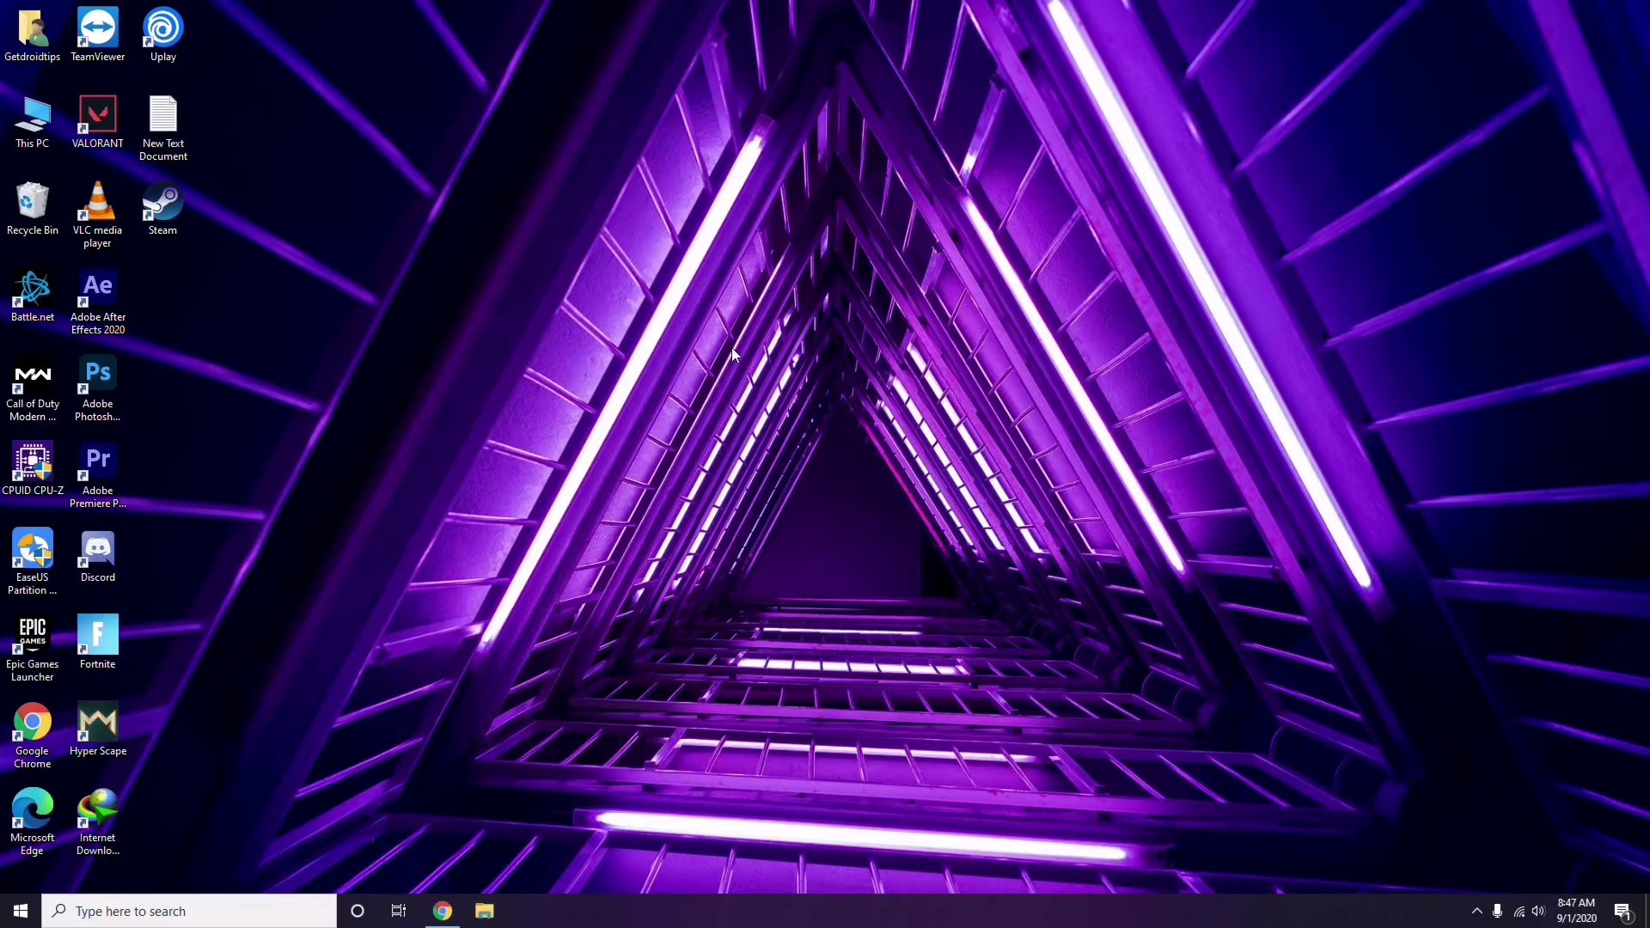
right_click(720, 307)
click(761, 384)
right_click(626, 240)
click(666, 312)
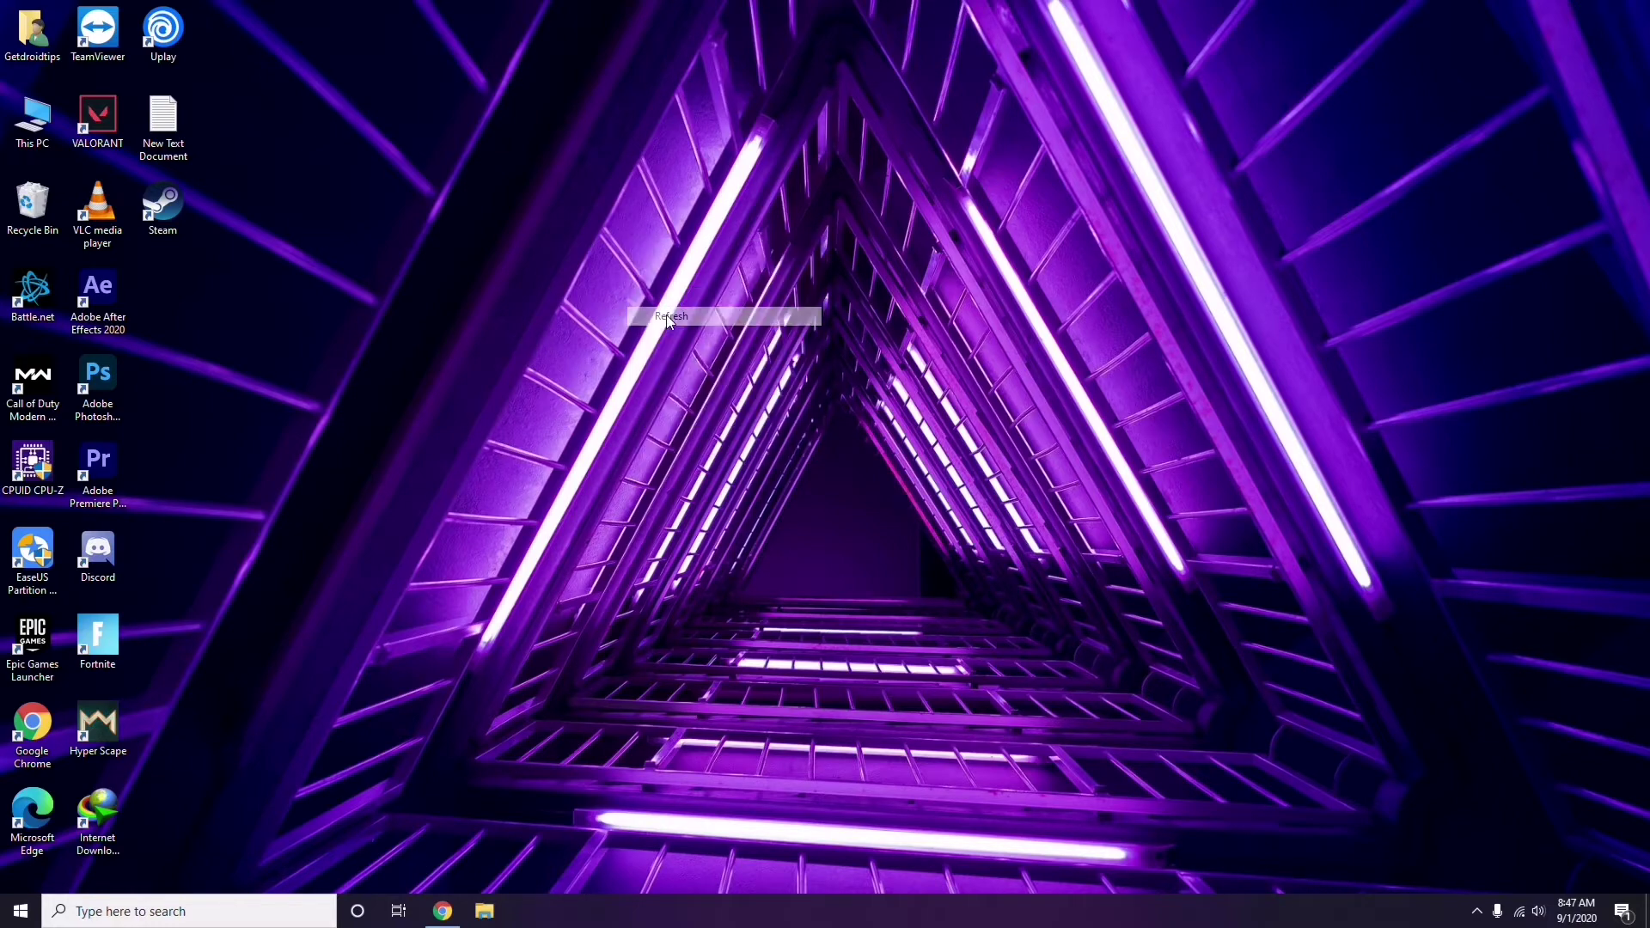
Step: Open Device Manager in Computer Management, review the device categories including display adapters, and close the window
right_click(37, 146)
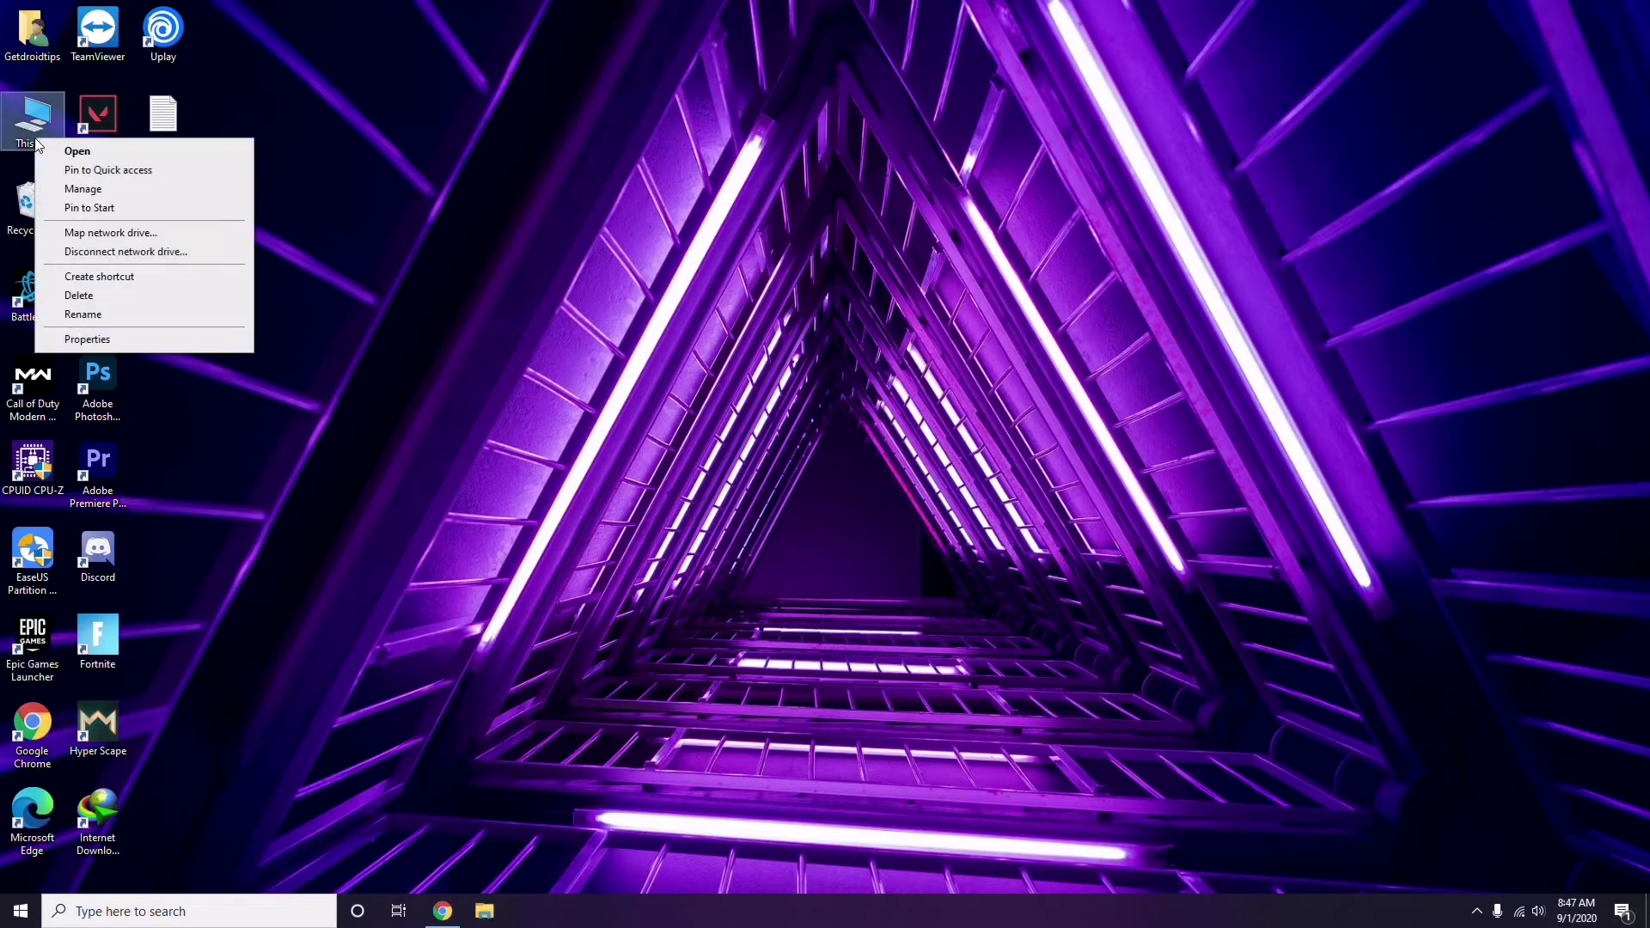
click(92, 191)
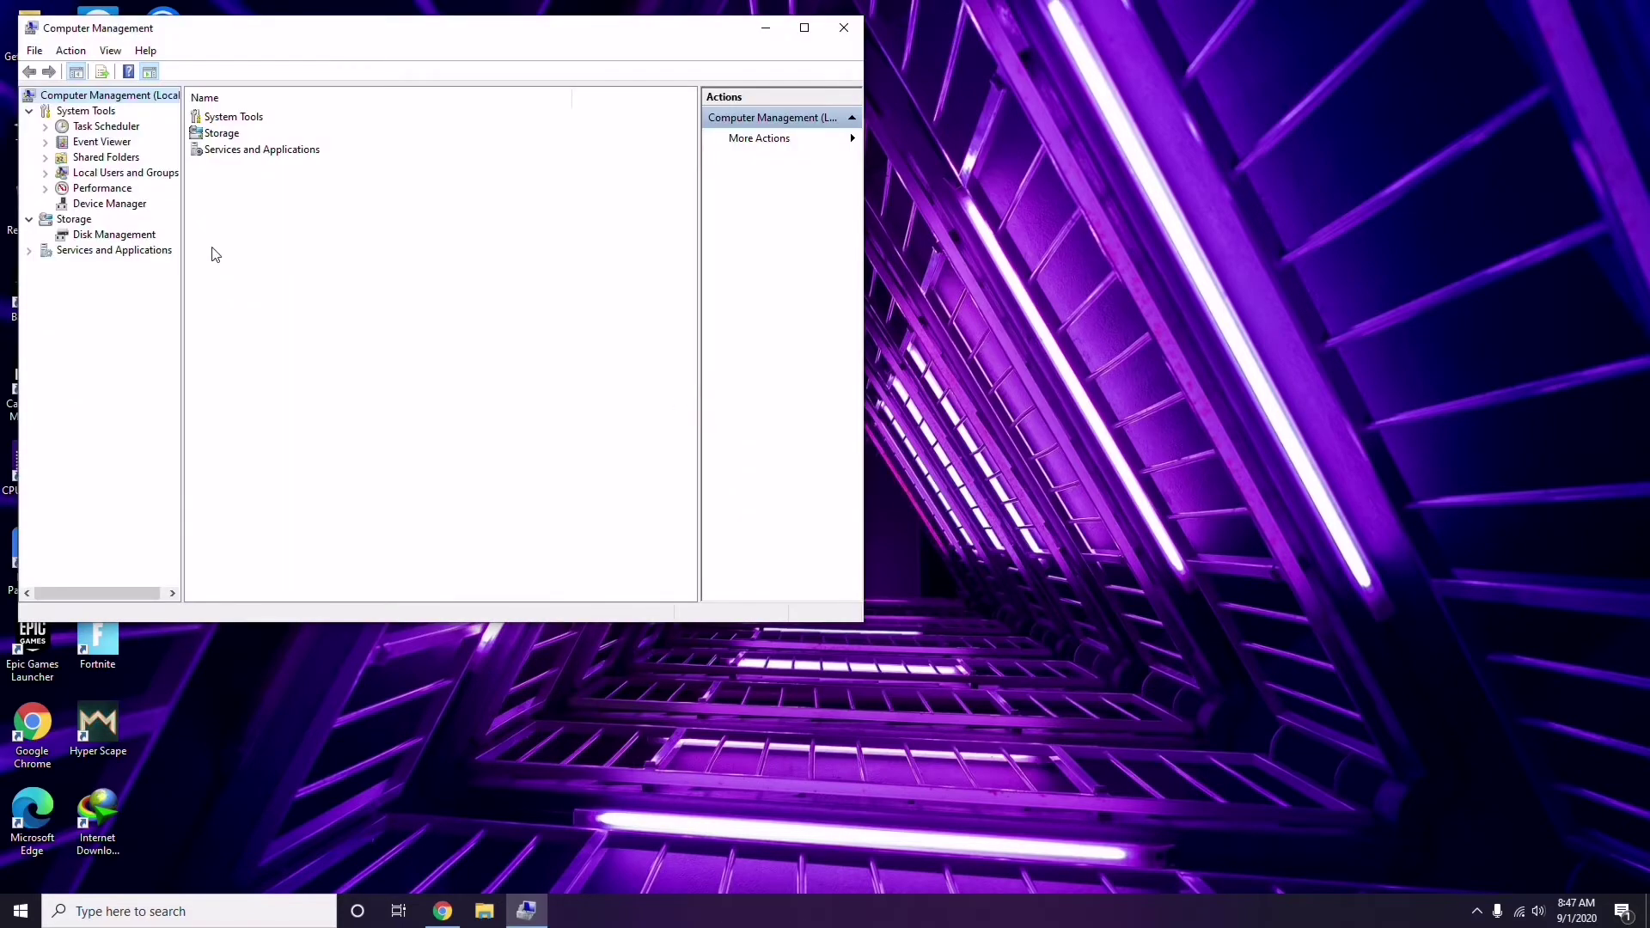
click(101, 203)
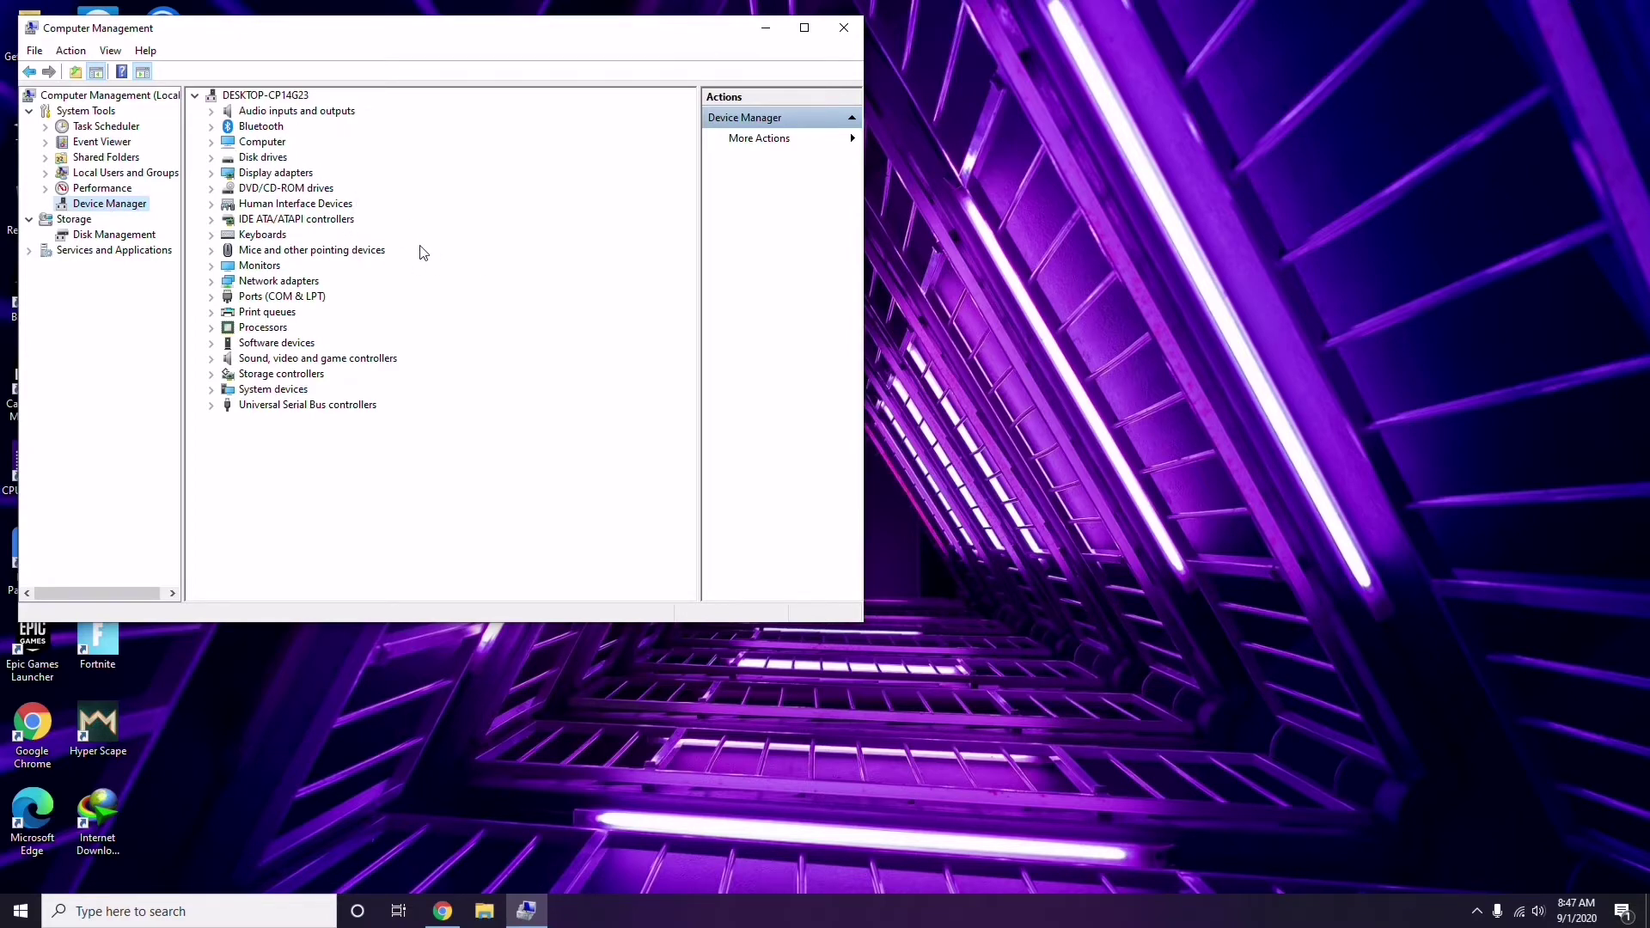
click(844, 28)
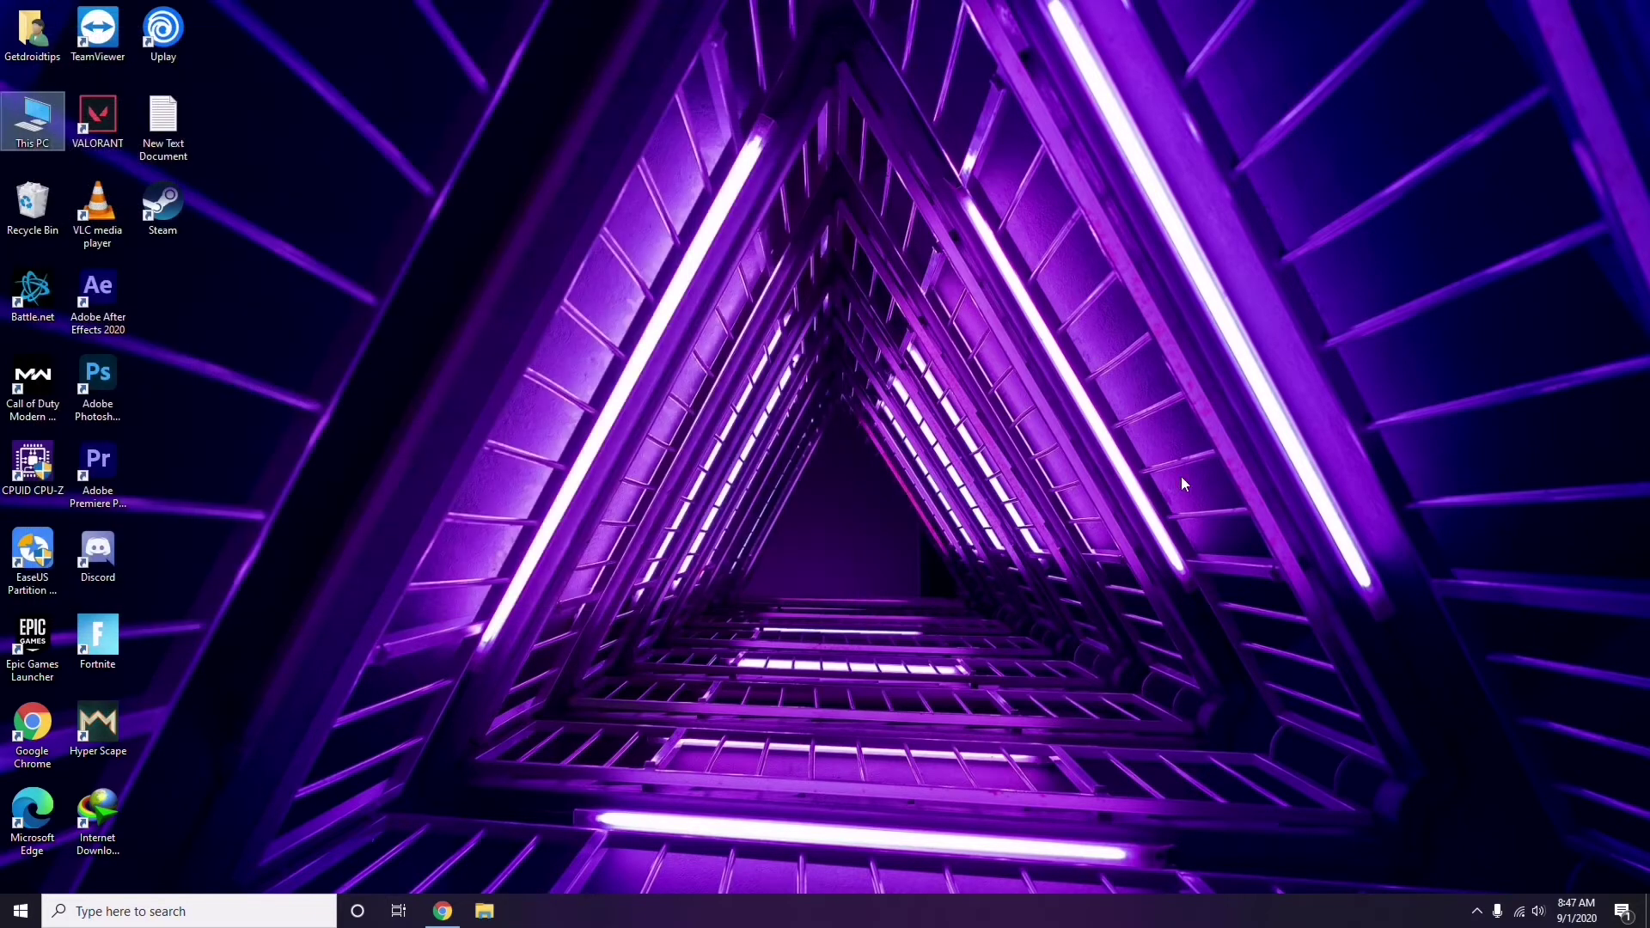
Step: Open AMD Radeon Software, examine the system details and the driver version against the available update, and close it
click(1478, 912)
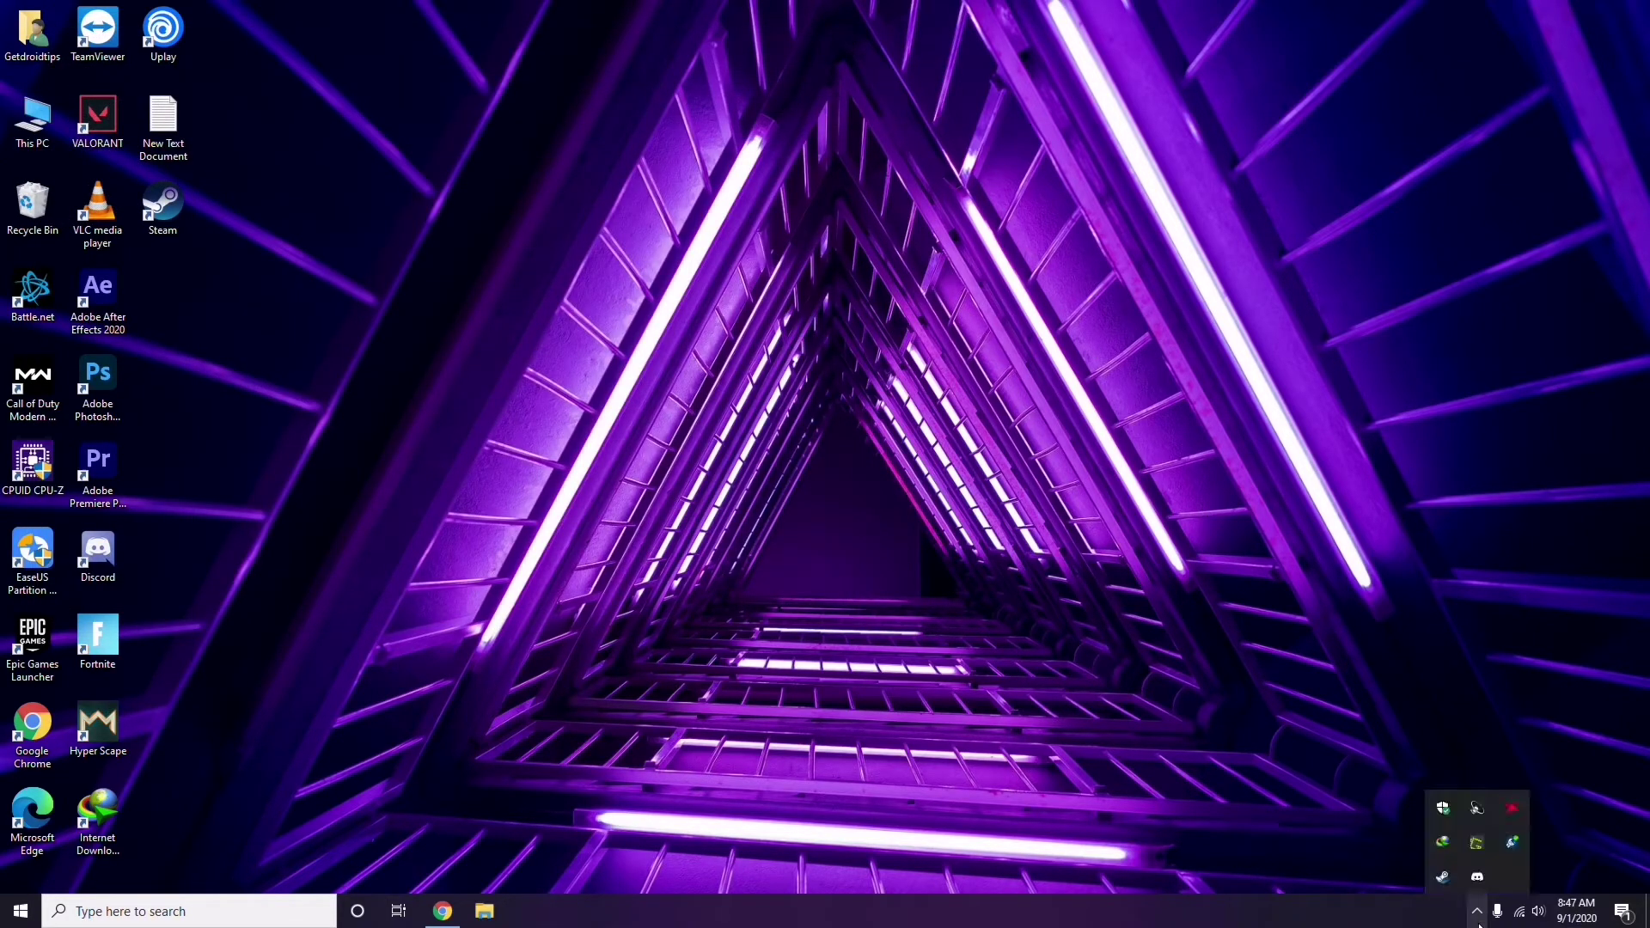
click(1511, 811)
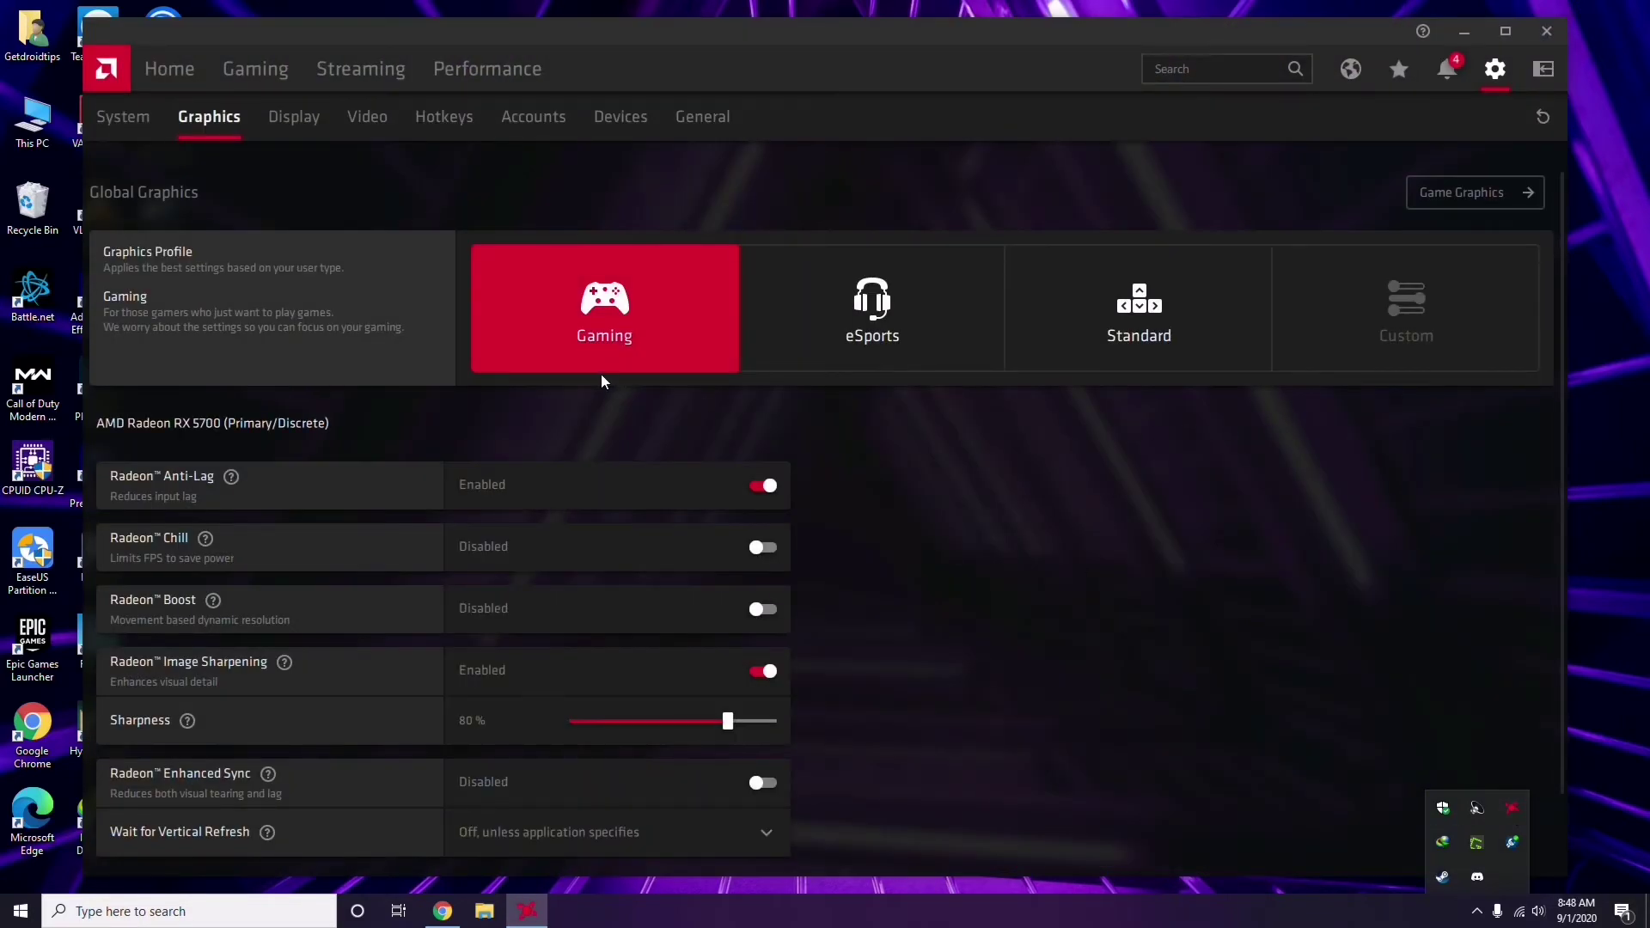
click(141, 124)
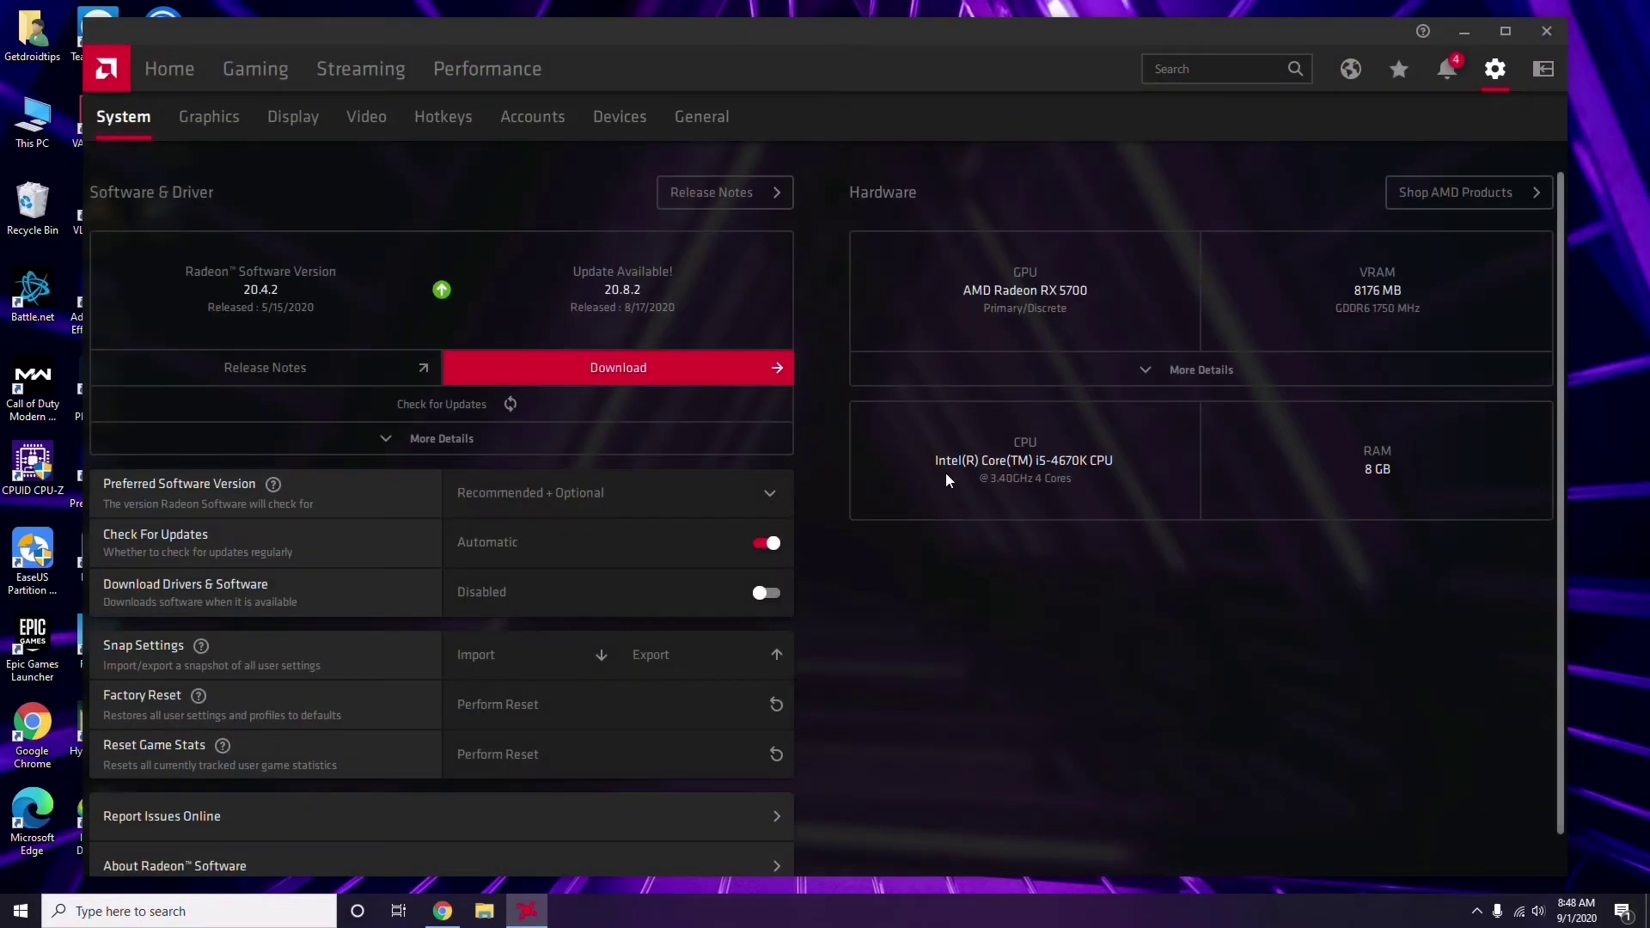
click(203, 121)
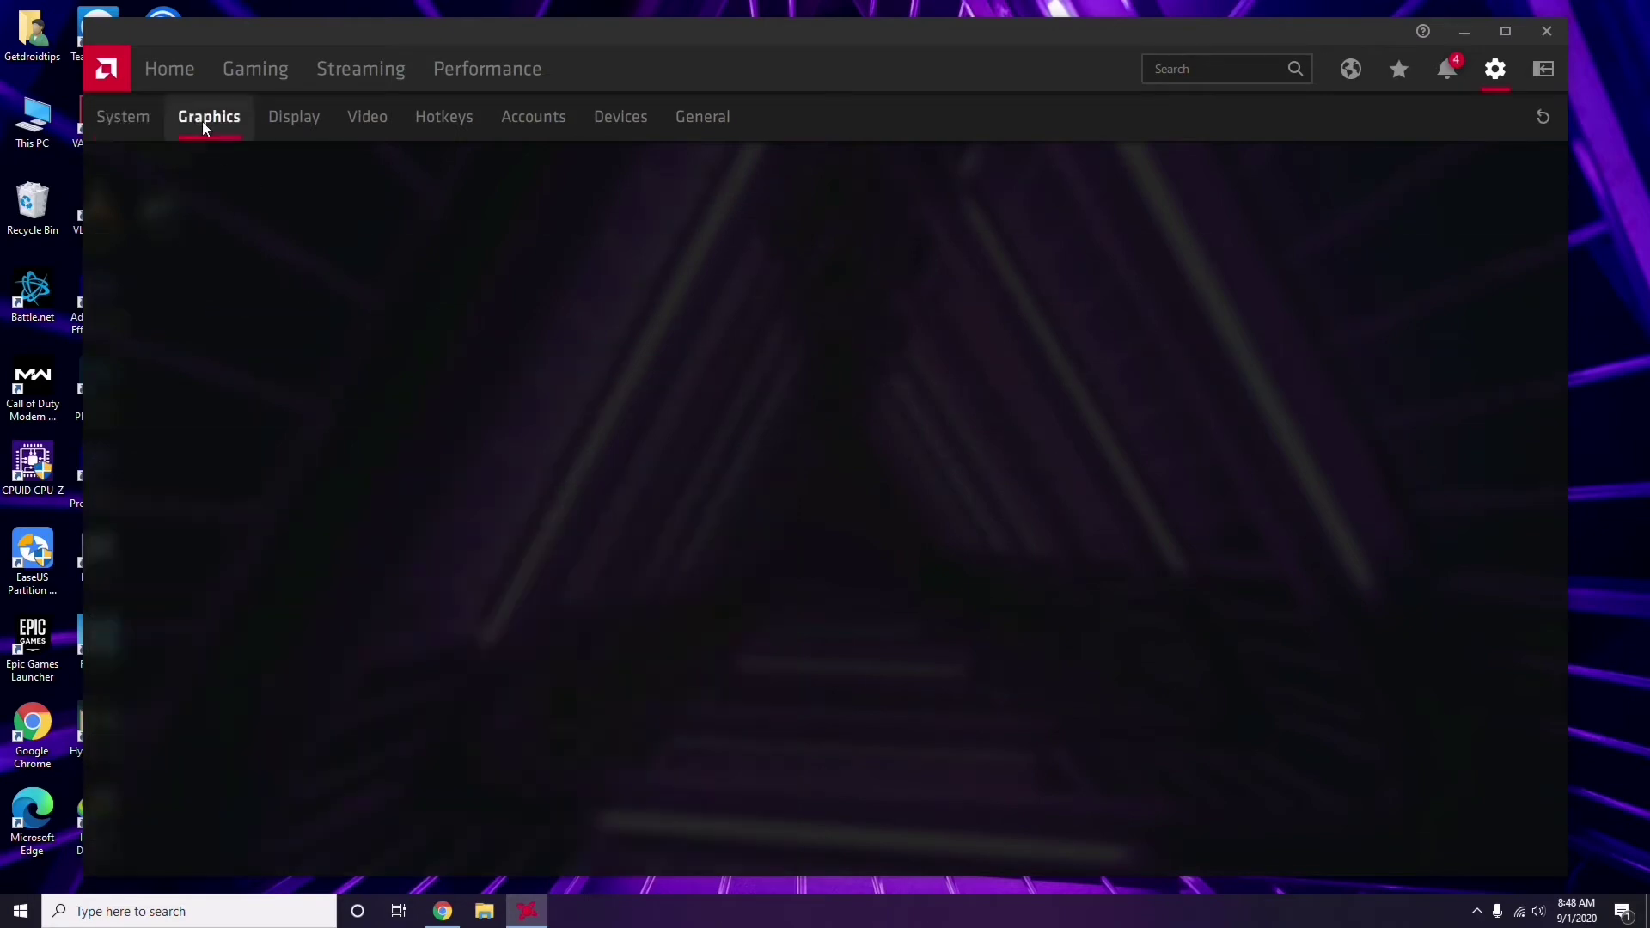
click(309, 129)
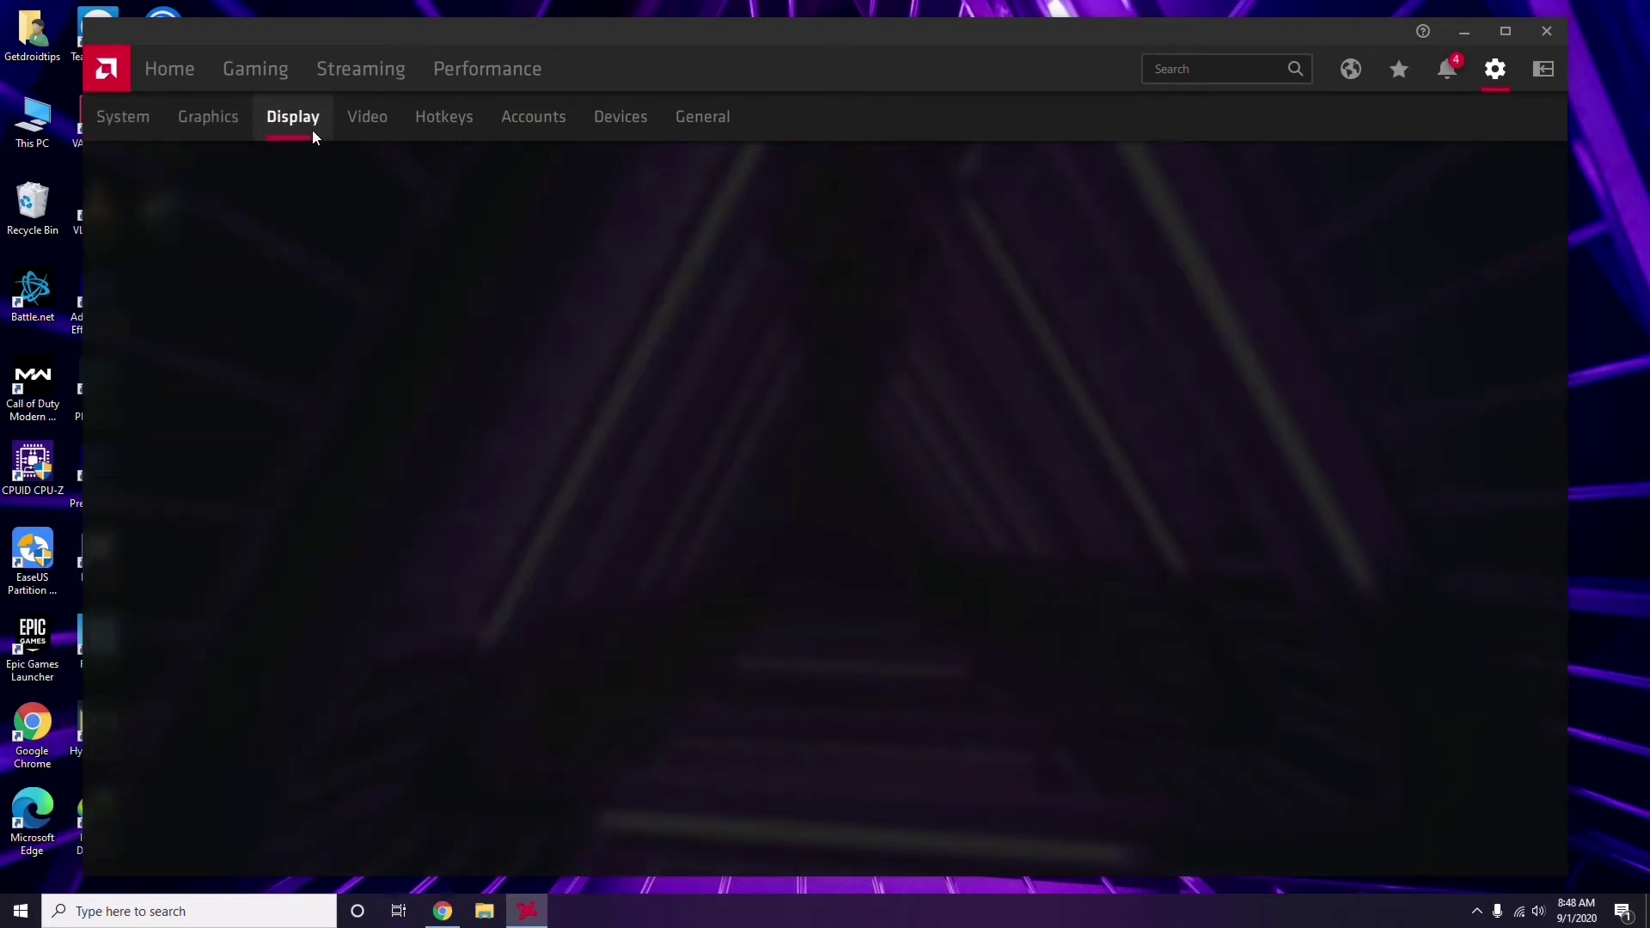
click(179, 75)
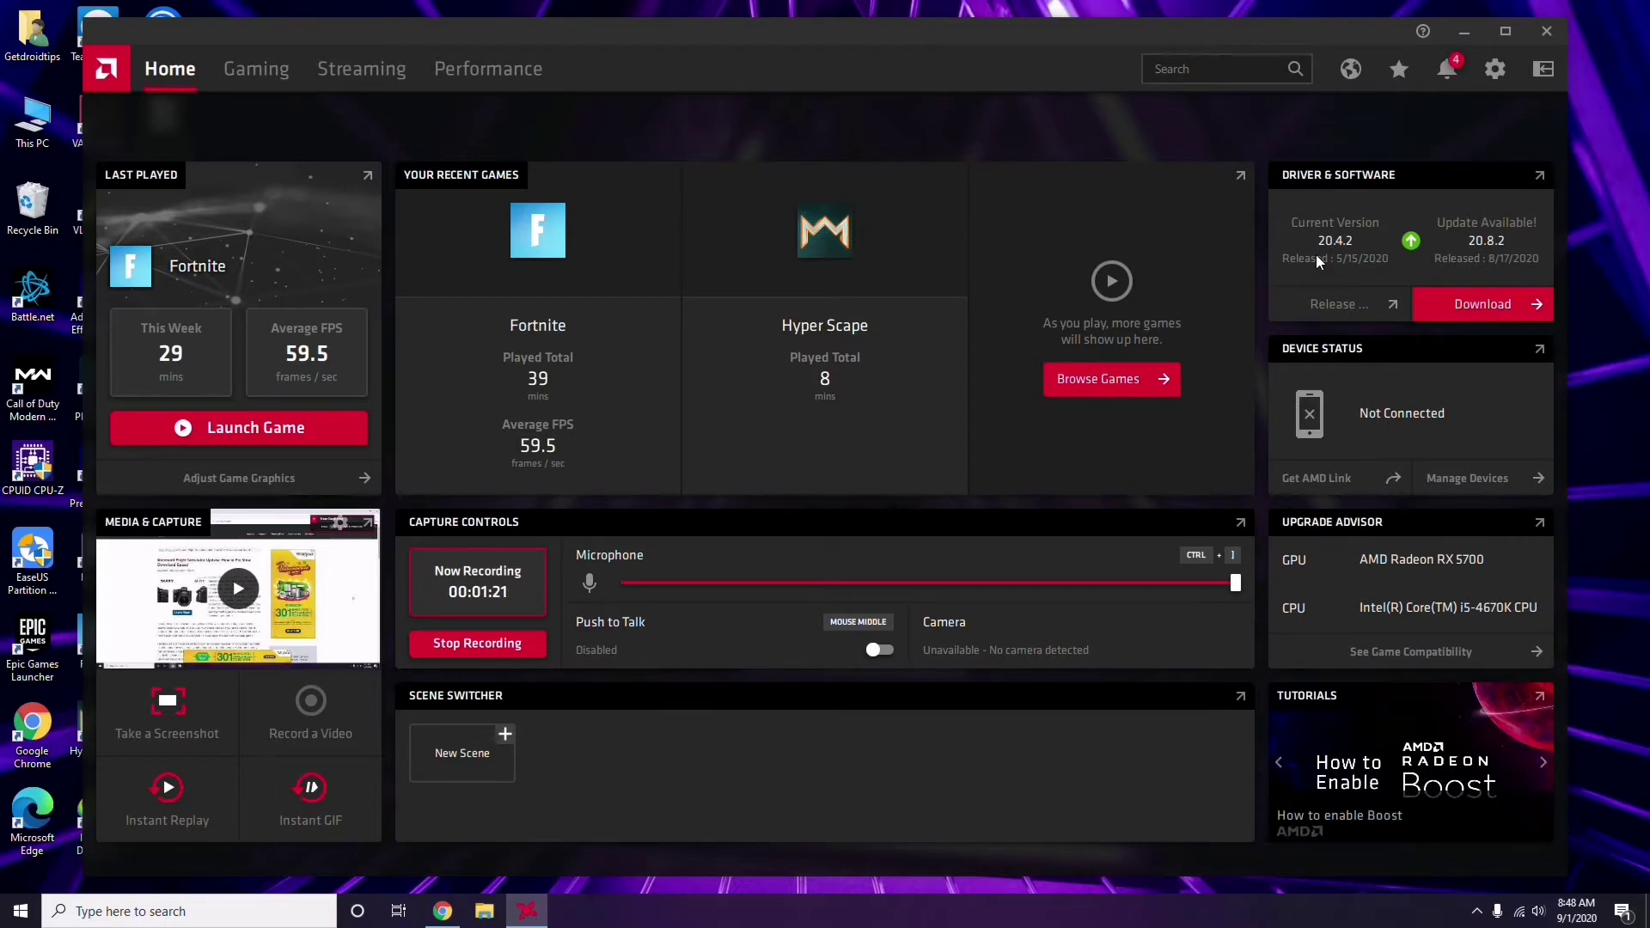
click(1552, 33)
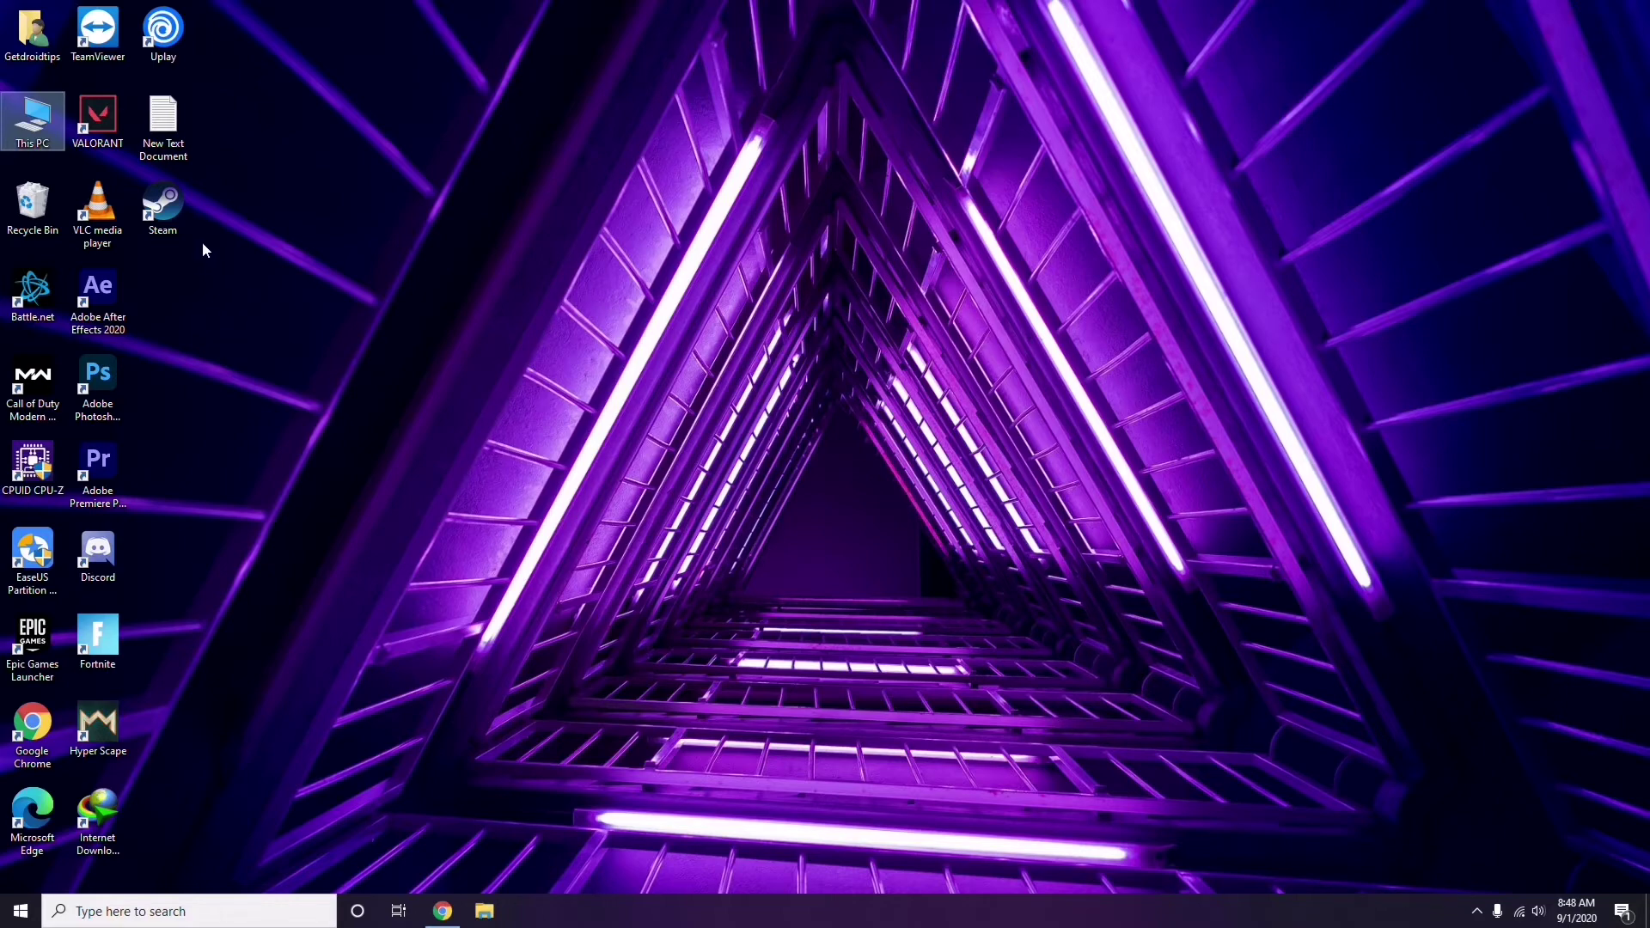
right_click(347, 224)
click(287, 287)
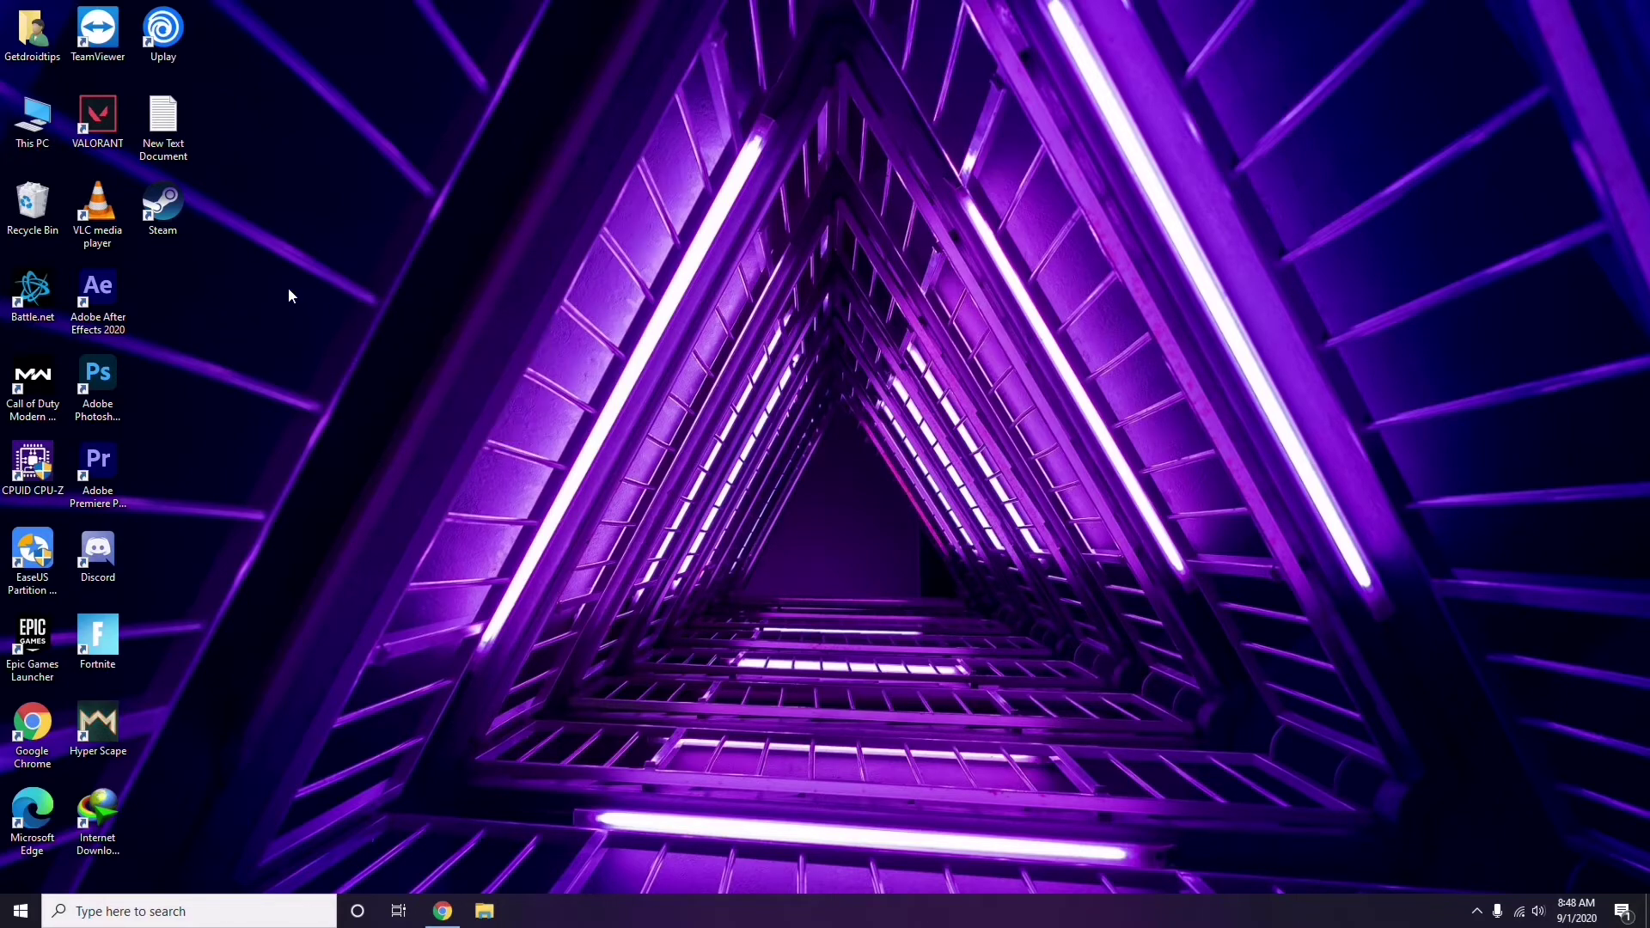
Step: Open Steam, turn off the Steam Overlay while in-game in its settings, save the change, and close Steam
double_click(163, 207)
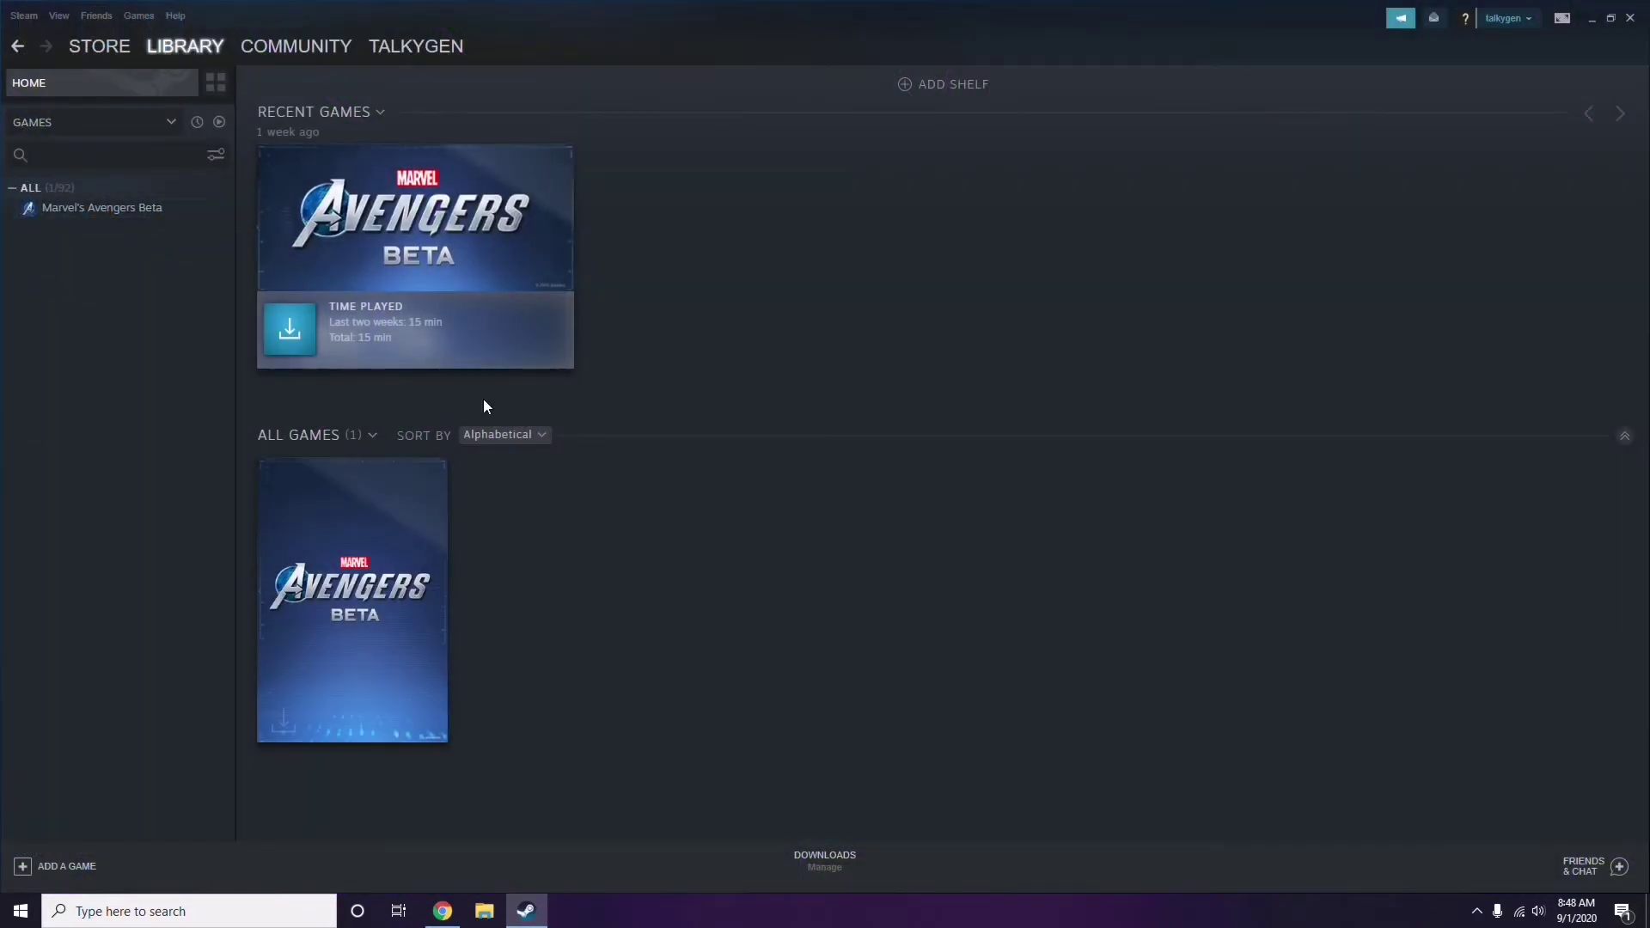
click(23, 15)
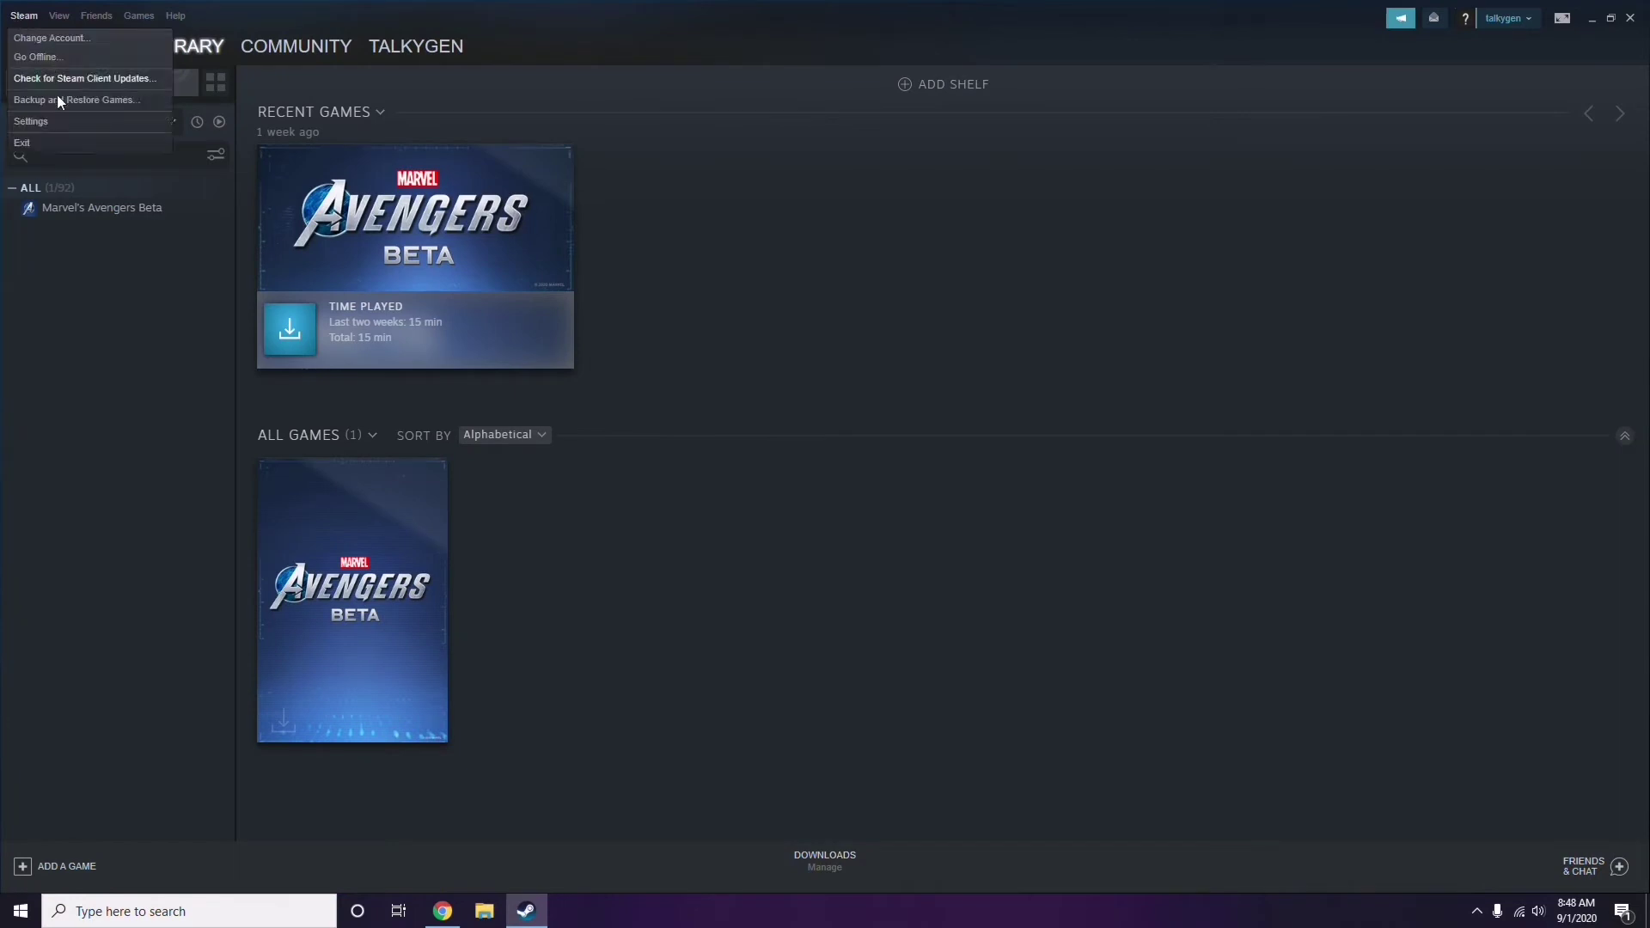
click(31, 121)
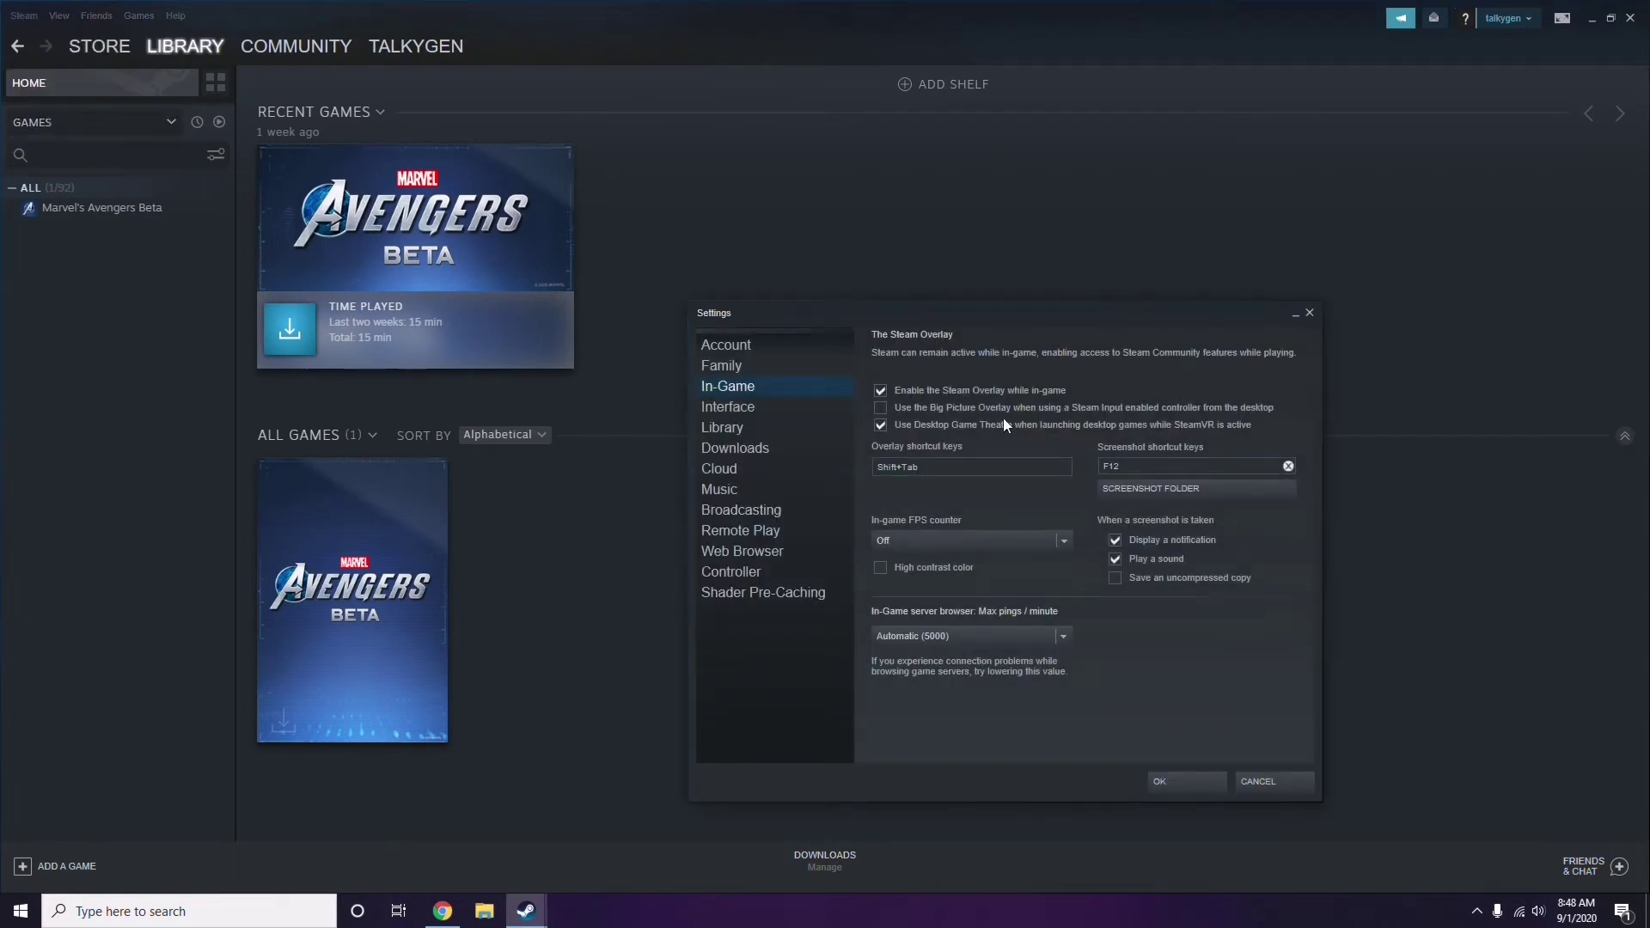
drag(1002, 328, 914, 195)
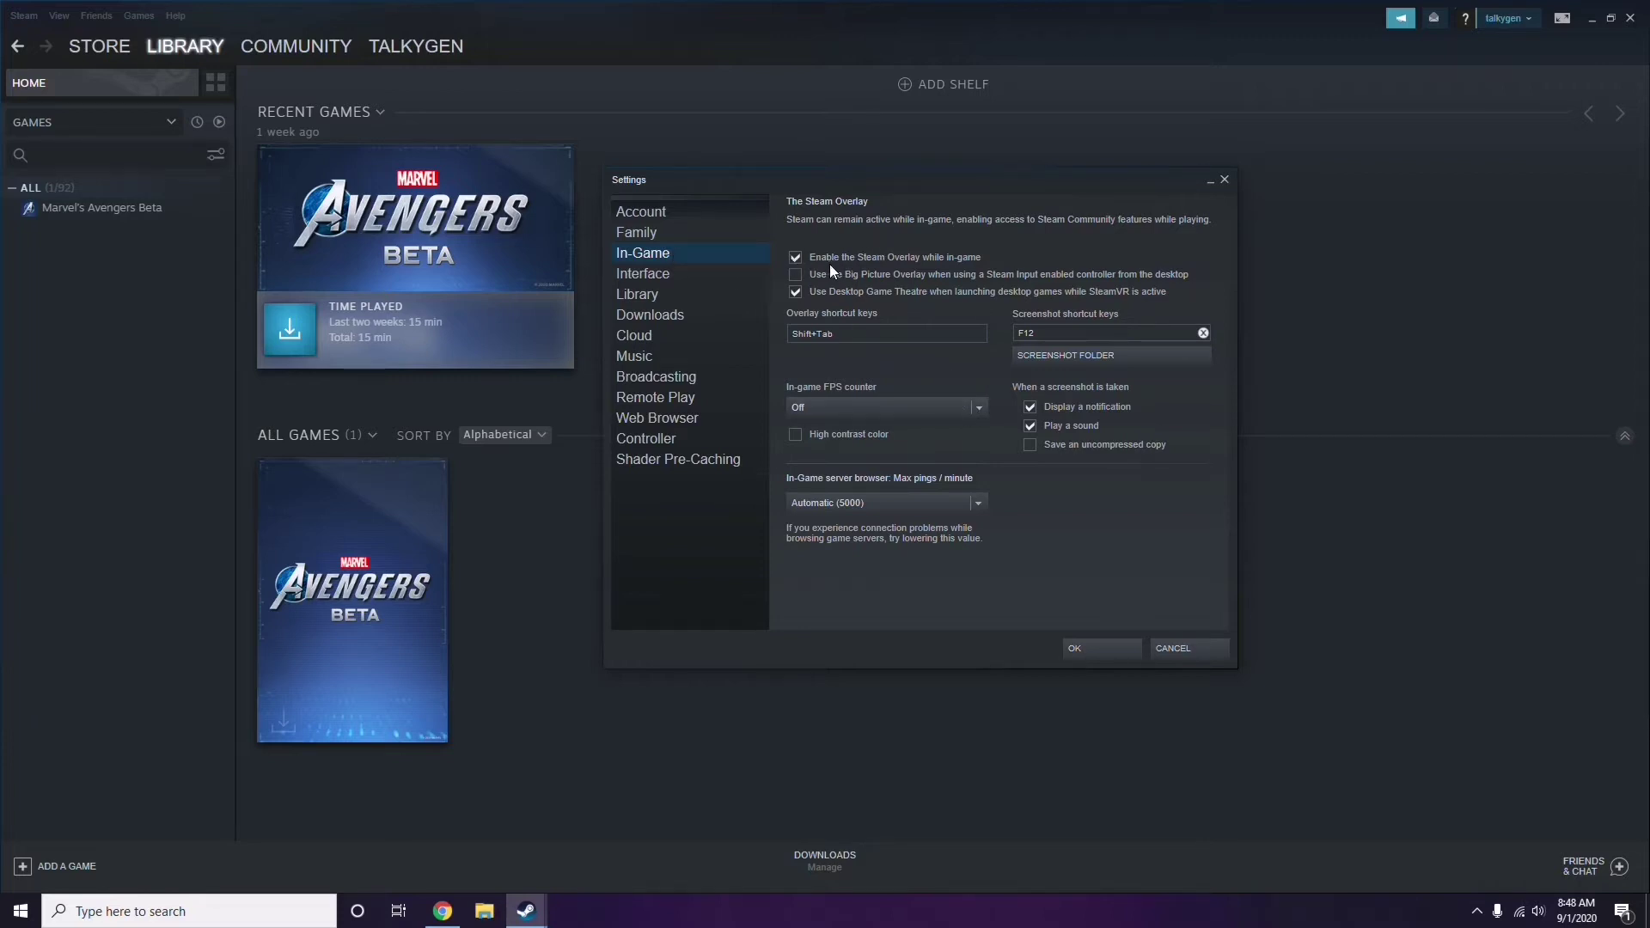
click(890, 260)
click(1085, 648)
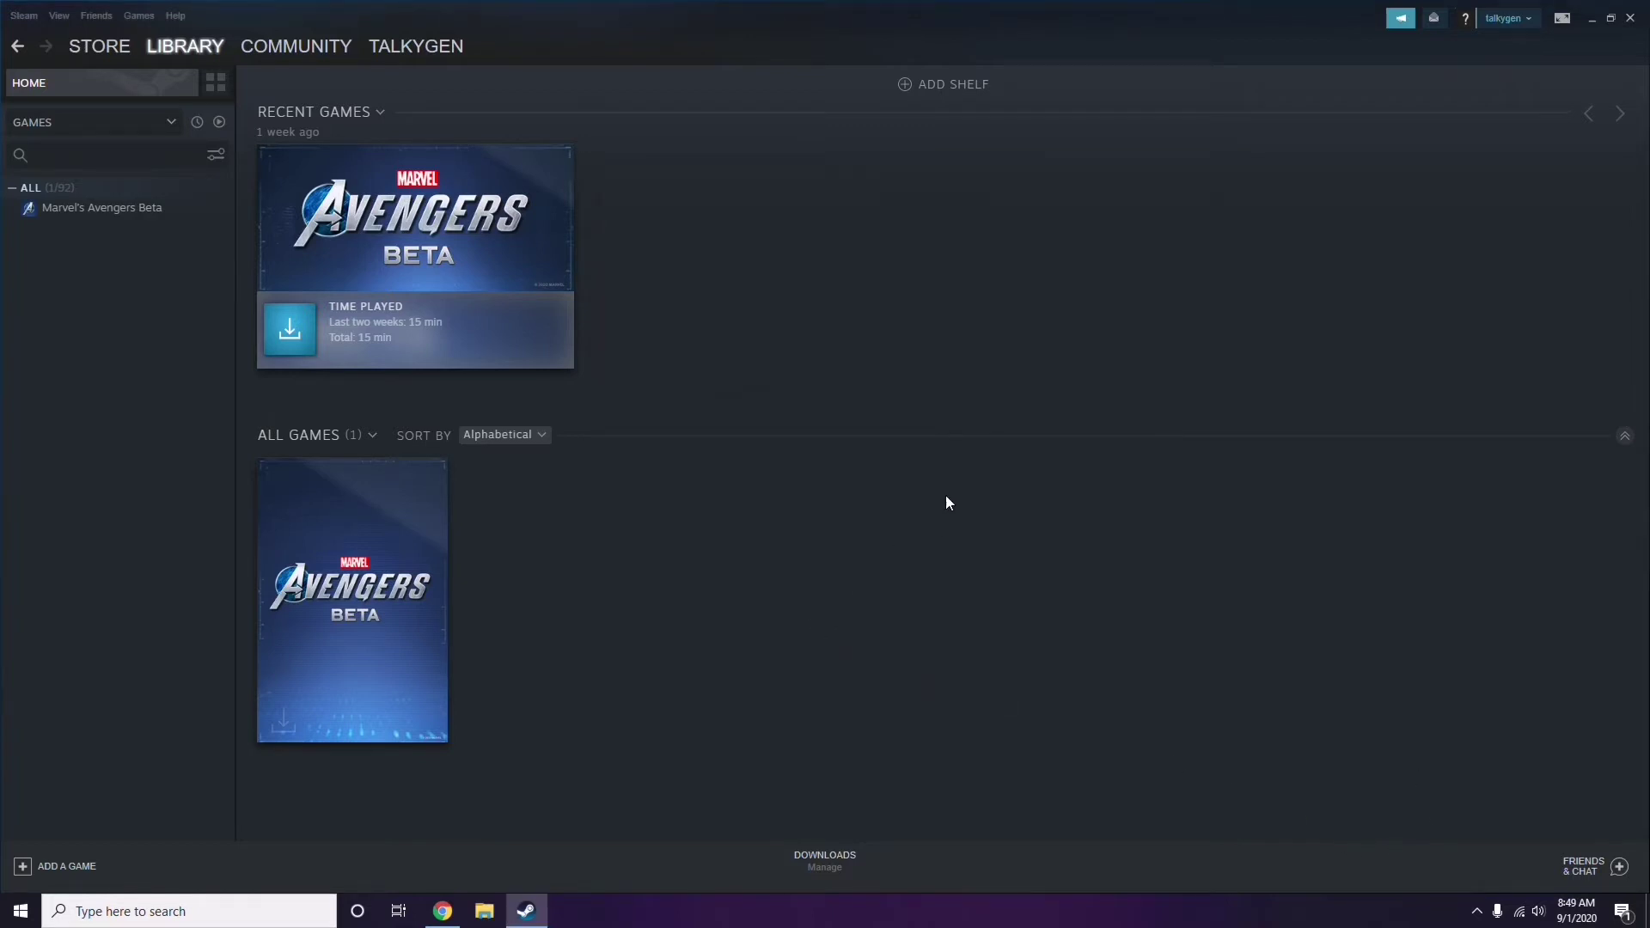
click(1630, 17)
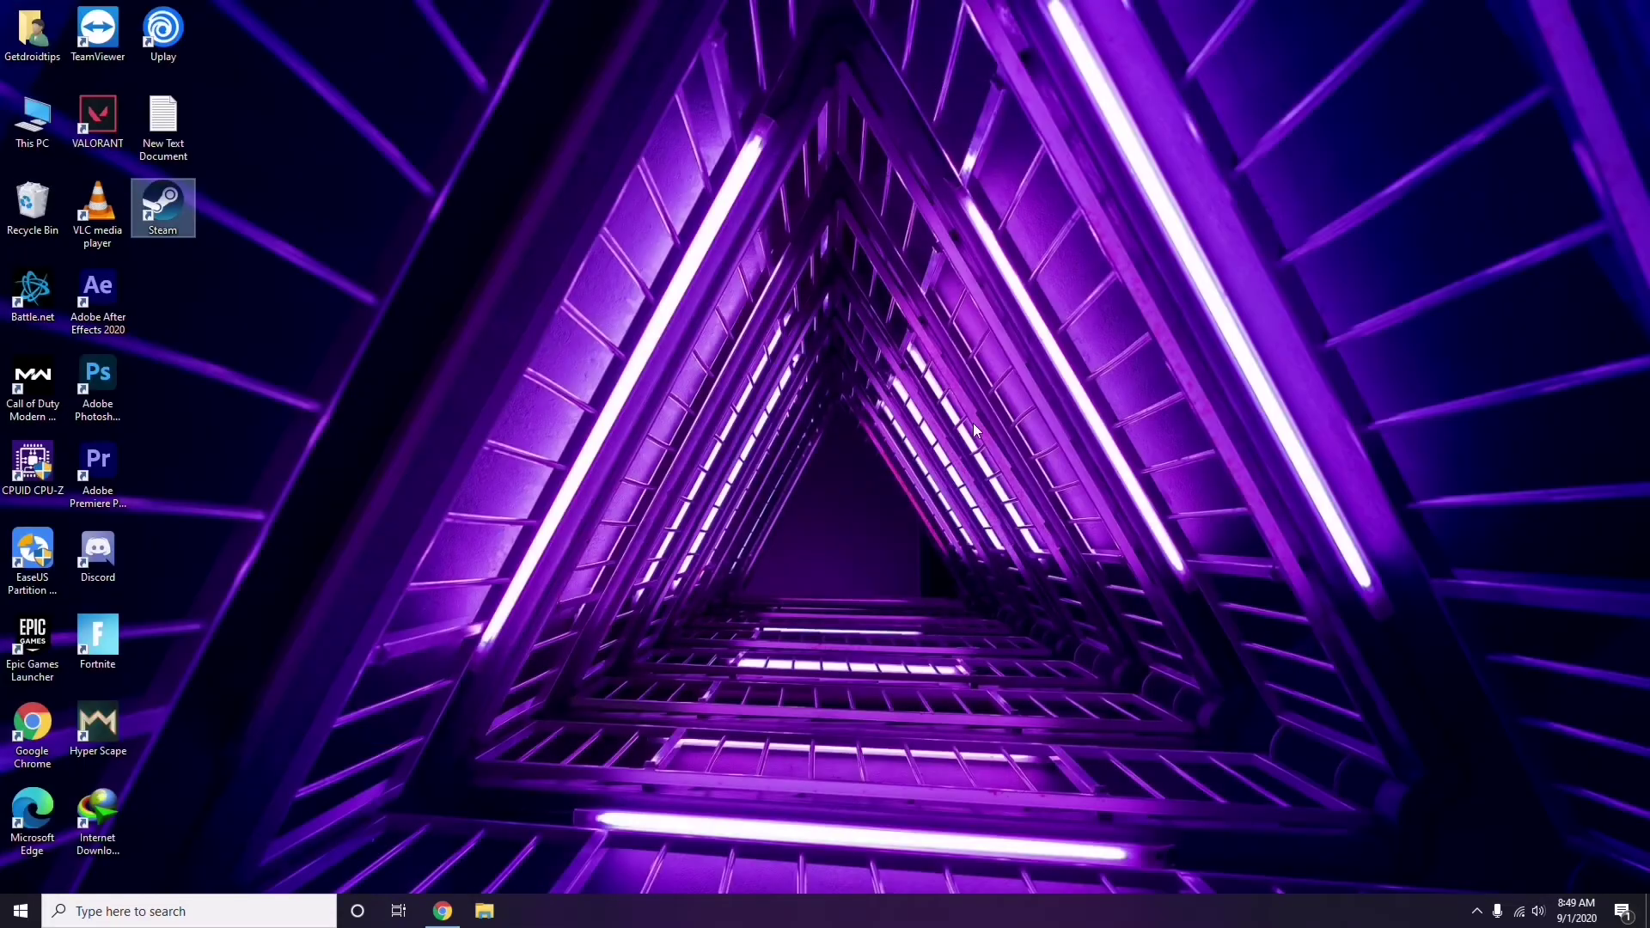
right_click(671, 275)
click(715, 362)
Step: Open Discord and disable the OpenH264 Video Codec in the Voice & Video settings
double_click(112, 555)
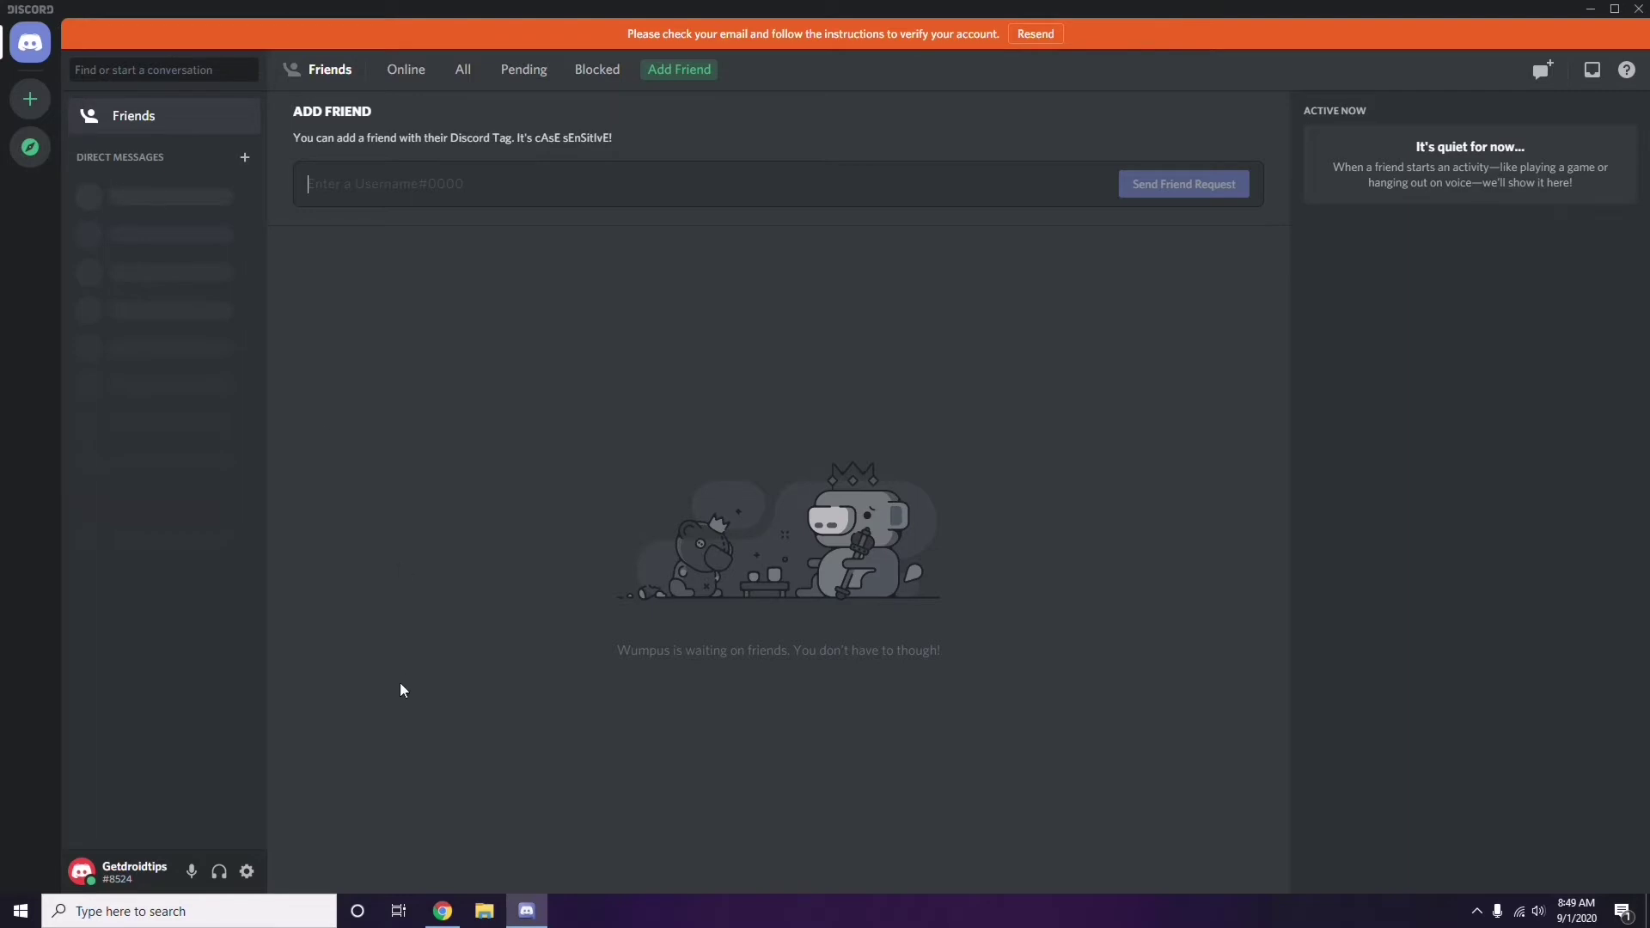
click(248, 873)
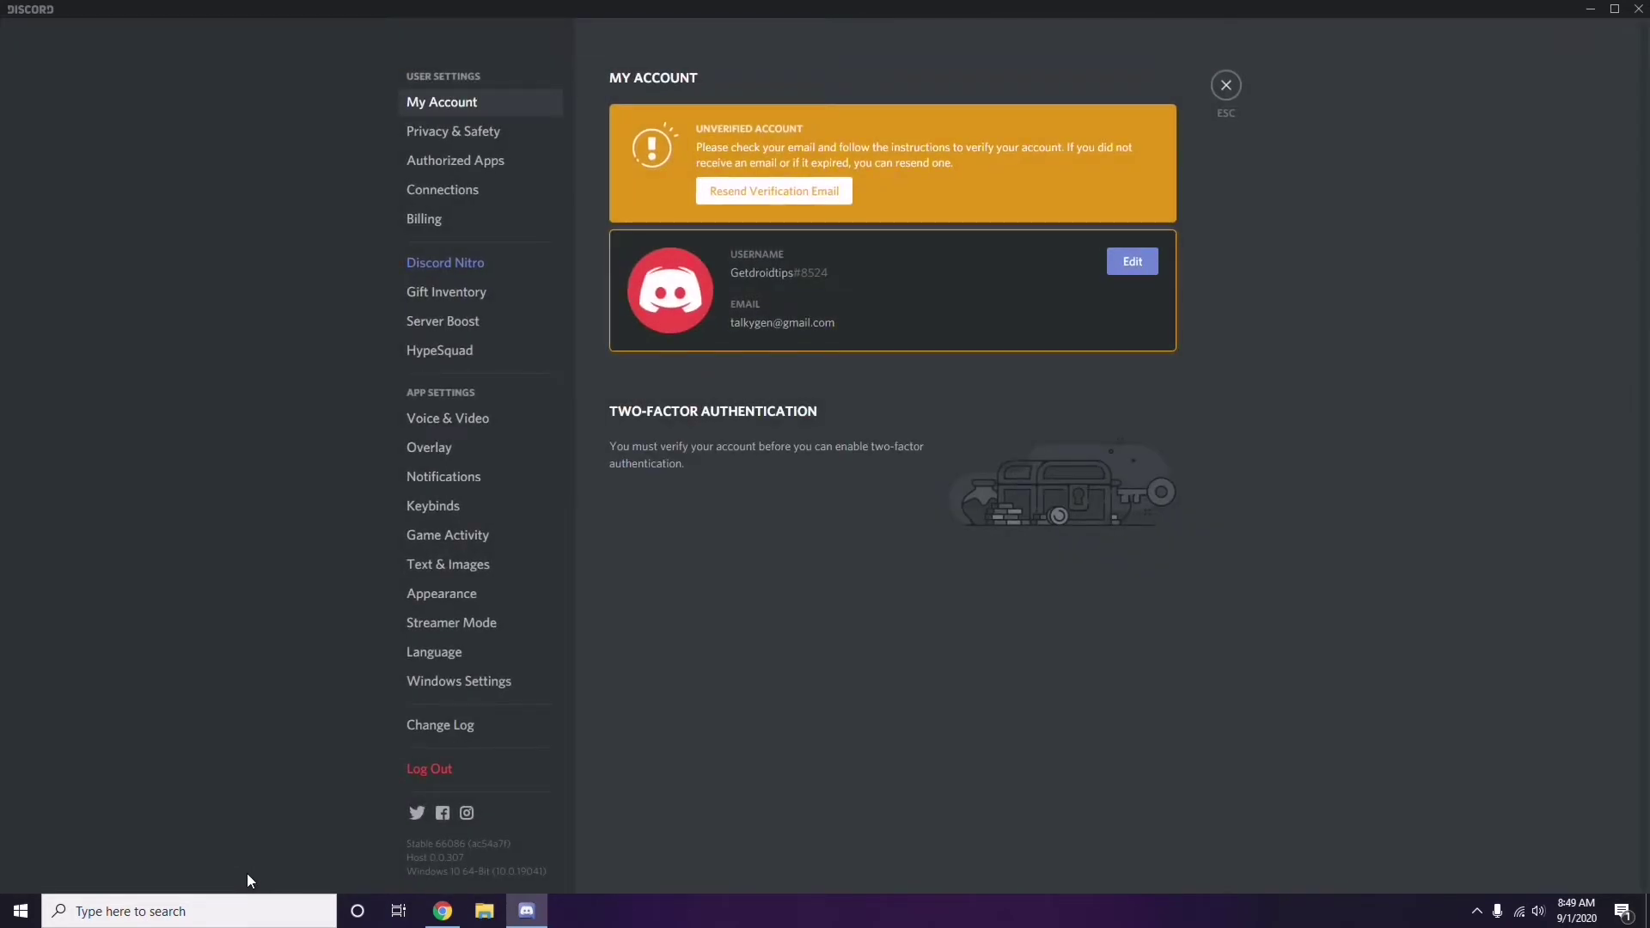
click(439, 420)
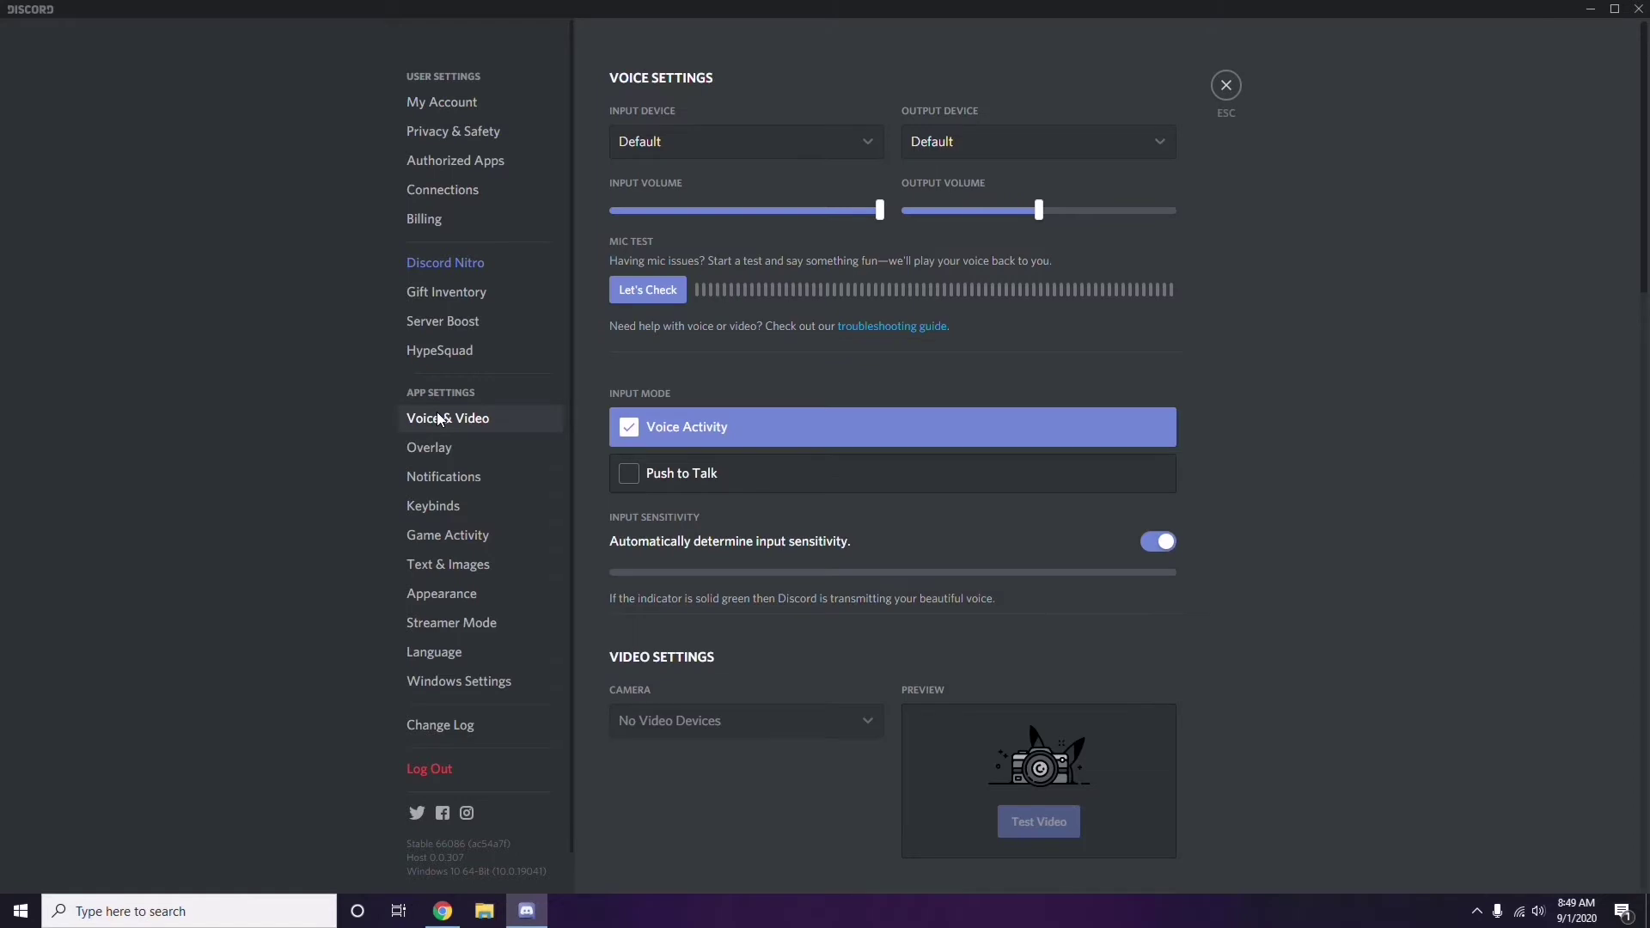
scroll(1259, 413, down, 8)
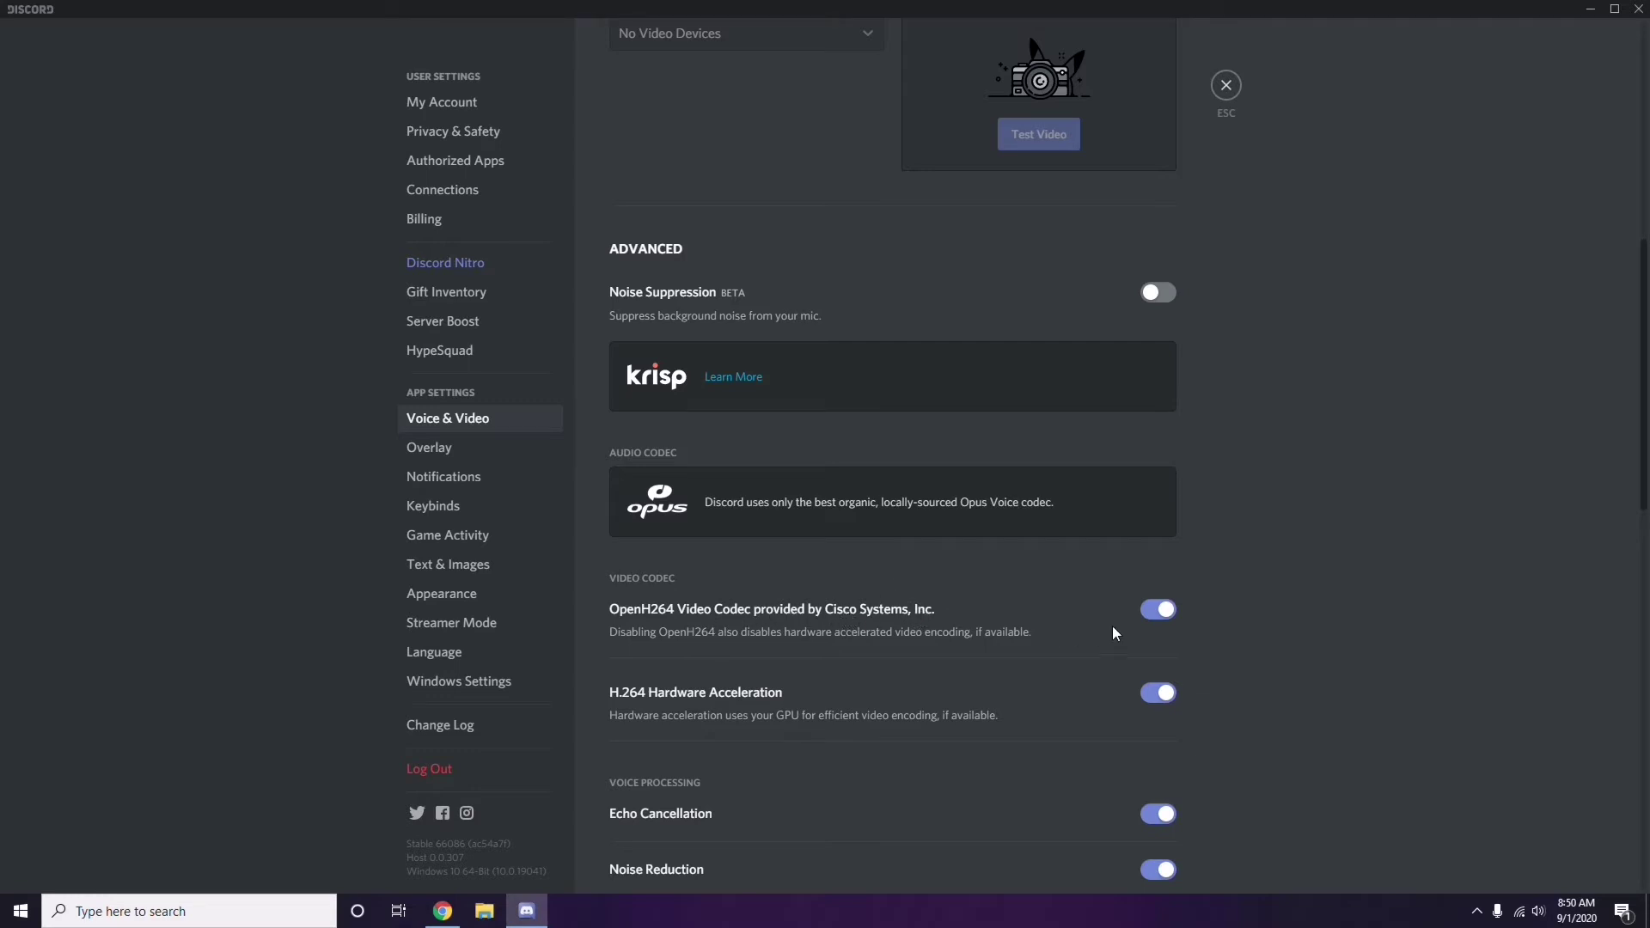
click(1157, 610)
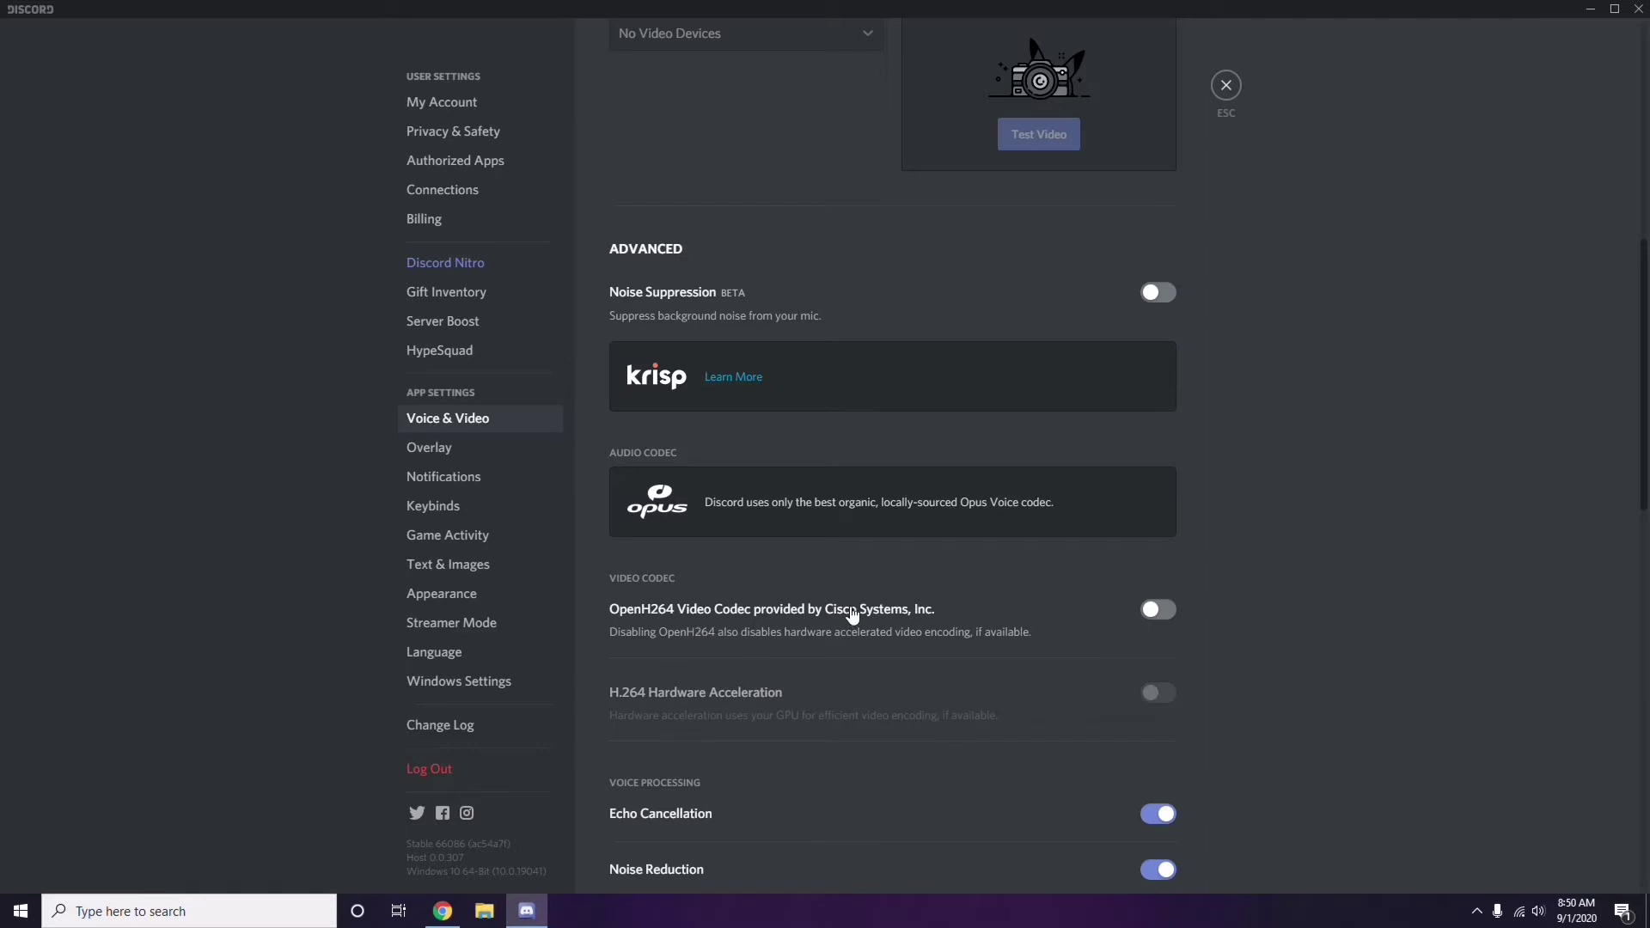
scroll(852, 623, down, 3)
scroll(852, 615, down, 4)
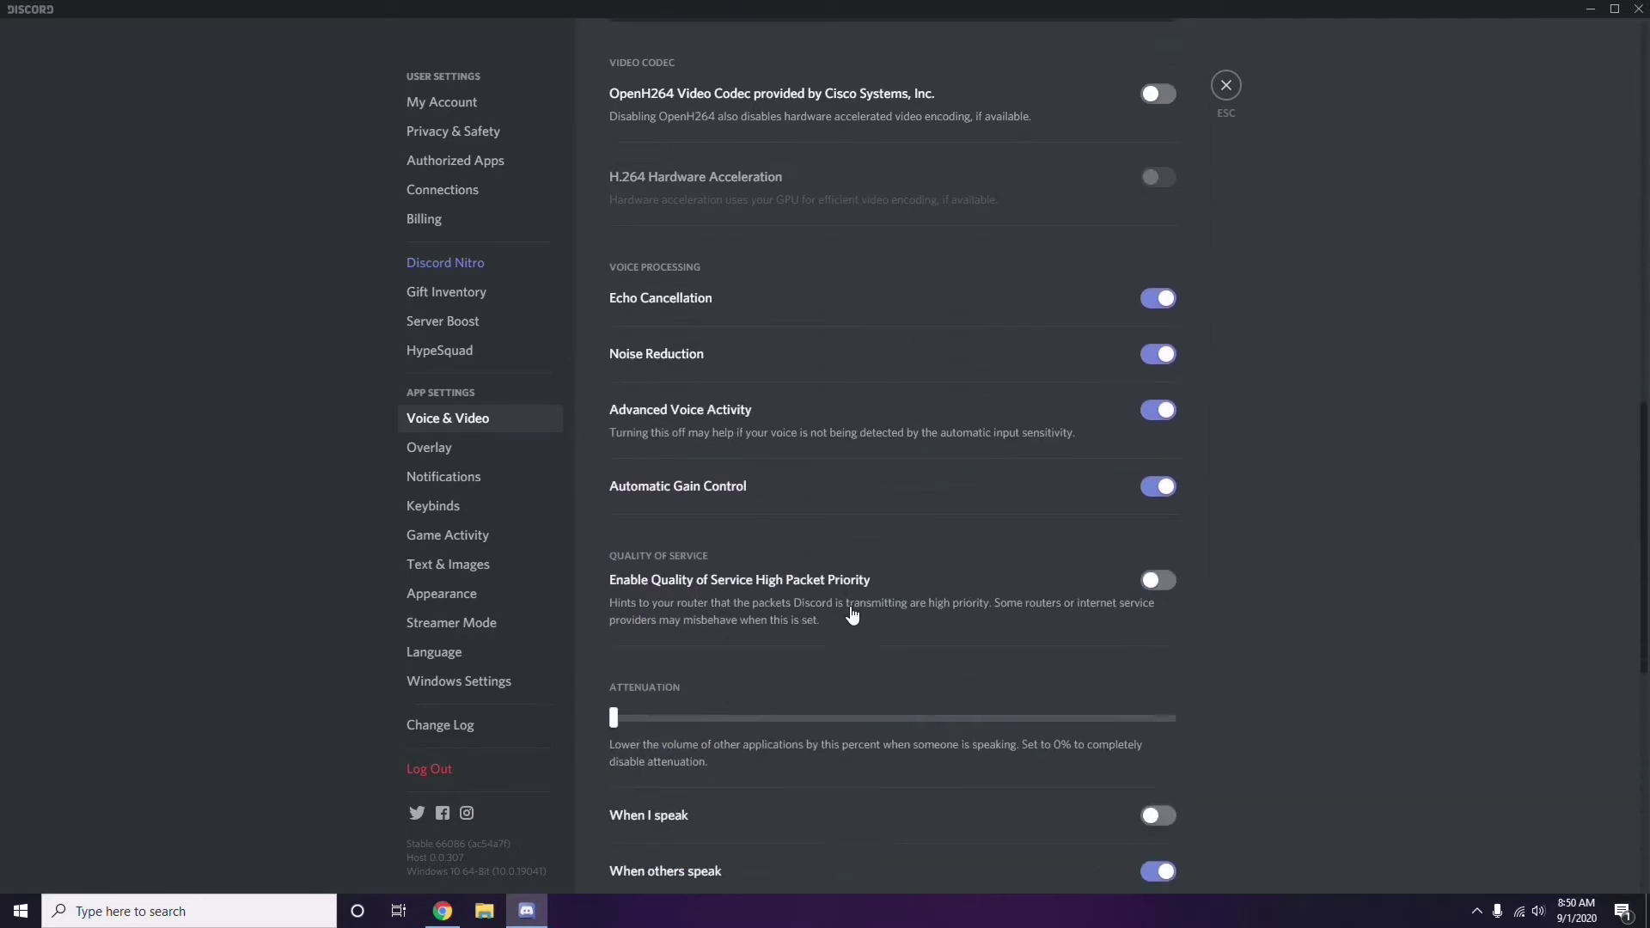
scroll(852, 615, up, 1)
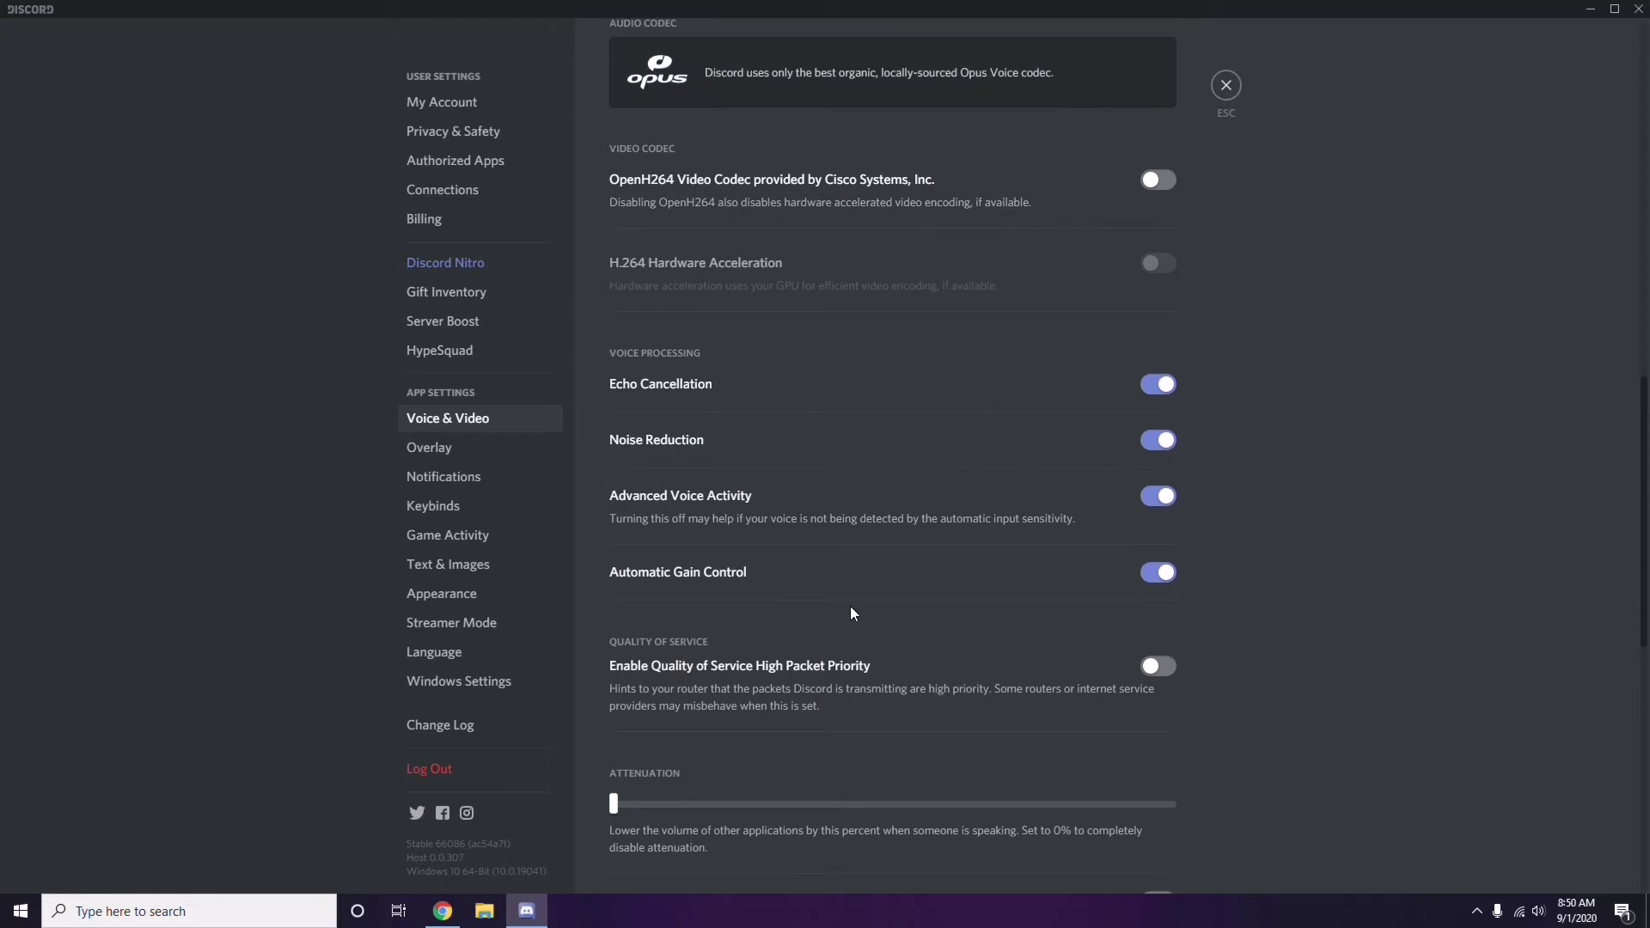
Step: Turn off the in-game overlay in Discord's Overlay settings
click(431, 450)
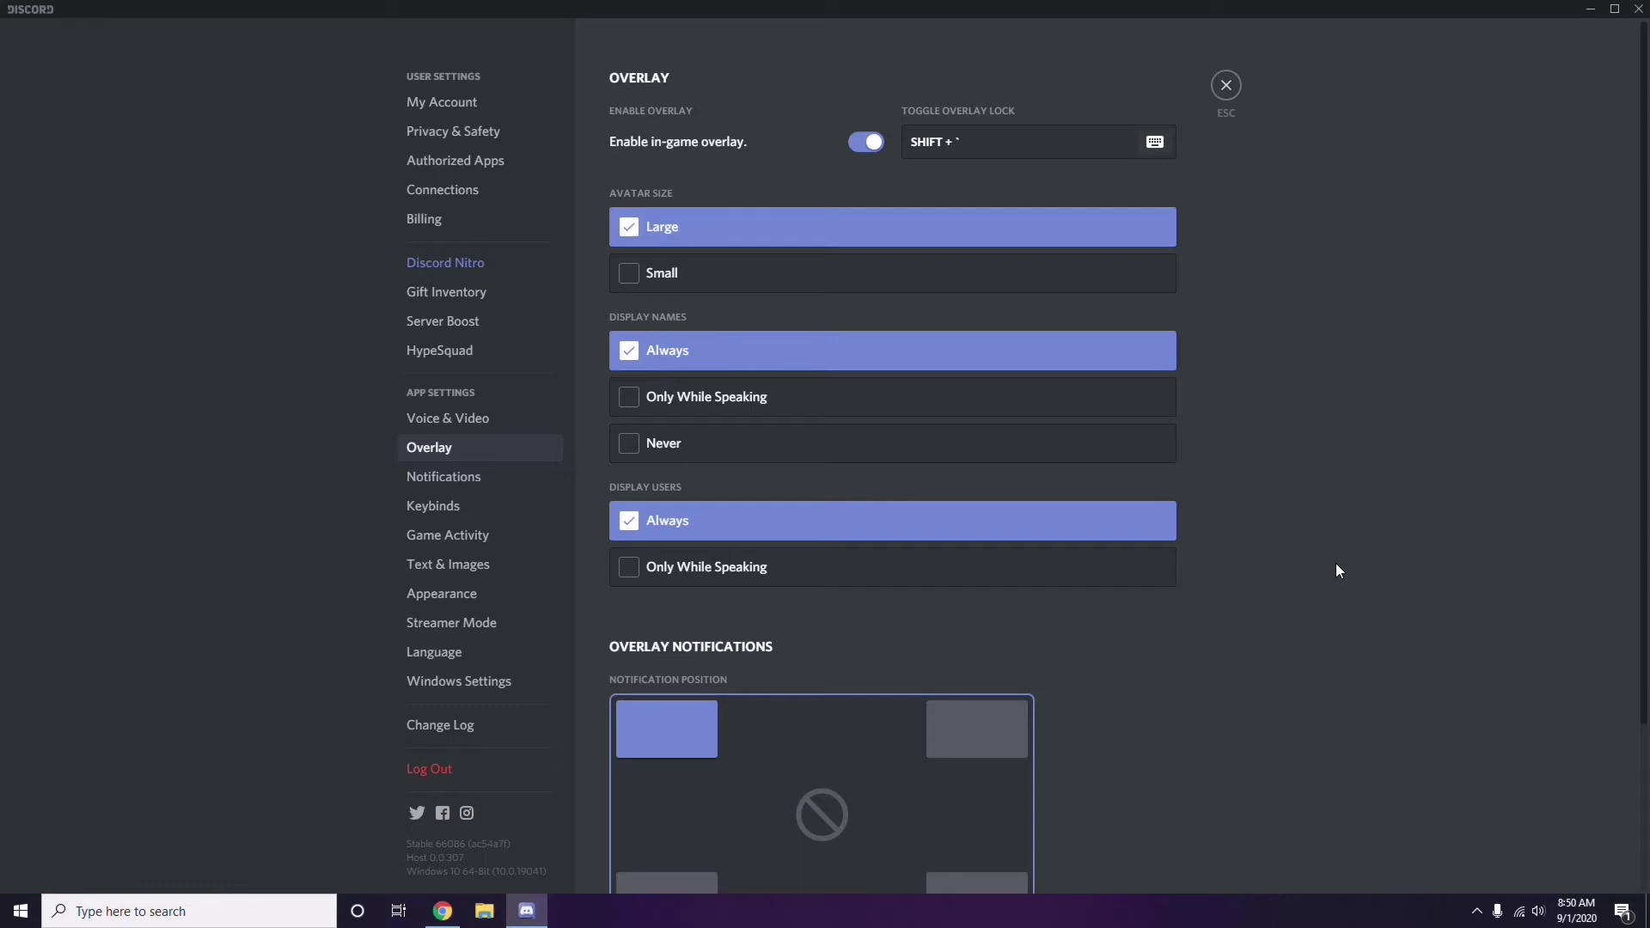
scroll(1279, 453, down, 1)
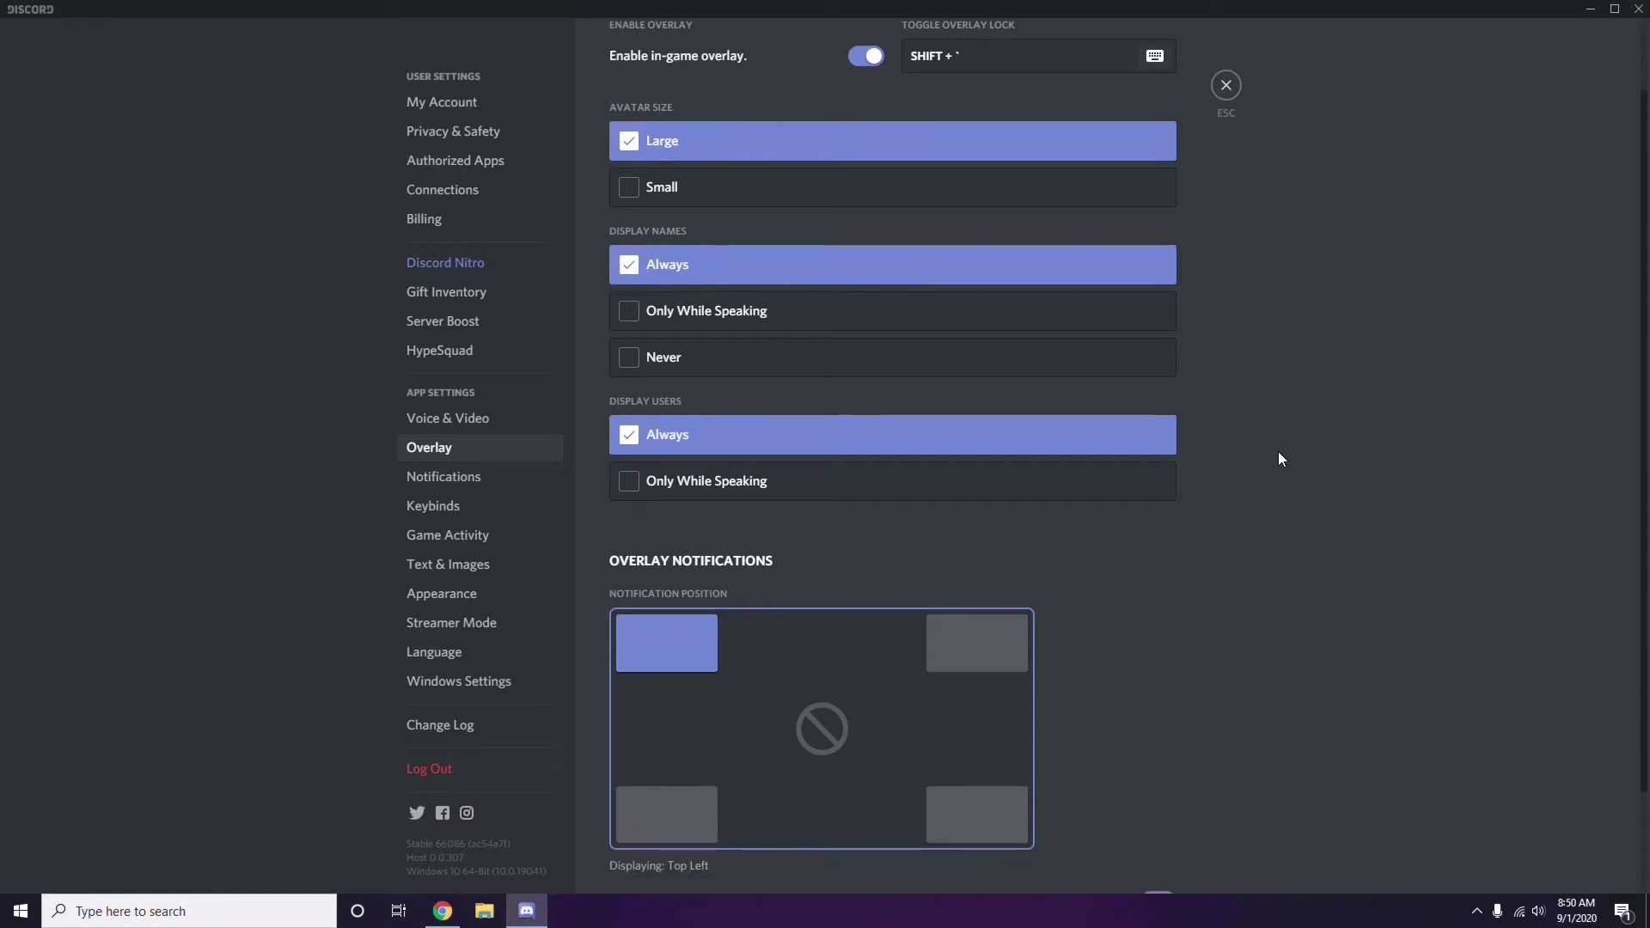
scroll(1279, 453, up, 1)
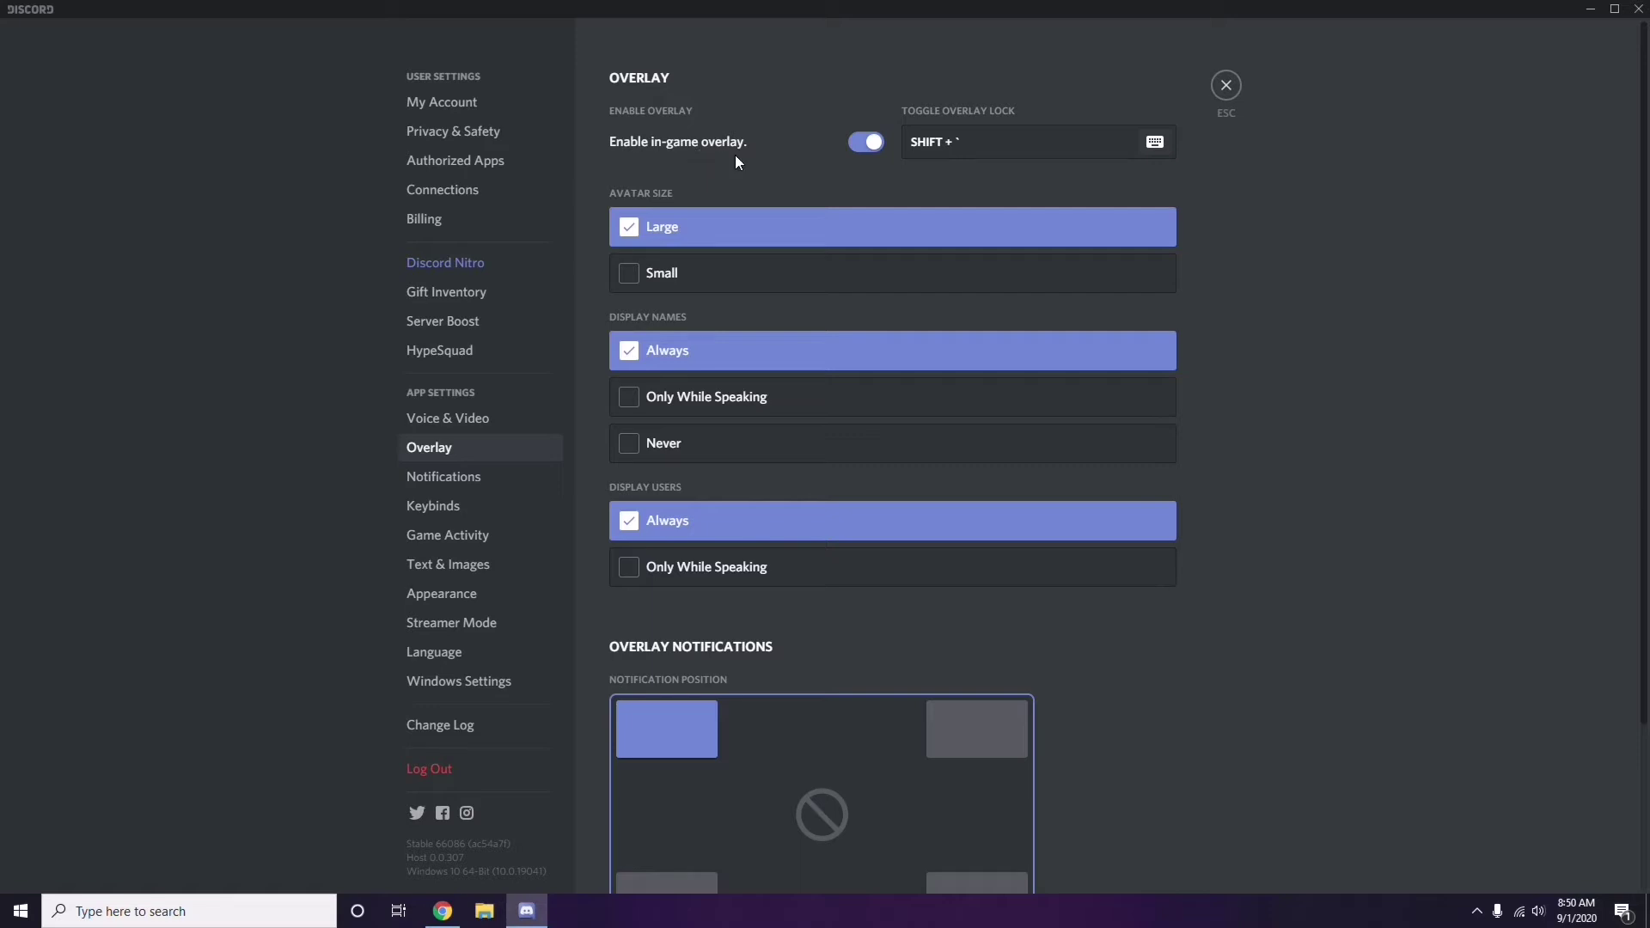
click(860, 144)
Step: Turn off Hardware Acceleration in Discord's Appearance settings, confirm the relaunch, and minimize the Discord window
click(453, 597)
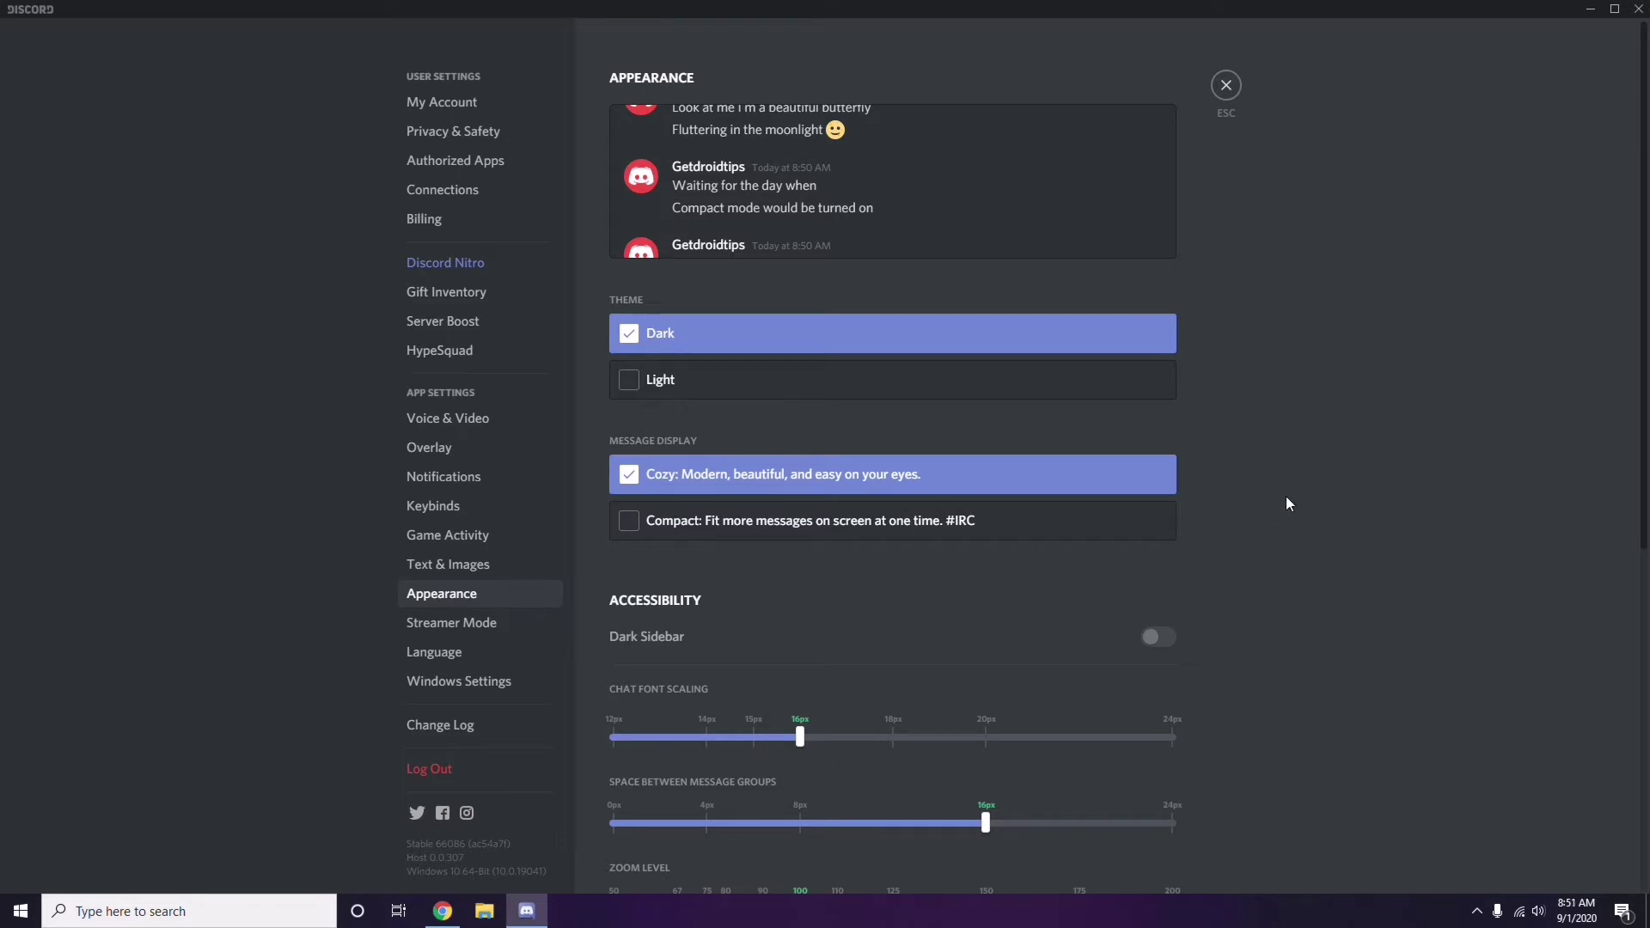
scroll(1287, 498, down, 6)
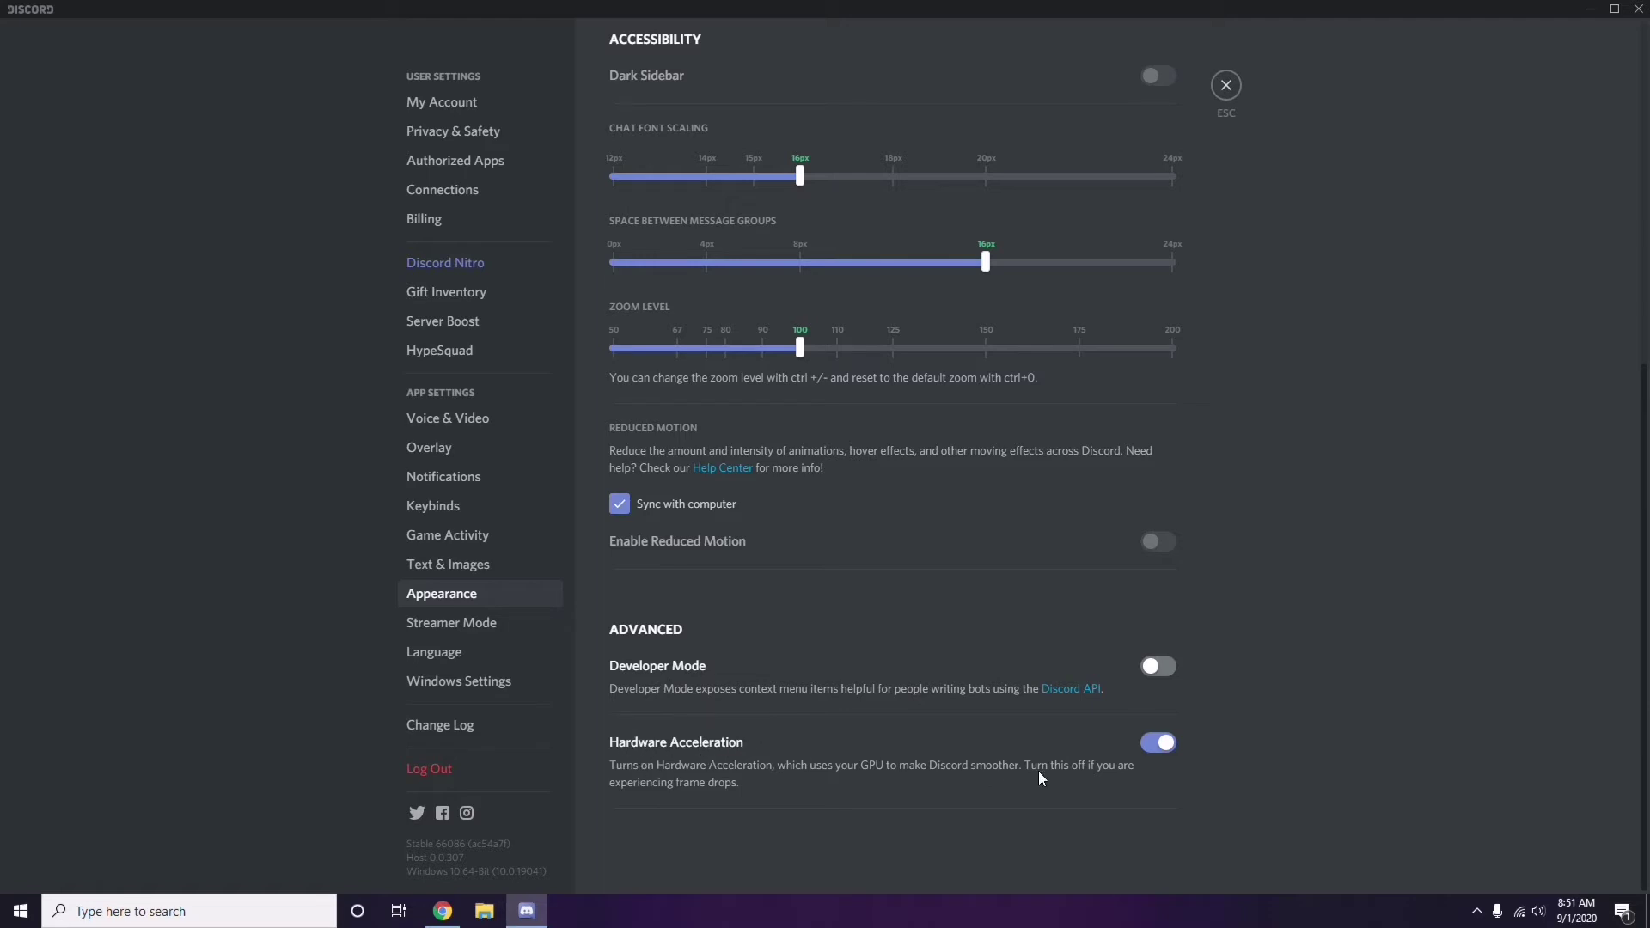
click(1156, 751)
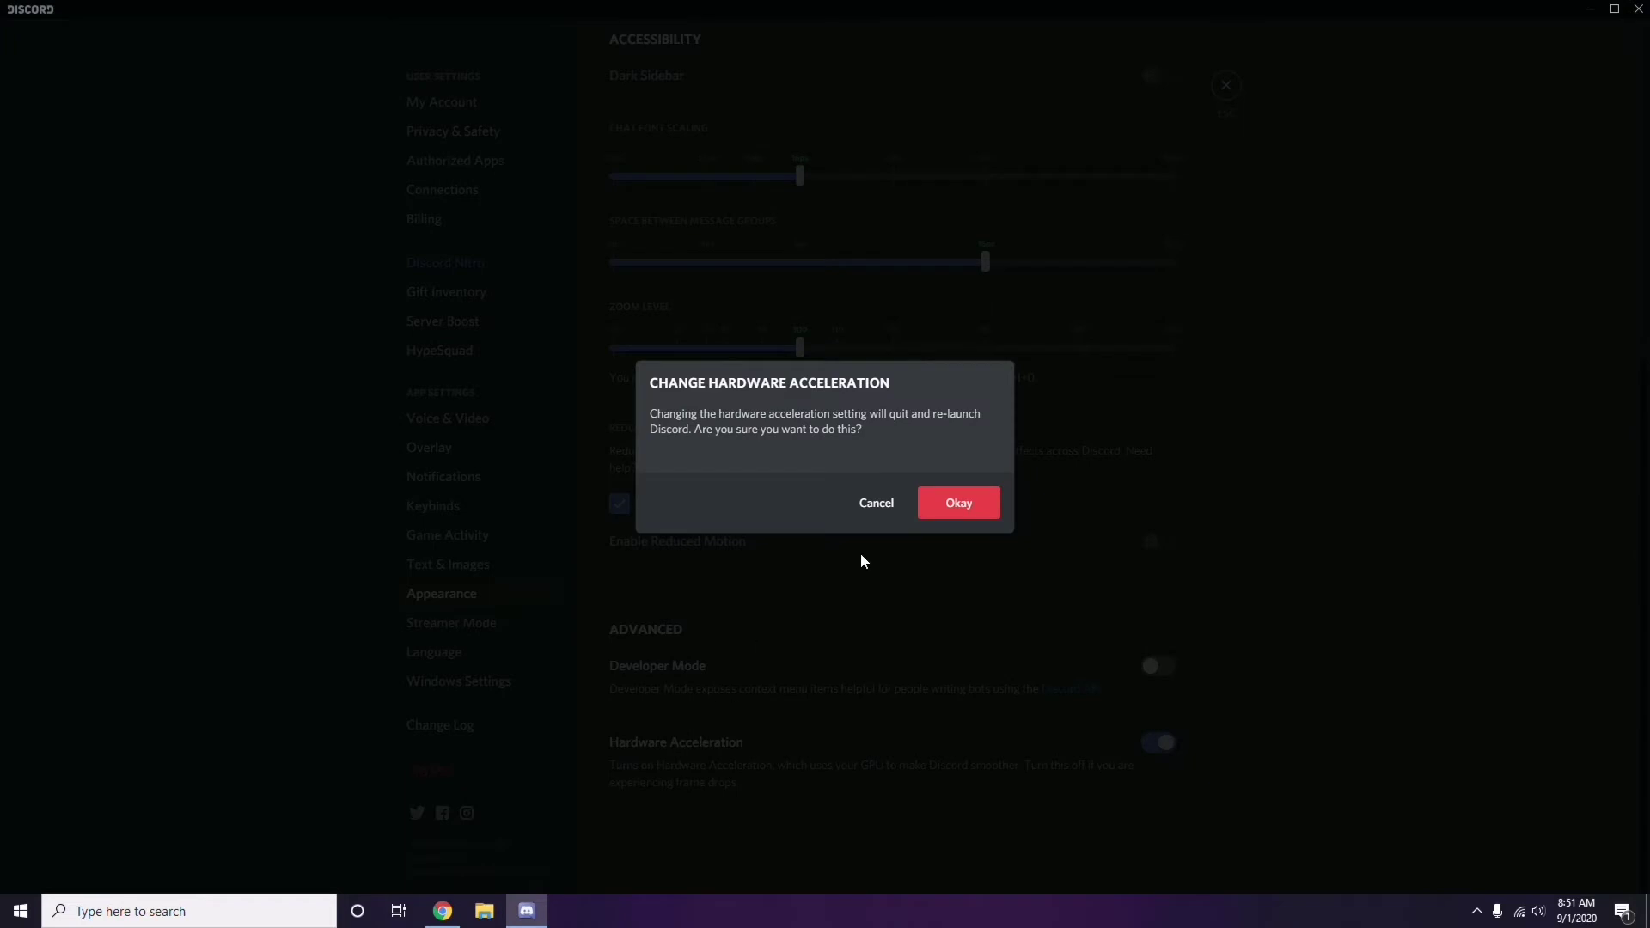
click(942, 507)
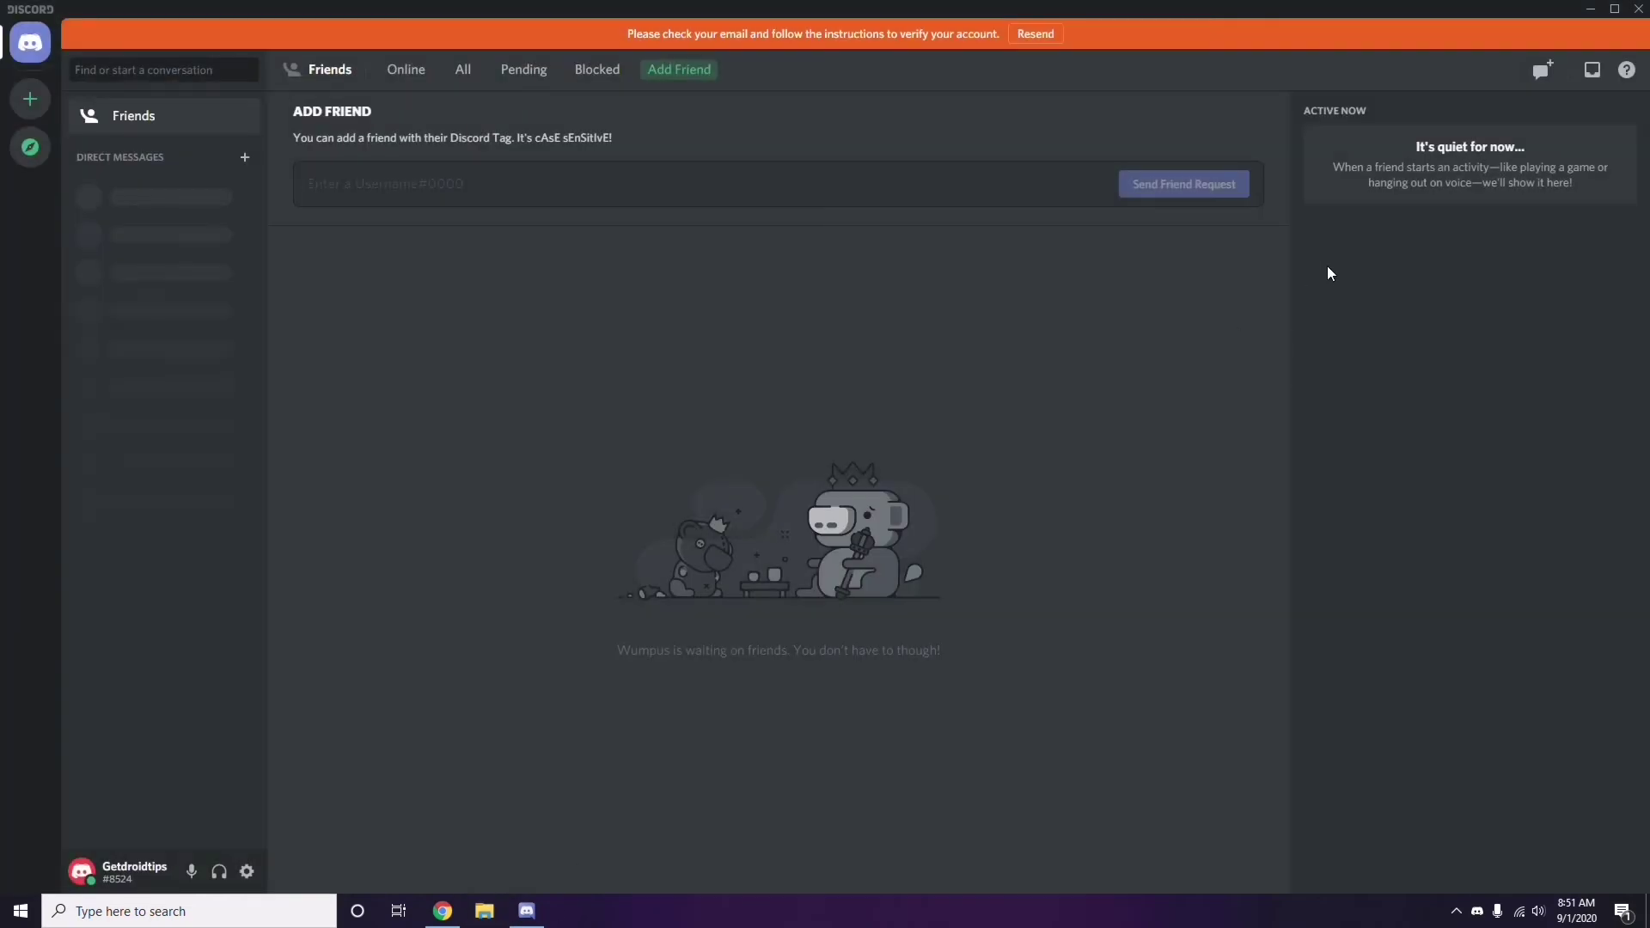
click(1587, 8)
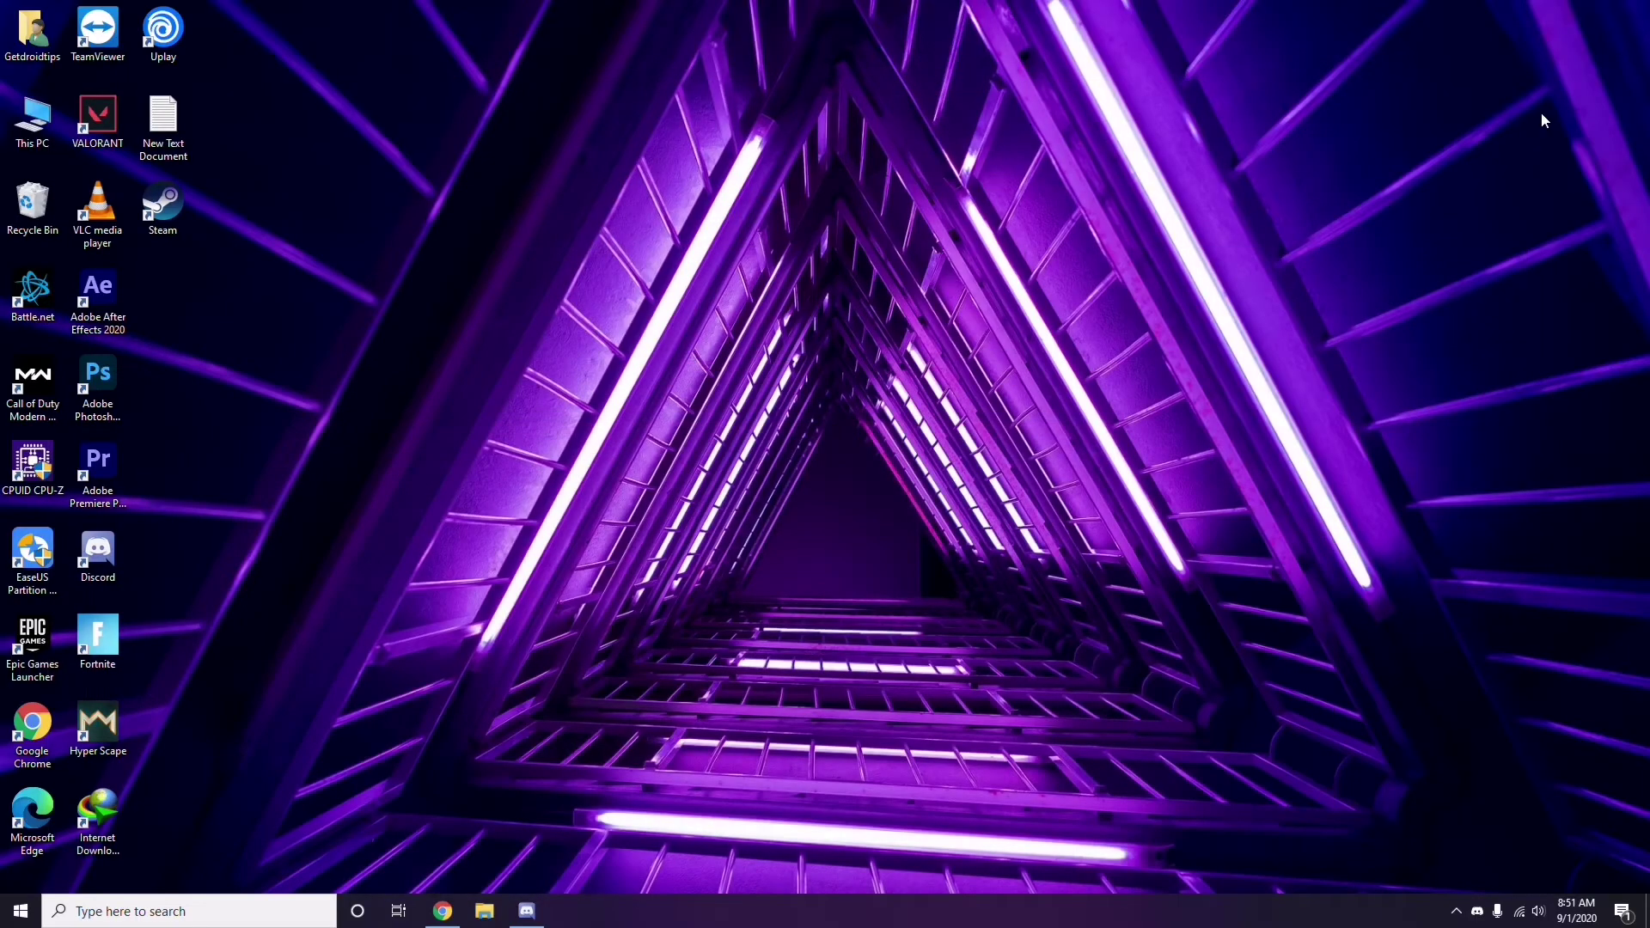
right_click(655, 220)
click(700, 296)
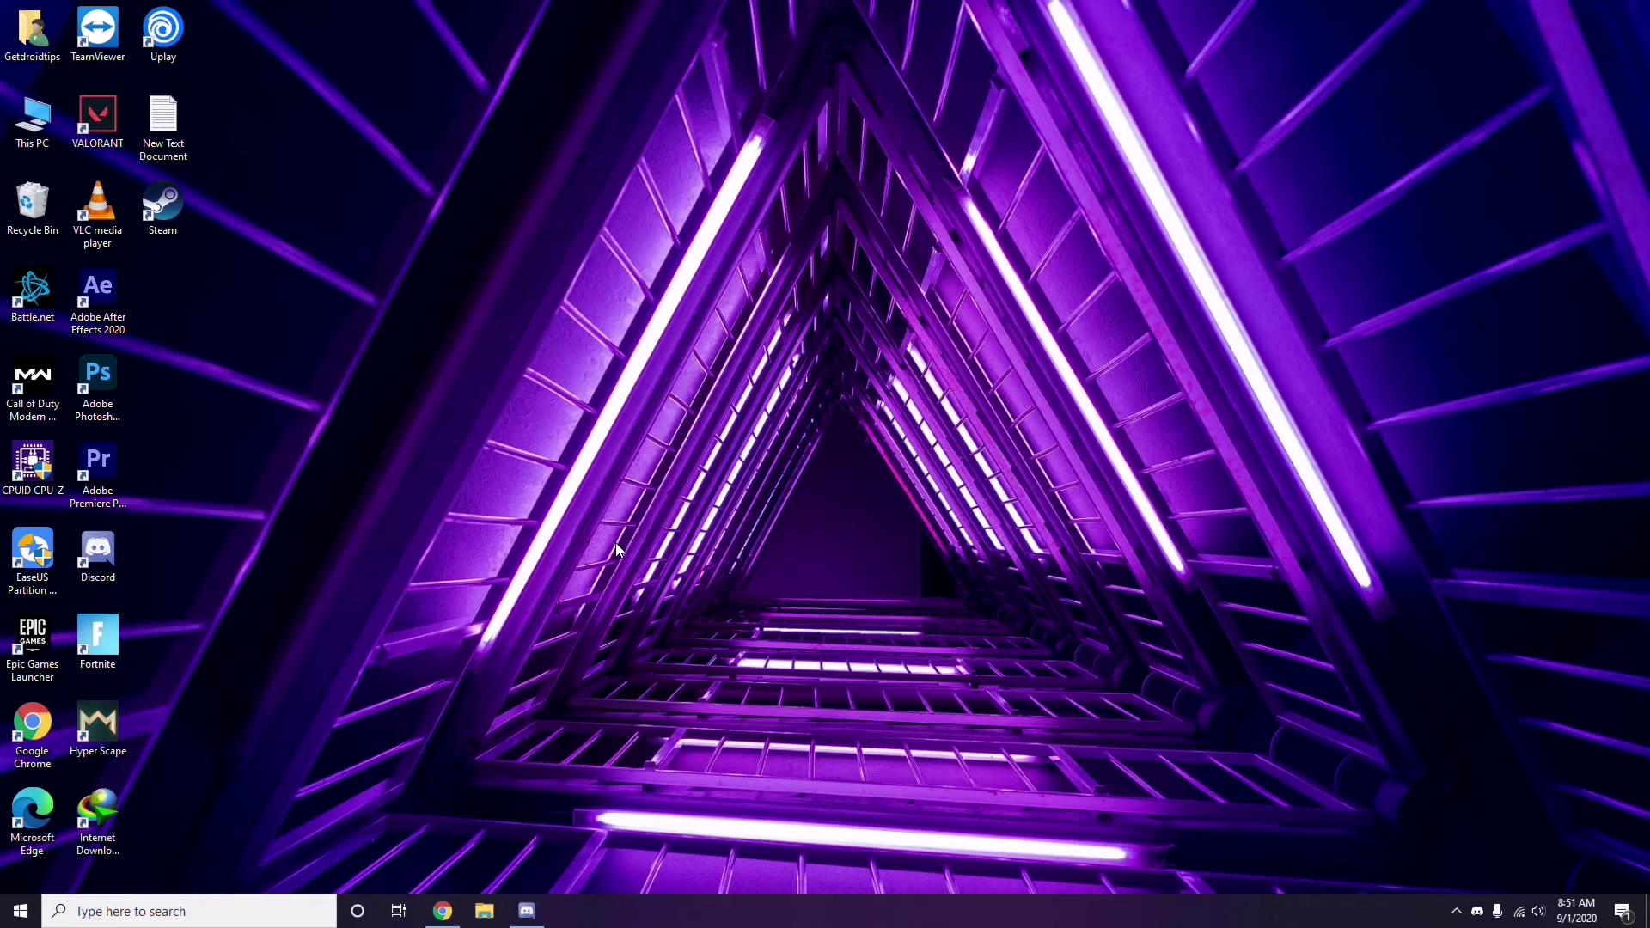
Step: Search Windows for the Windows Update settings, check the update status, close Settings, and refresh the desktop
click(133, 911)
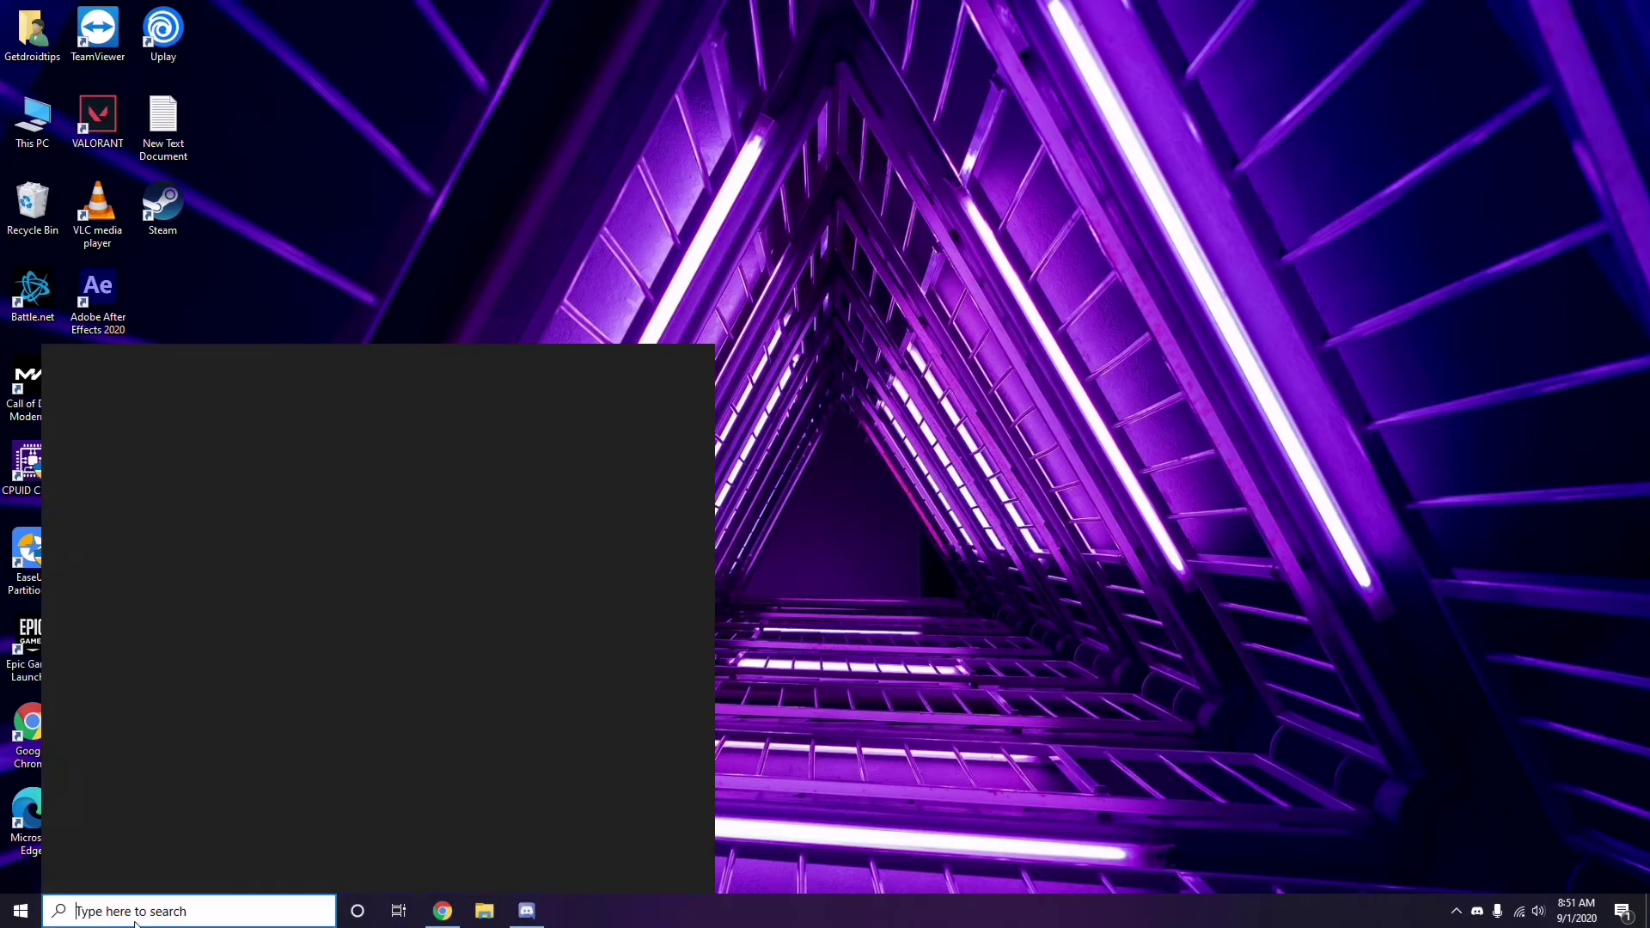
text(wi)
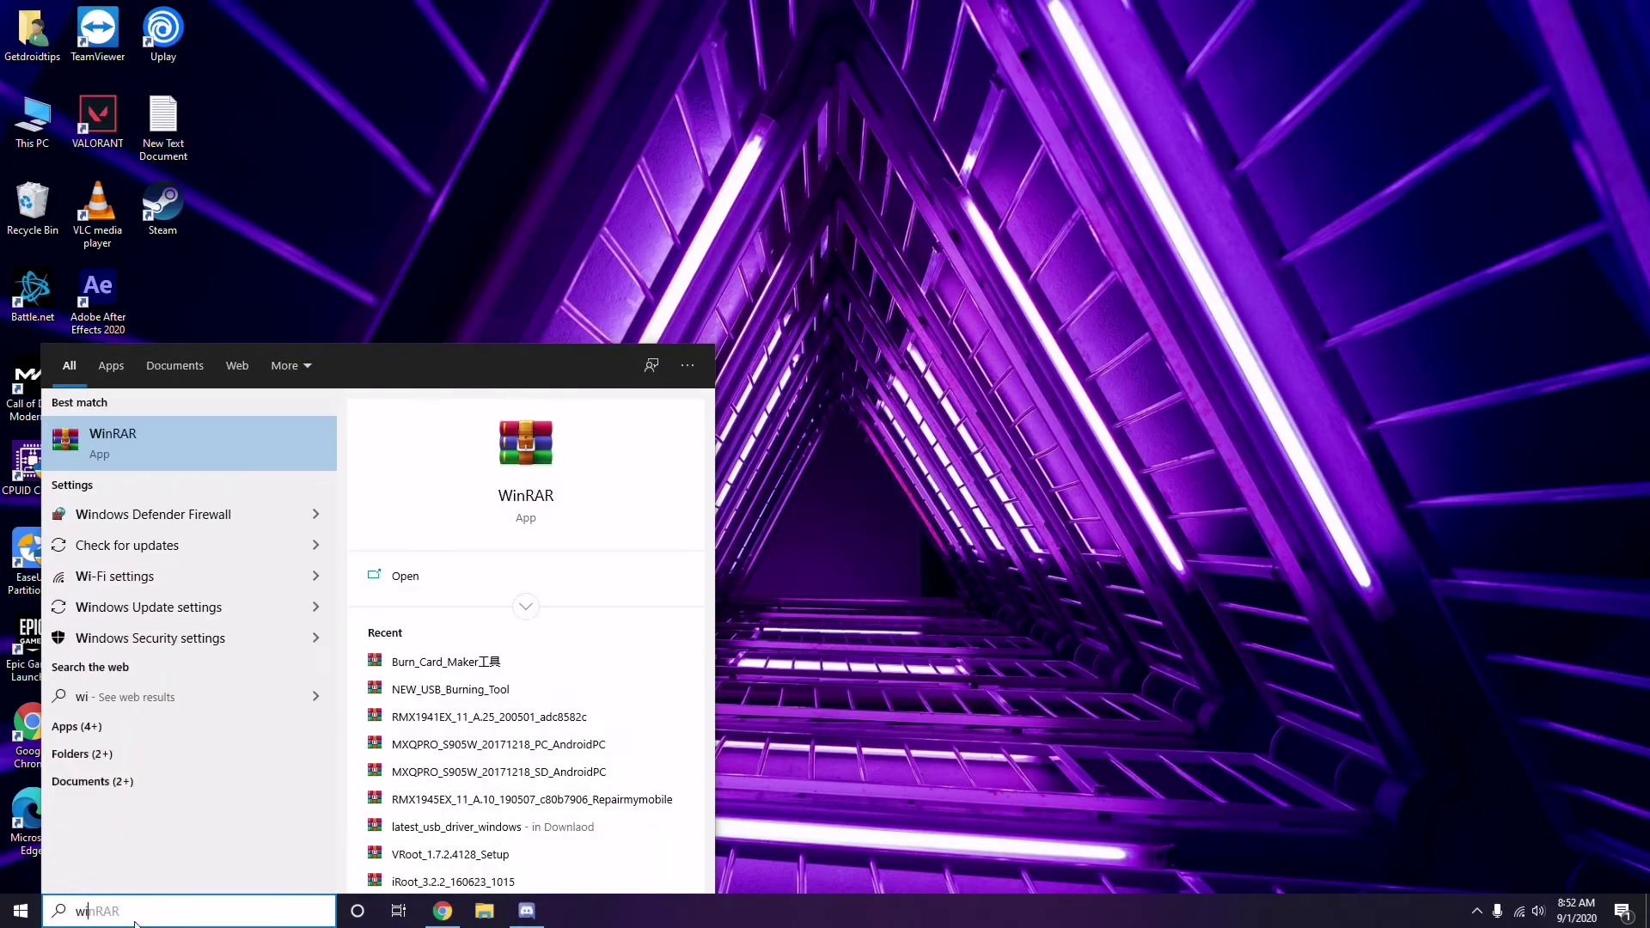
text(ndows)
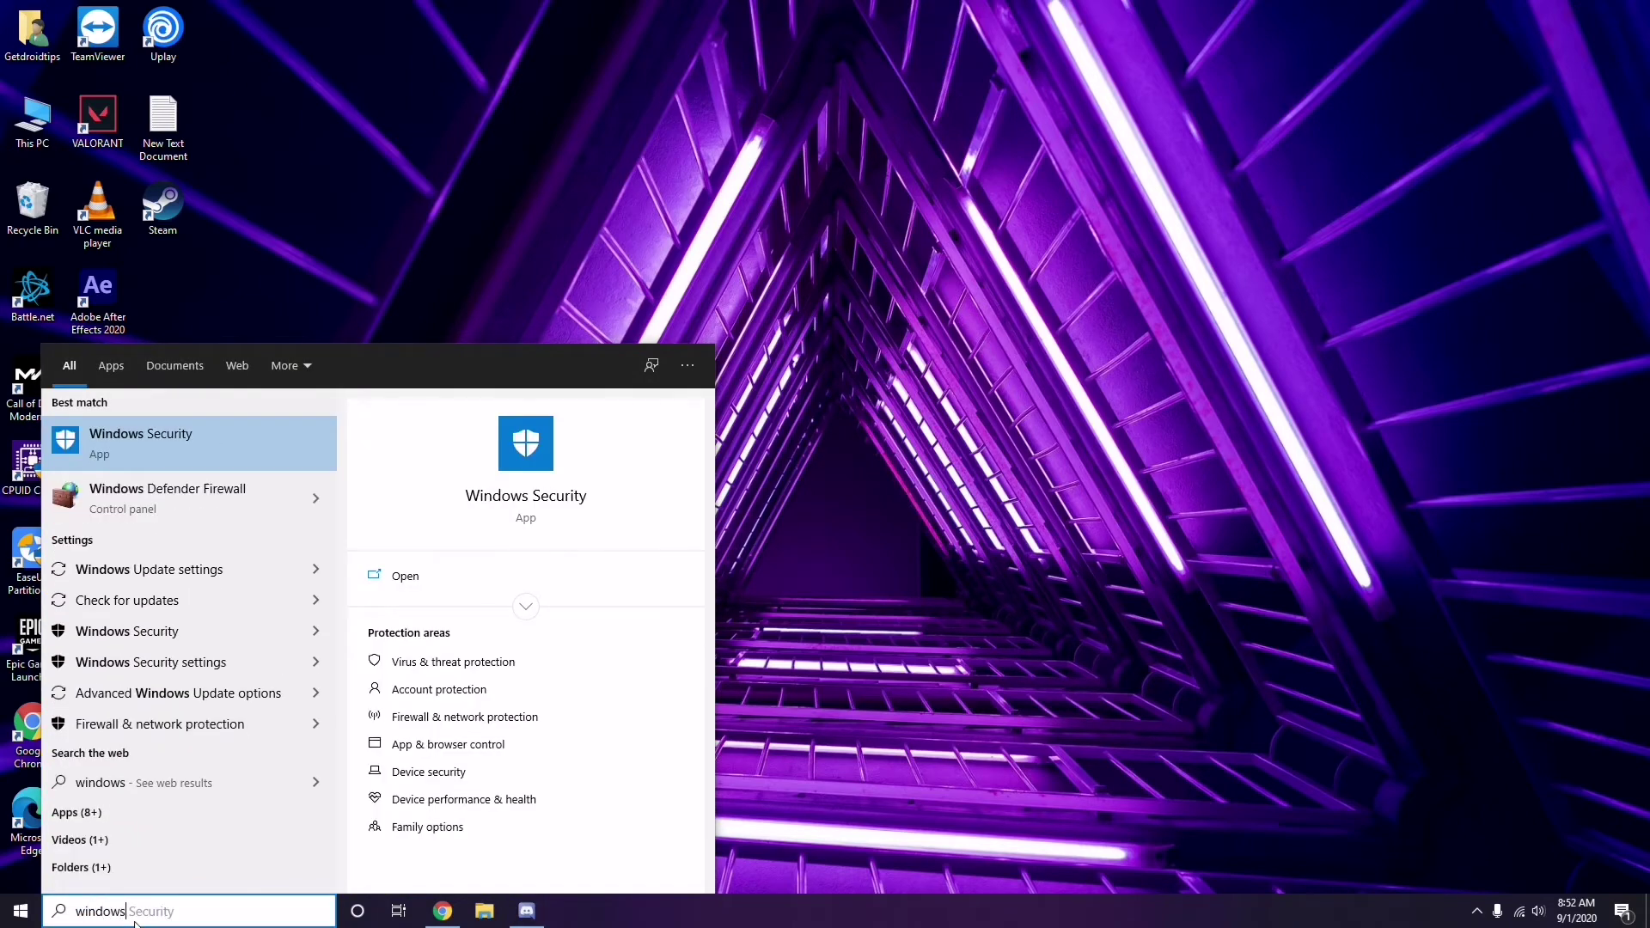
click(205, 567)
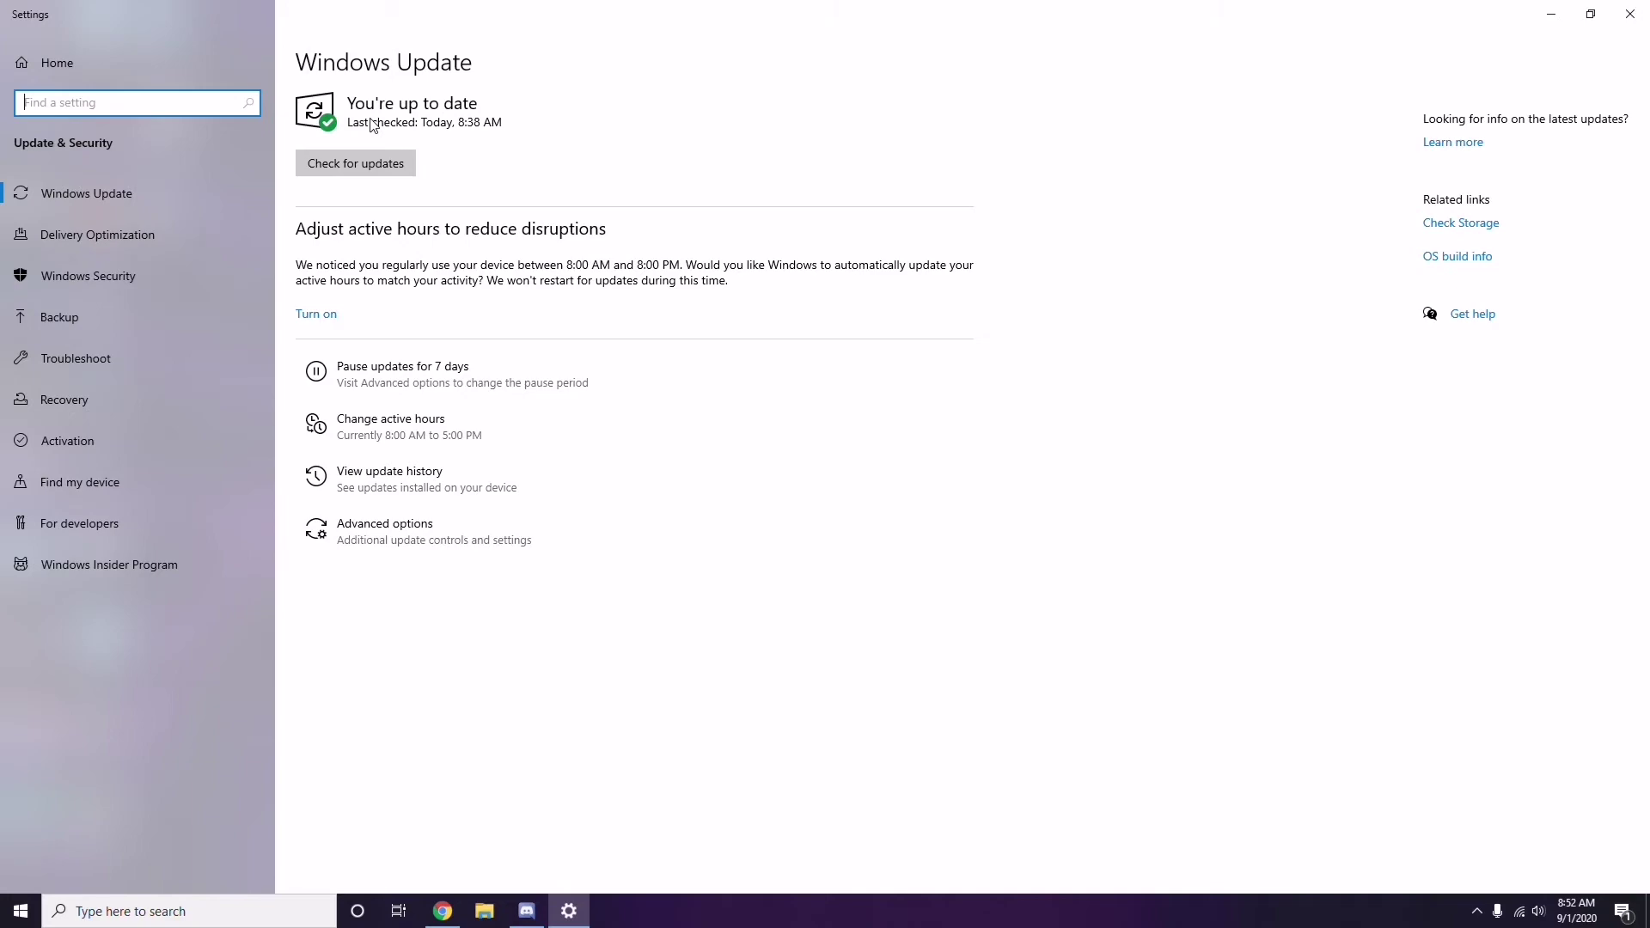
click(1631, 14)
right_click(694, 148)
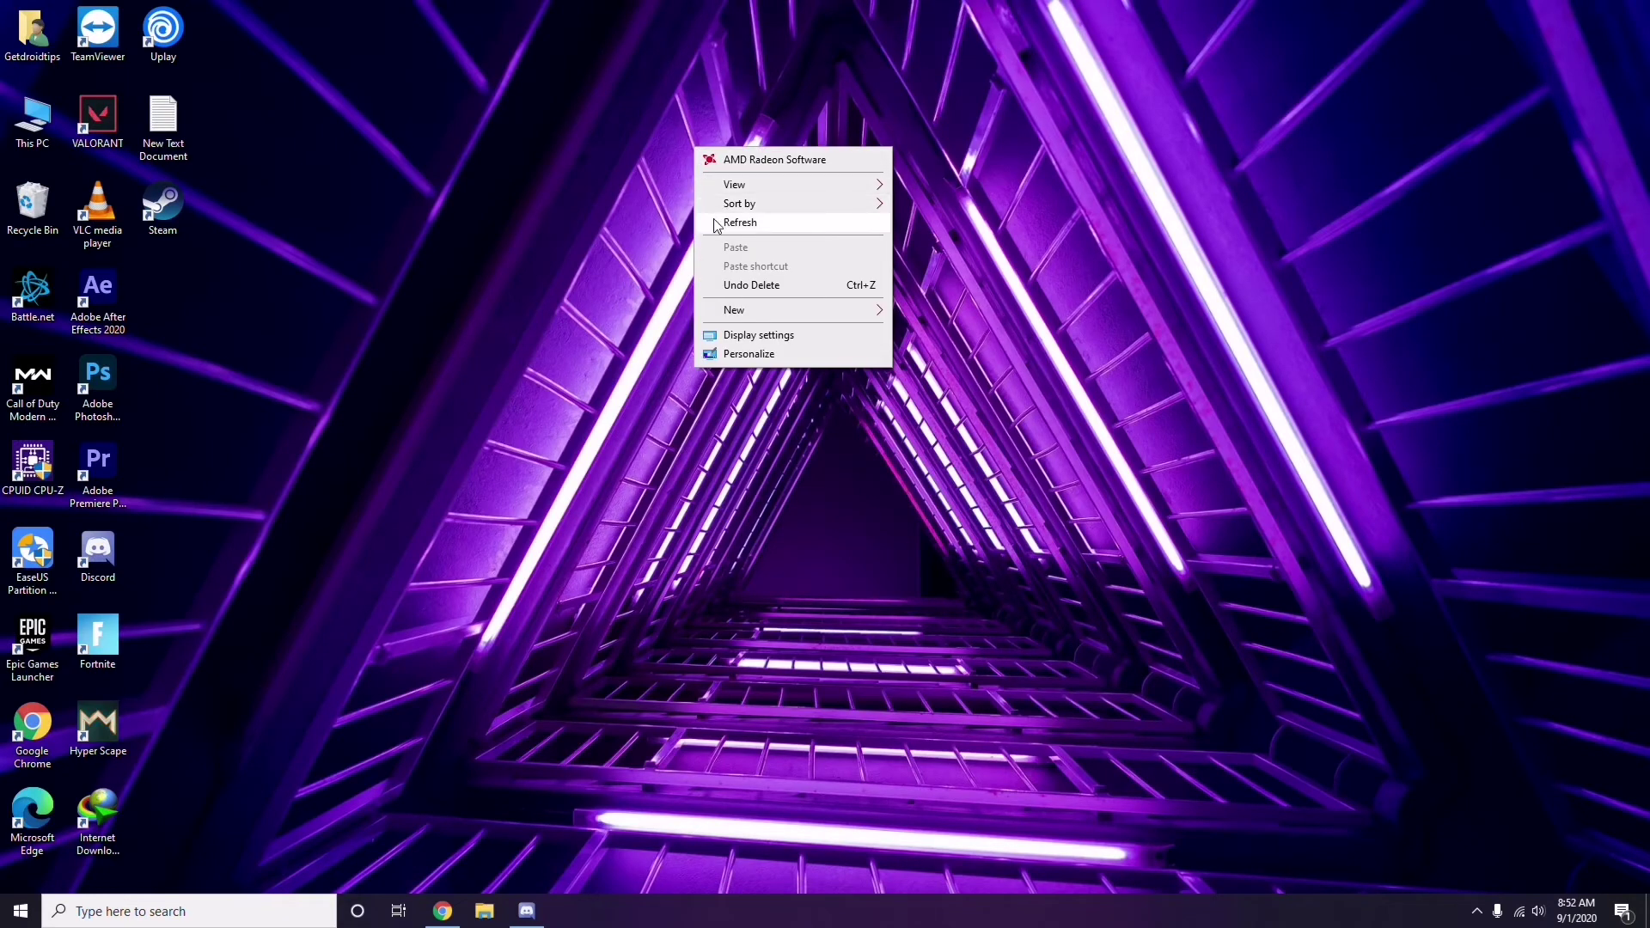
click(718, 225)
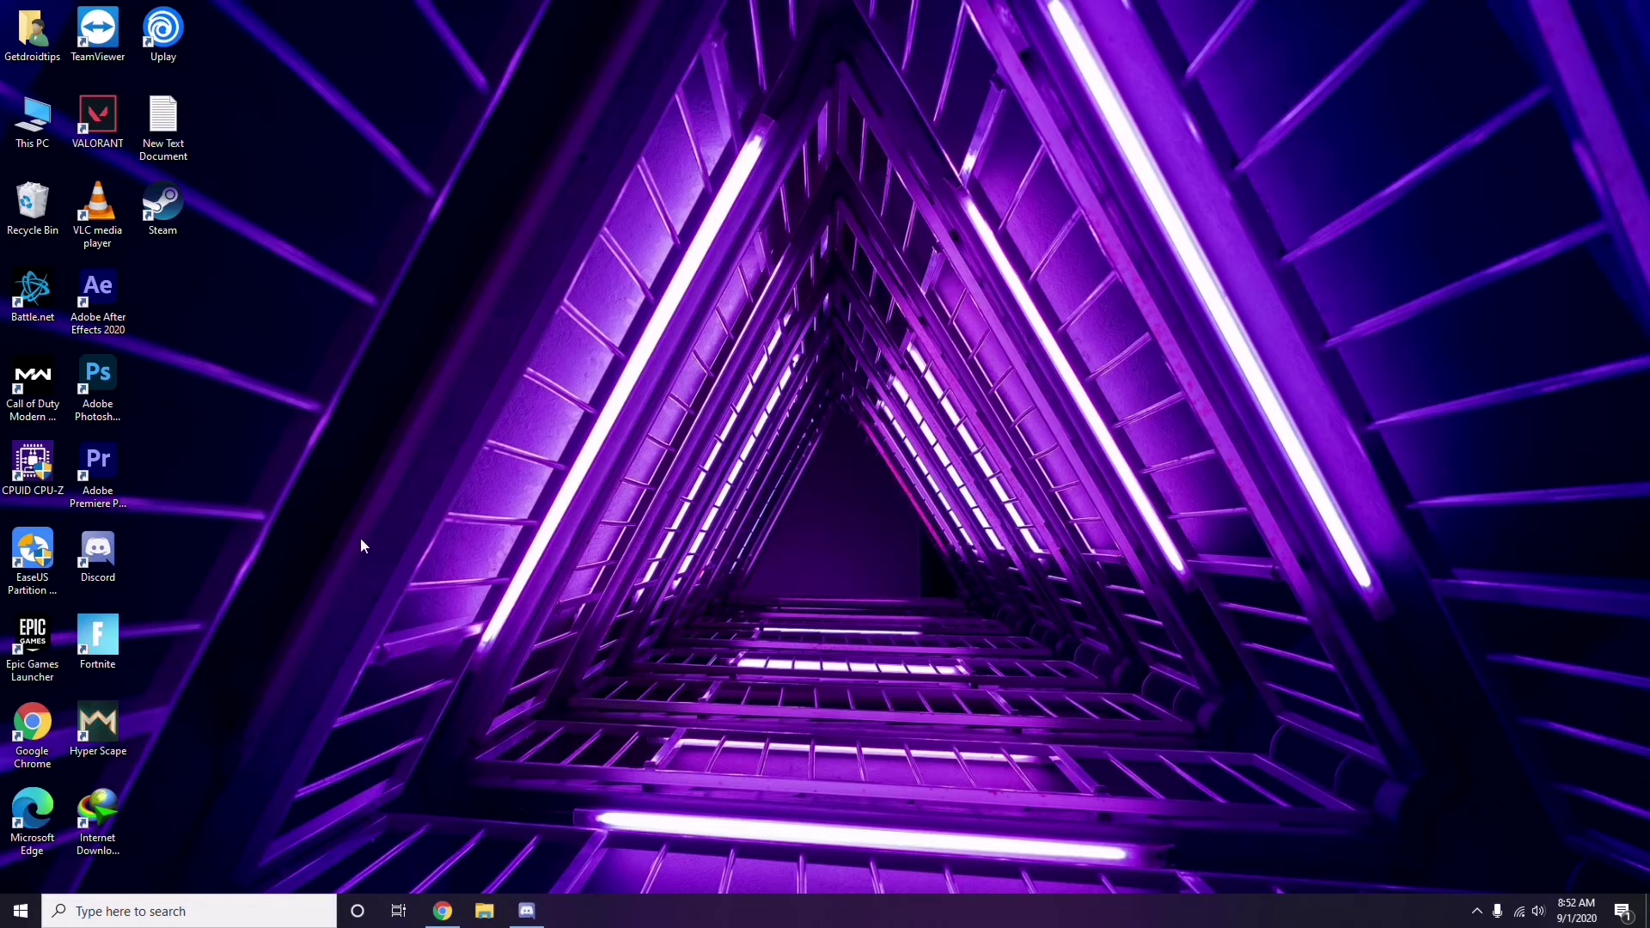
Step: Open Windows Settings, go to the update history under Update & Security, and open the list of updates that can be uninstalled
click(97, 913)
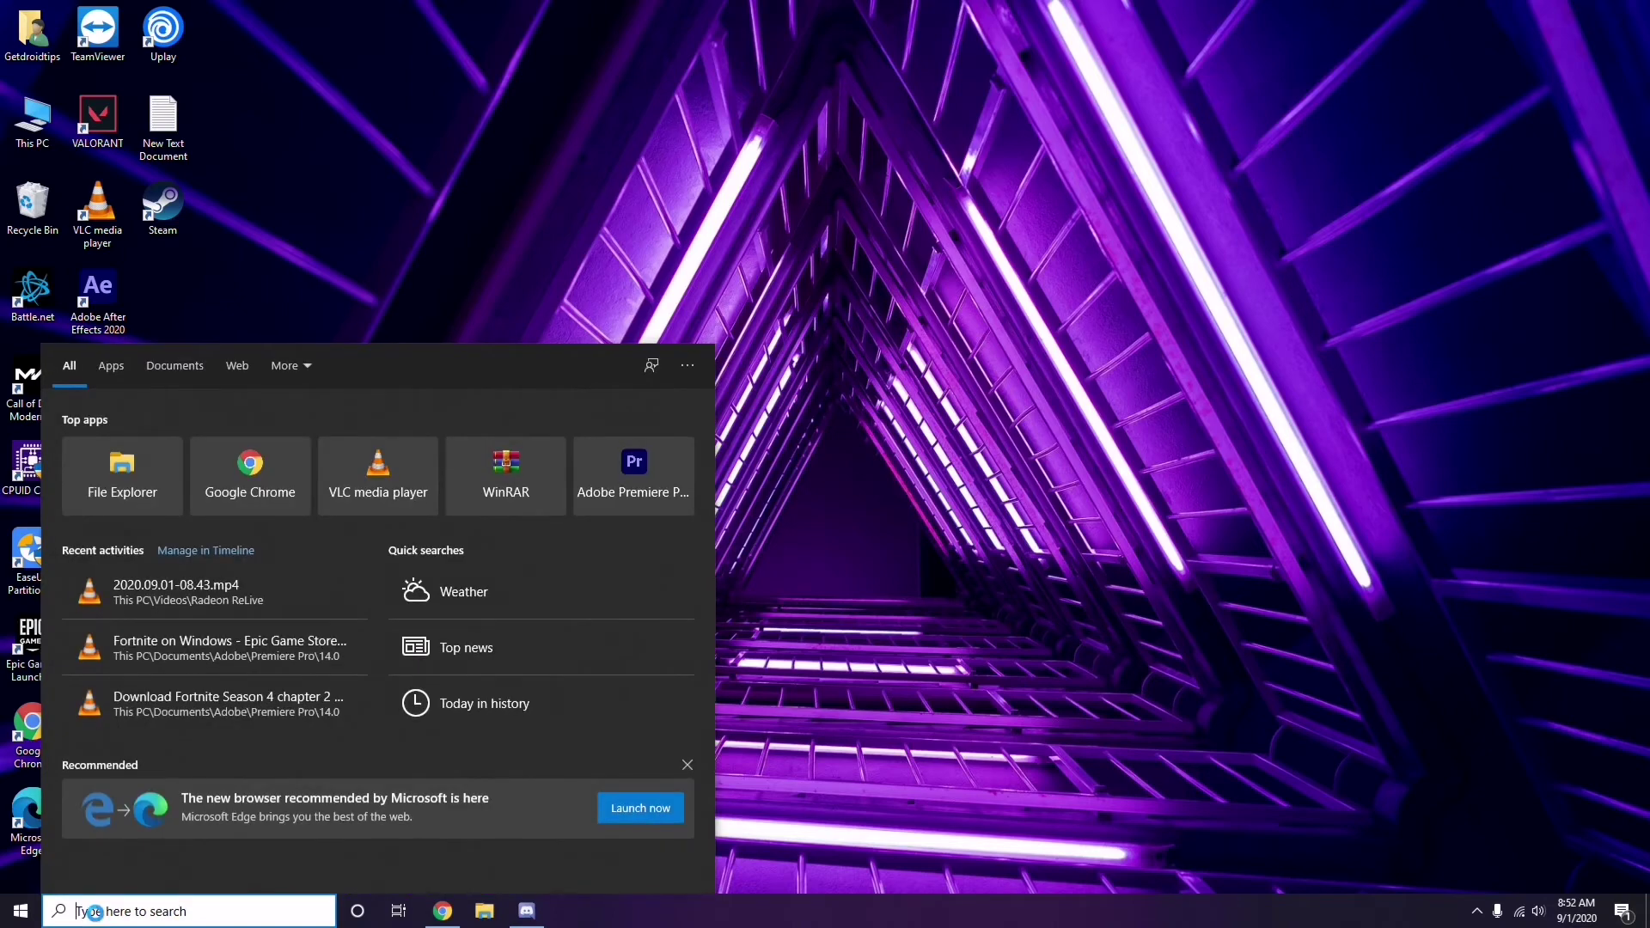
text(settings)
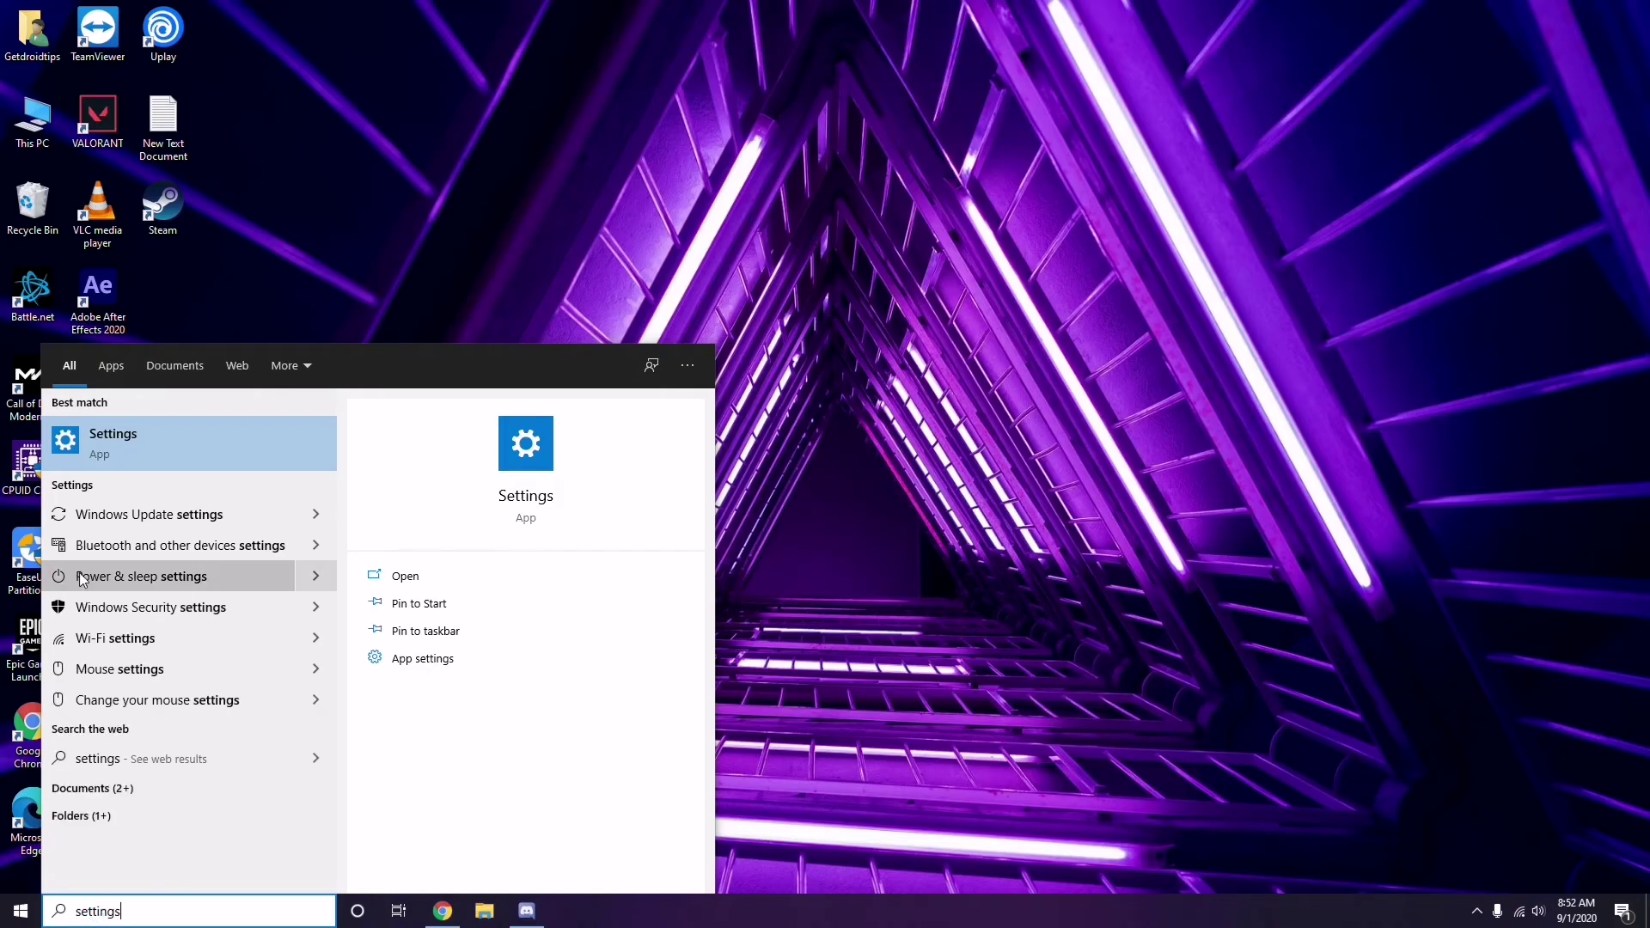
click(183, 447)
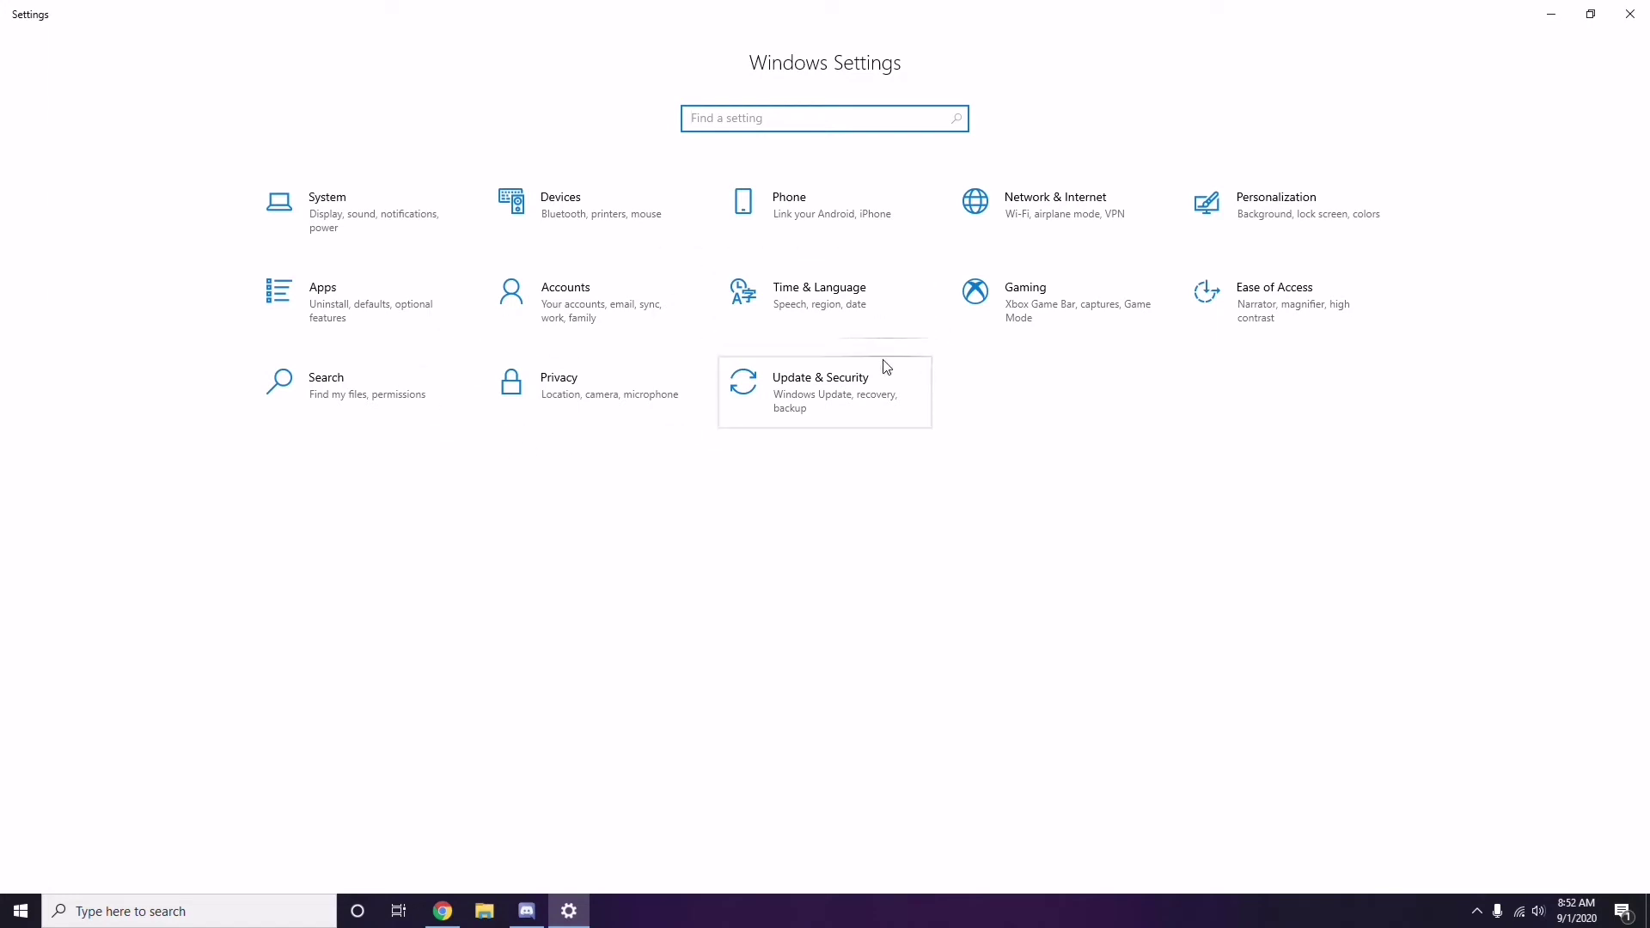
click(826, 409)
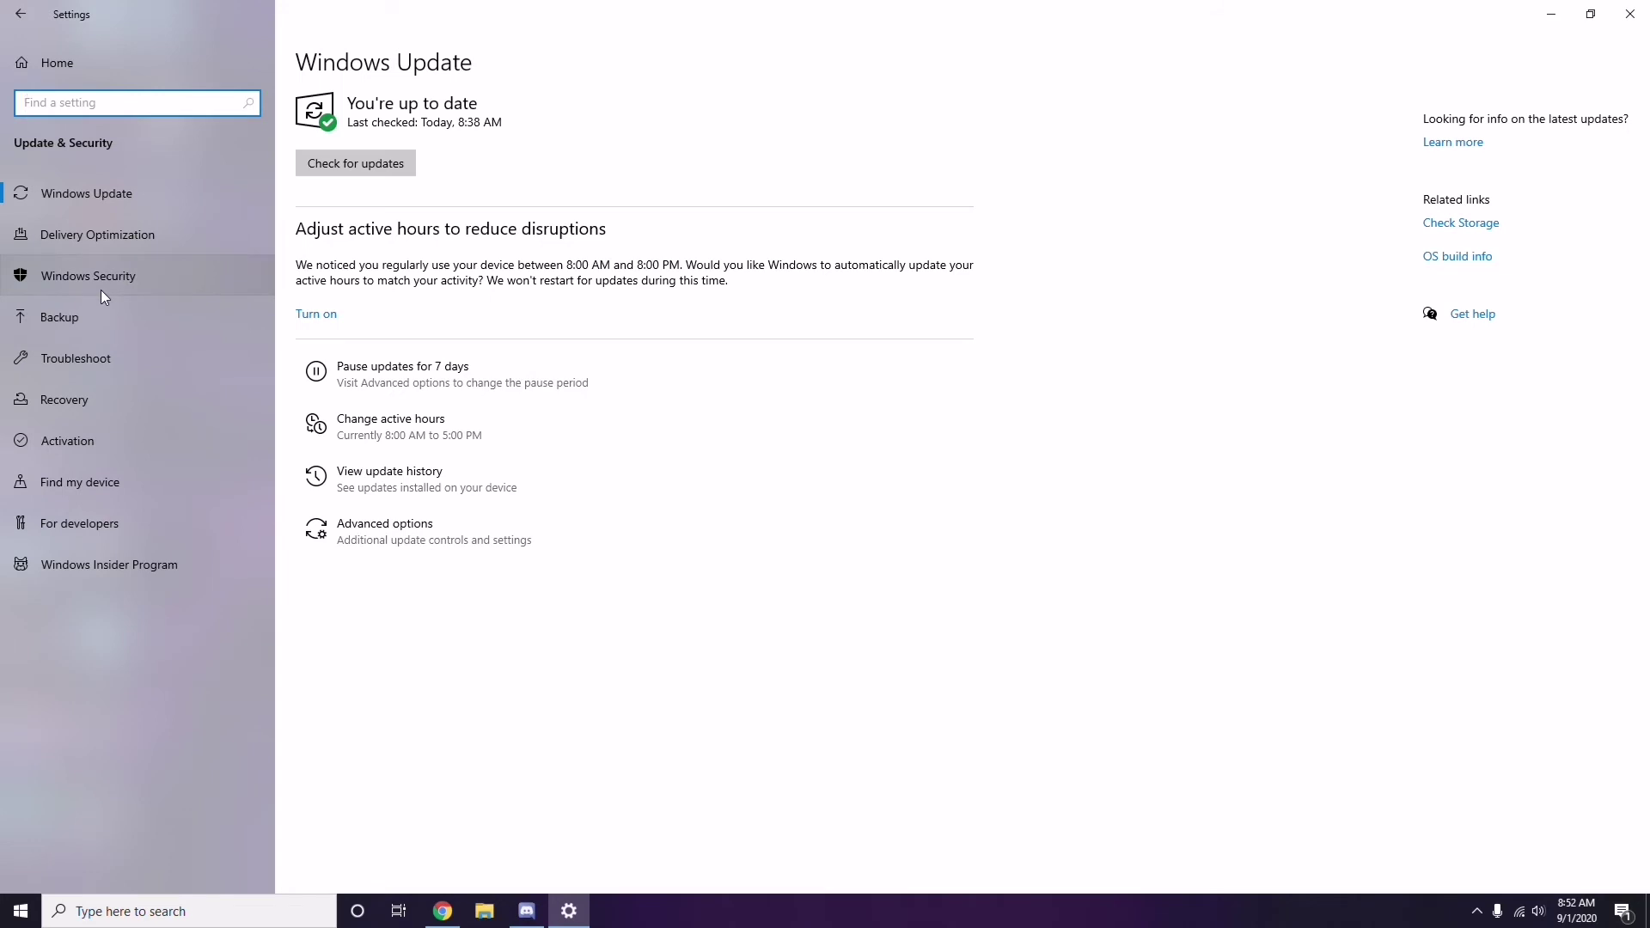
click(392, 479)
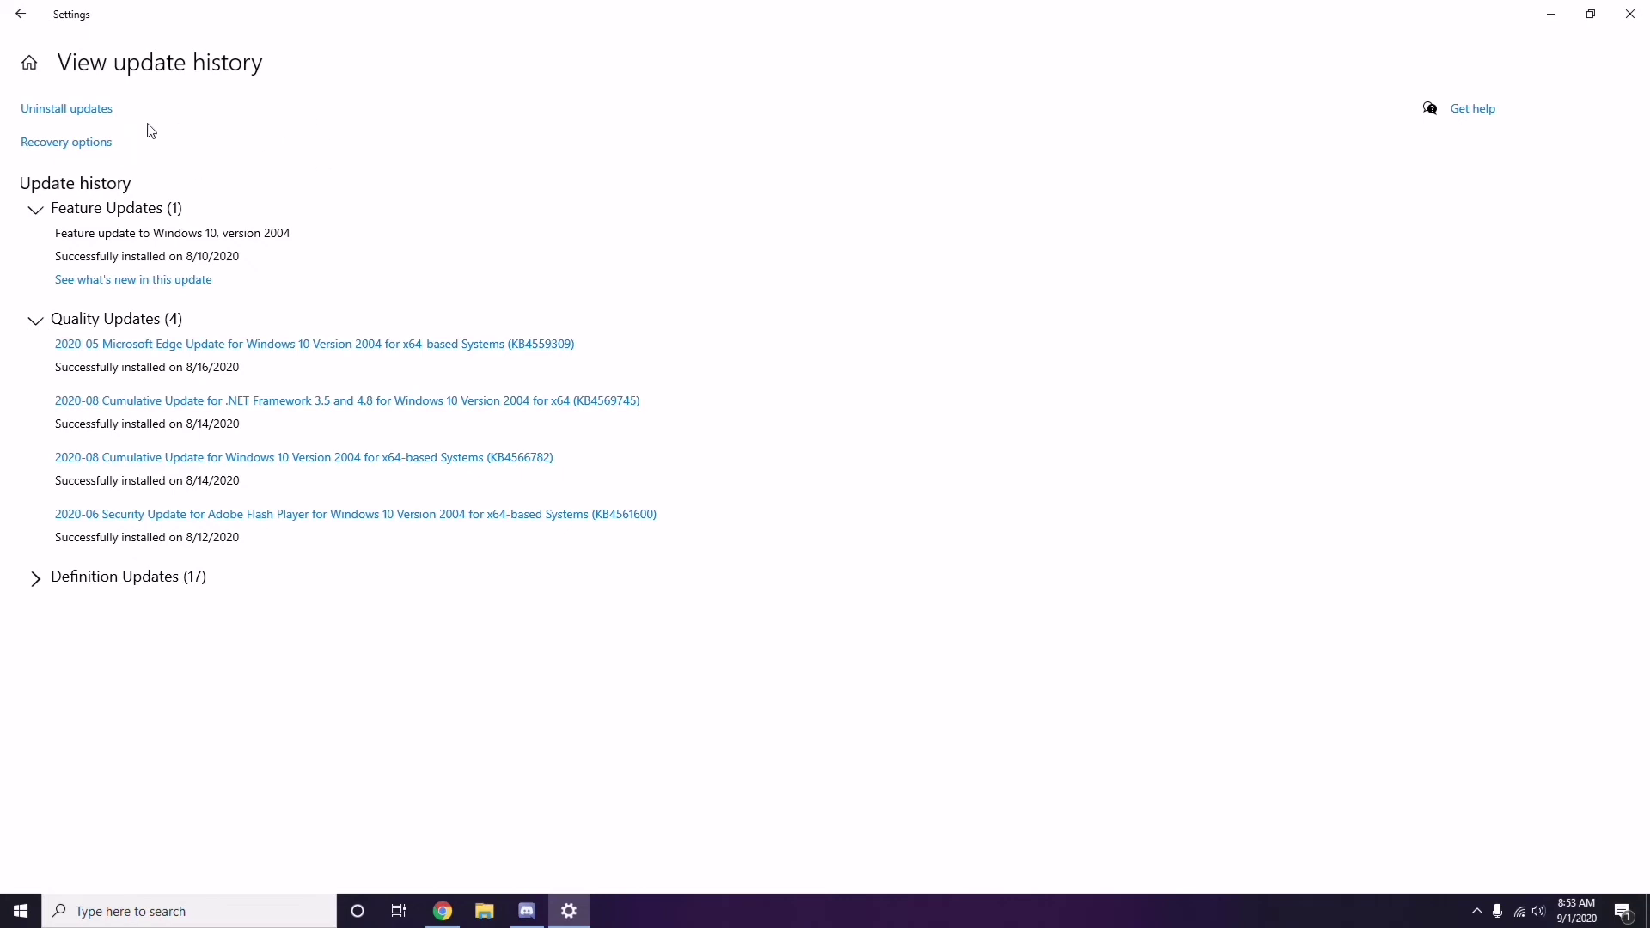
click(82, 112)
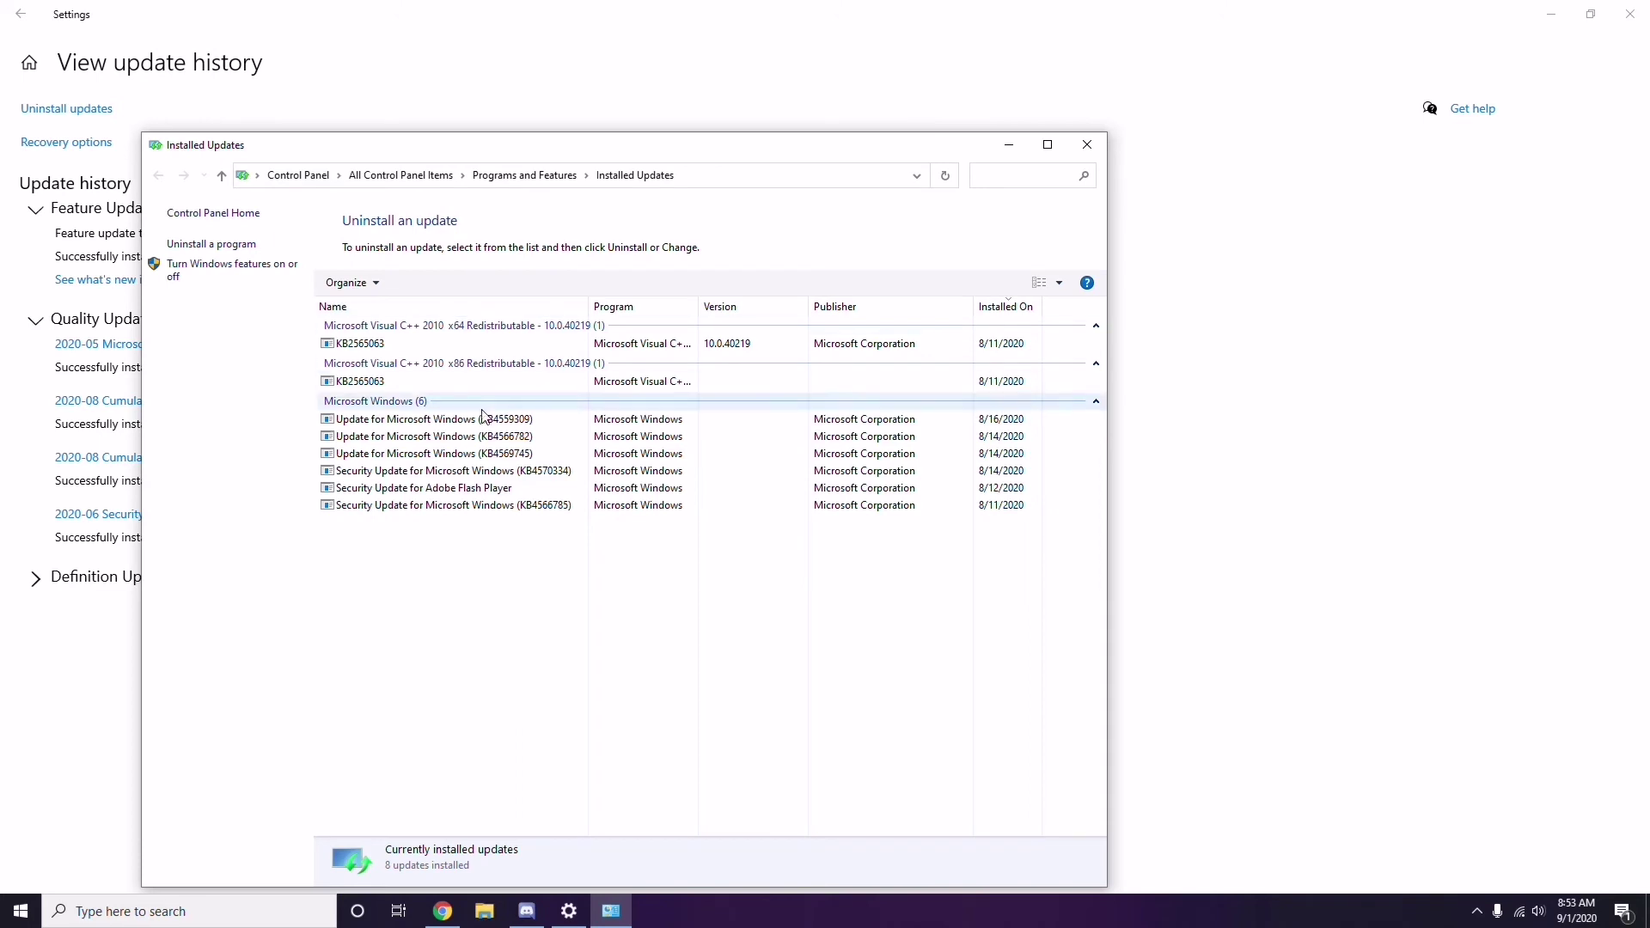
Step: Show the uninstall option for the Visual C++ 2010 x64 update KB2565063 without running it, and close Settings and Installed Updates
right_click(377, 348)
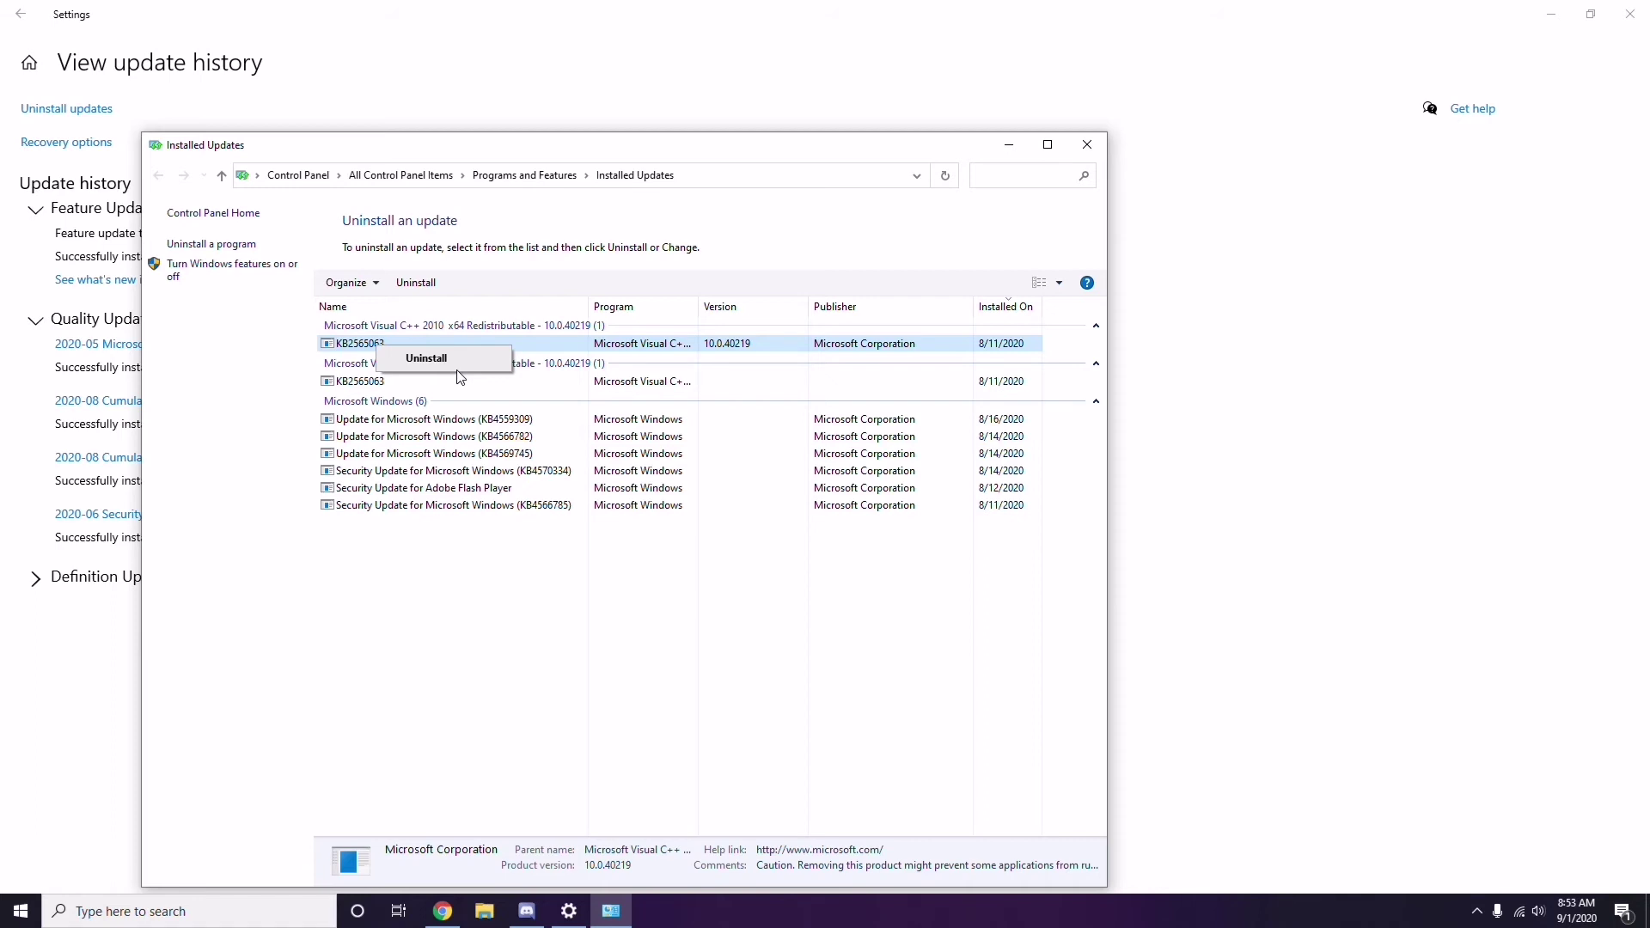
click(1135, 337)
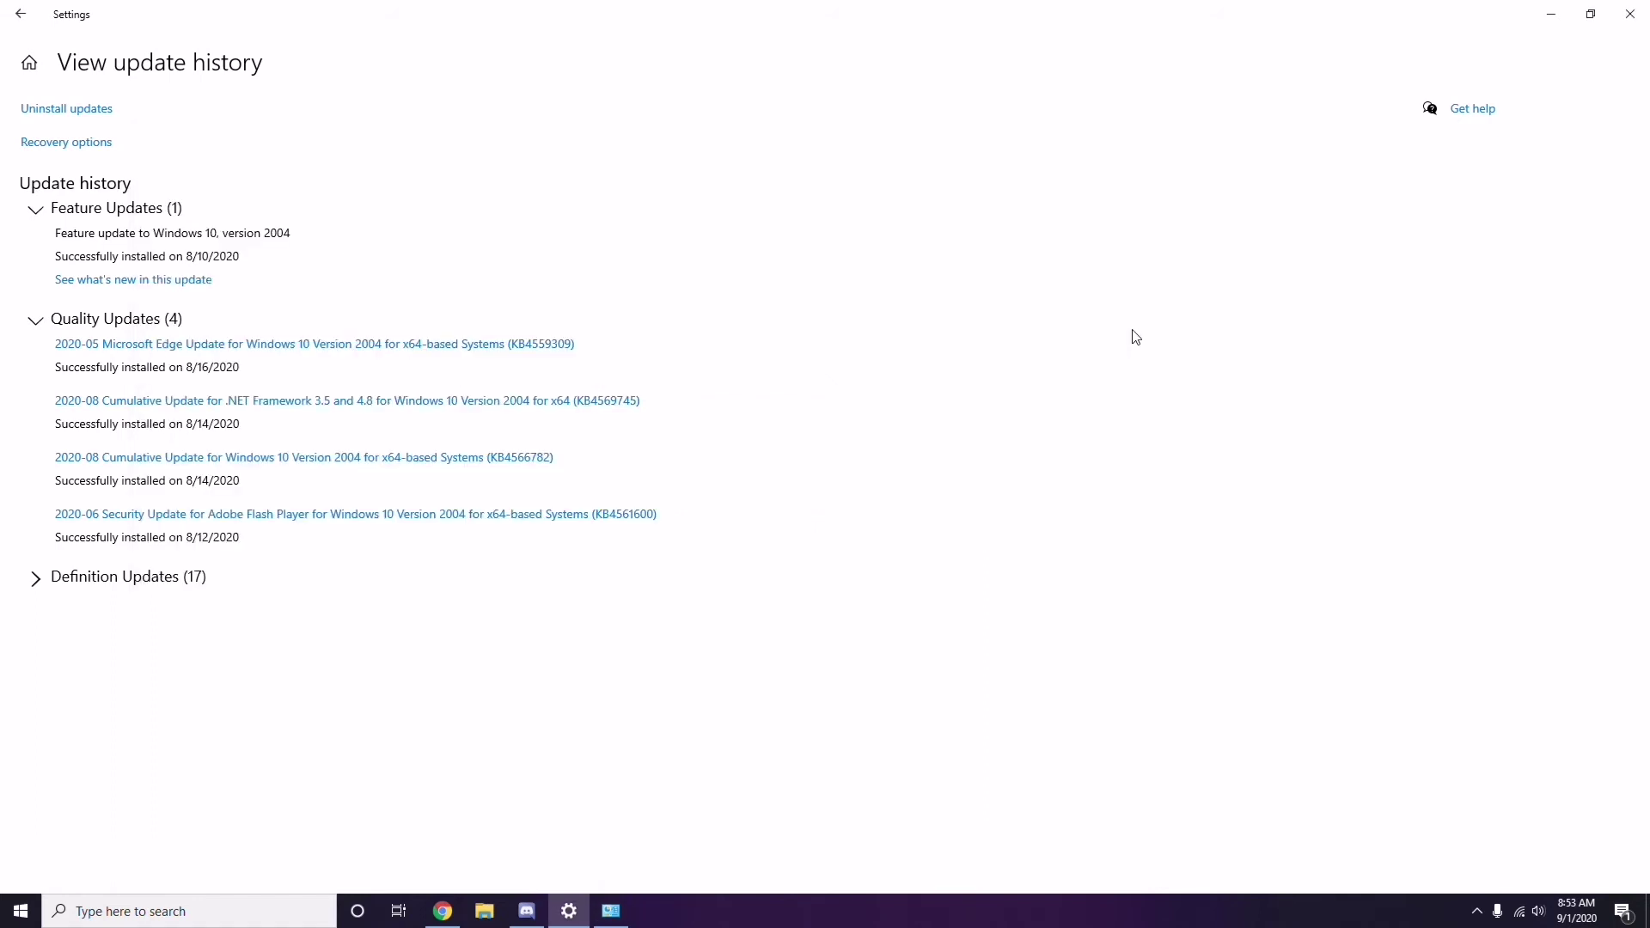
click(20, 14)
click(20, 14)
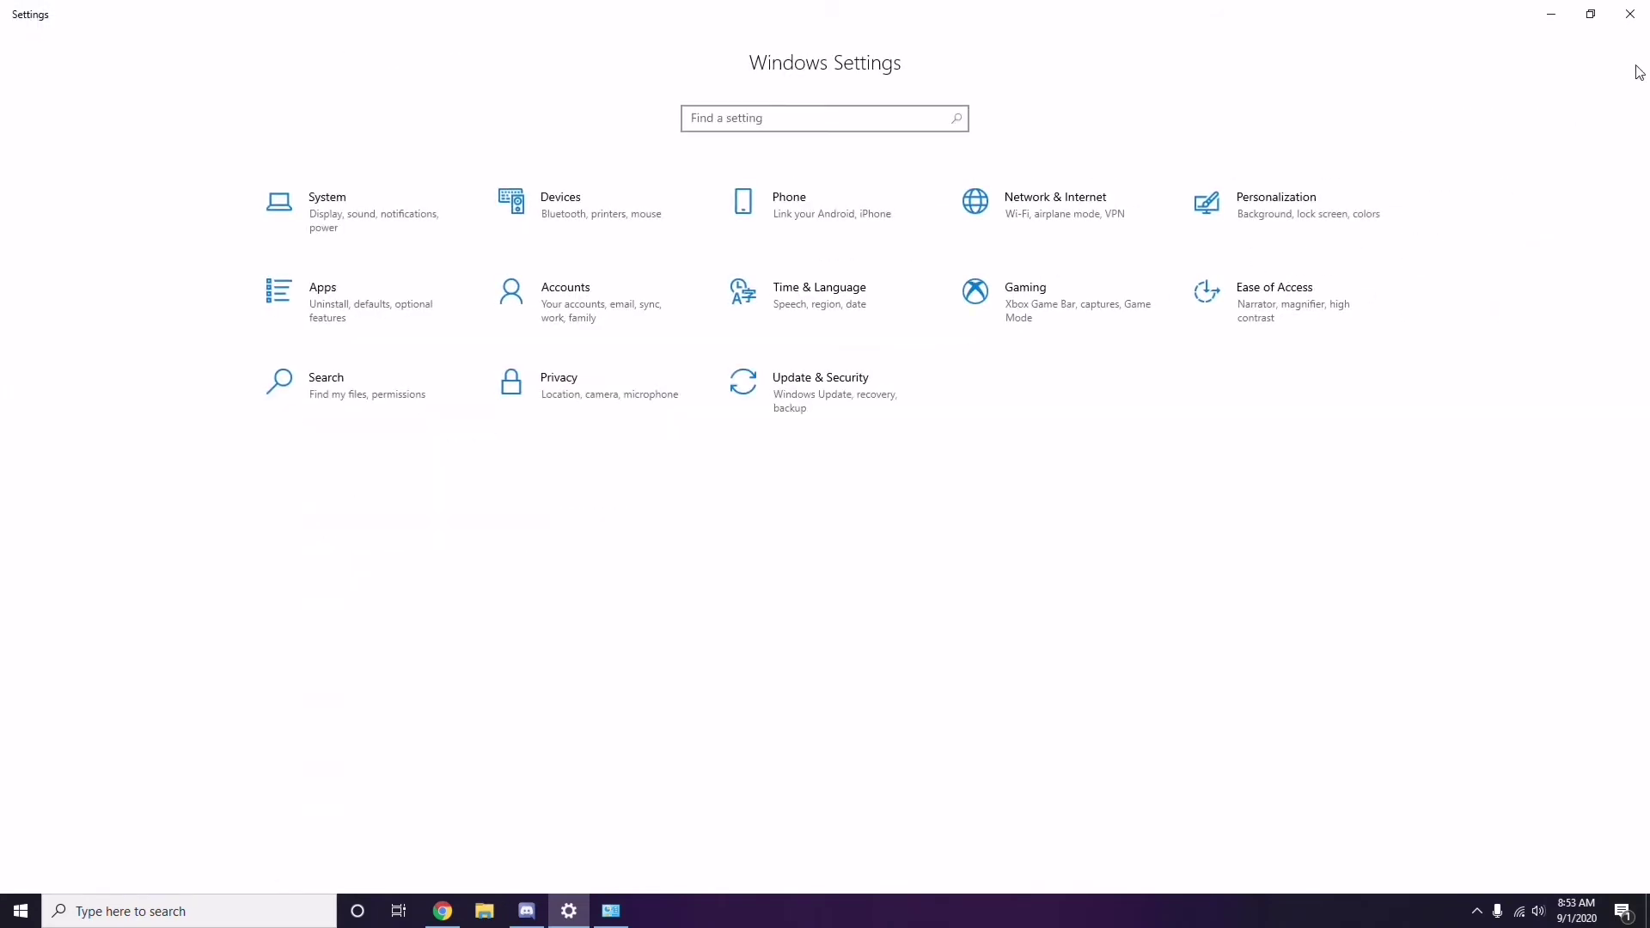
click(1630, 14)
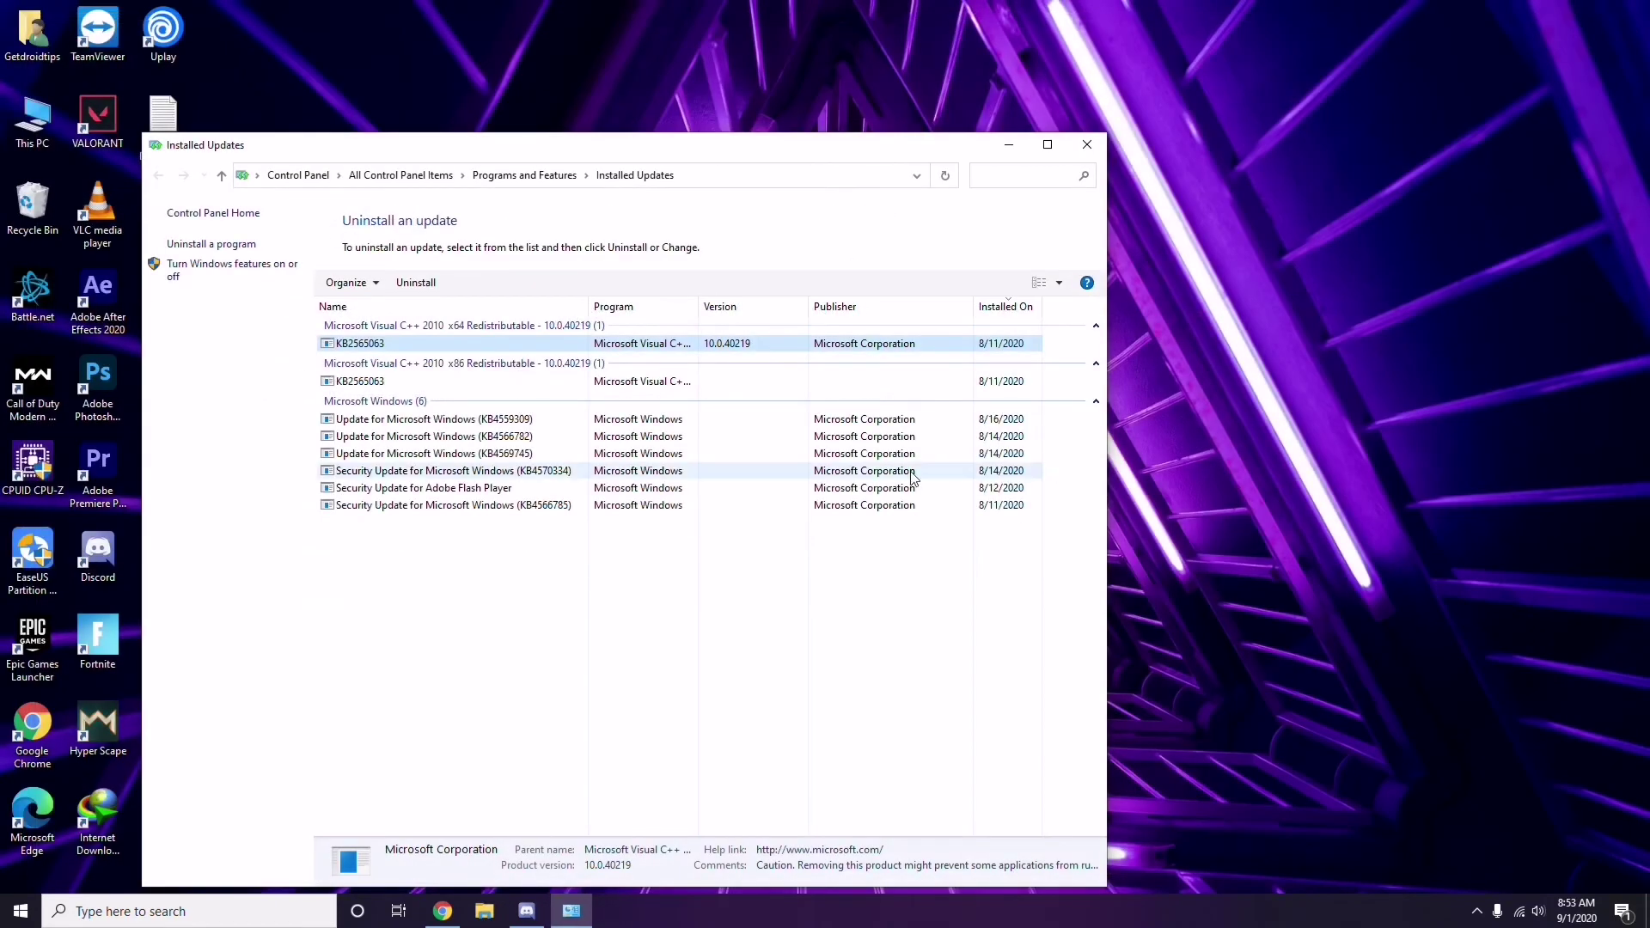
click(1087, 145)
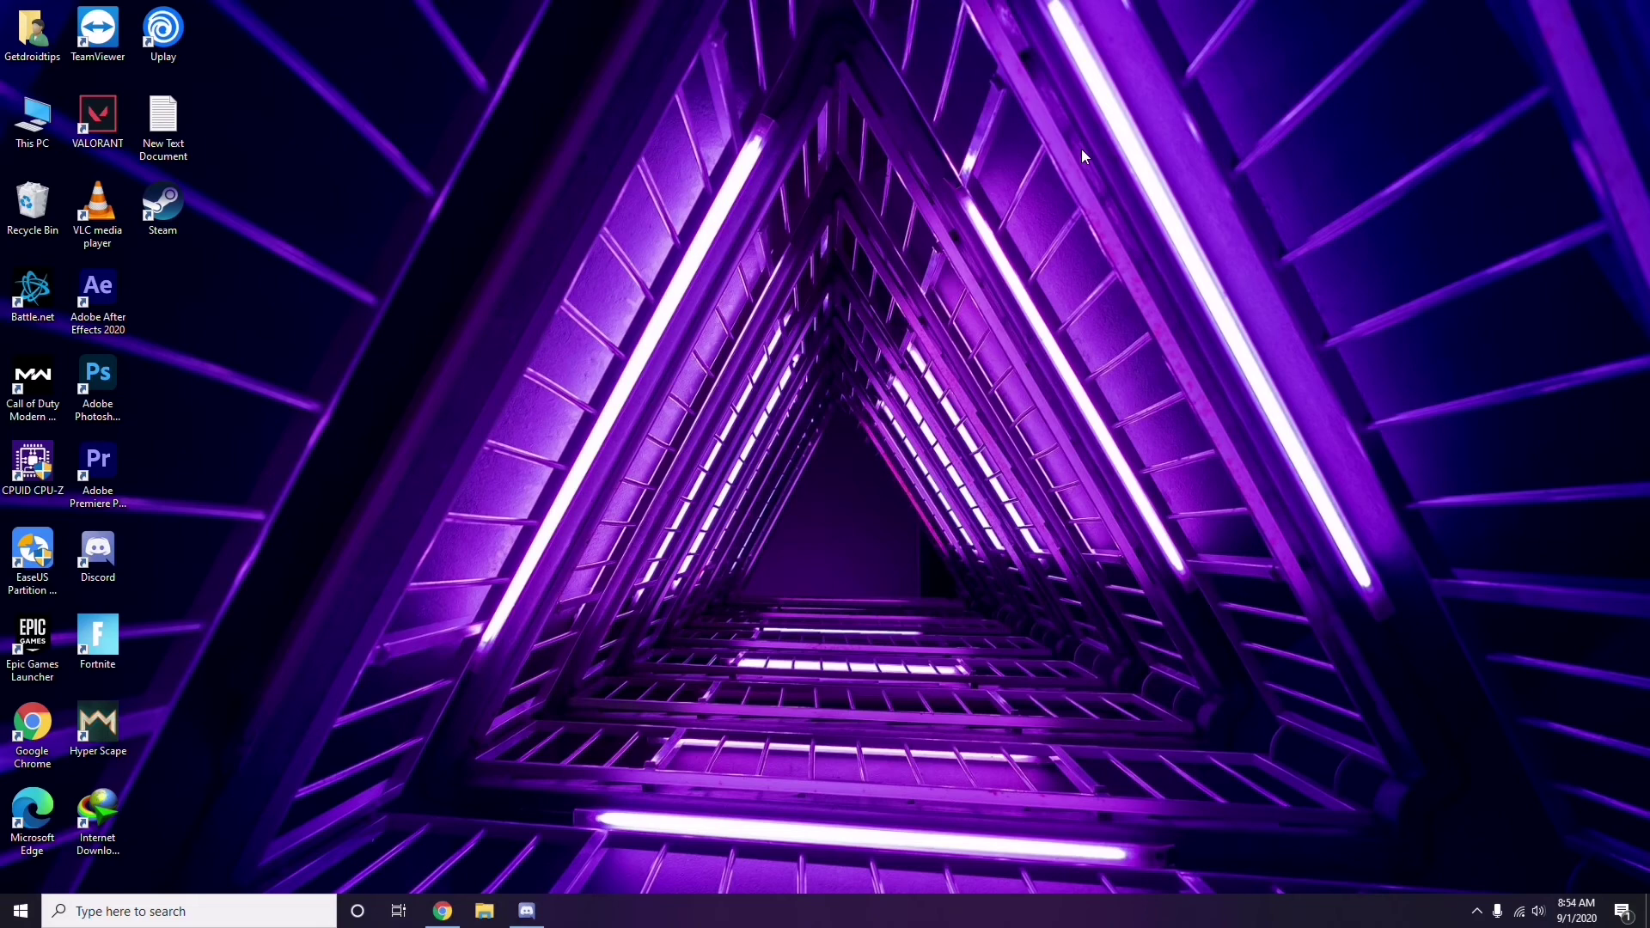
Step: Open the user's temporary files folder by running %temp%
key(super+r)
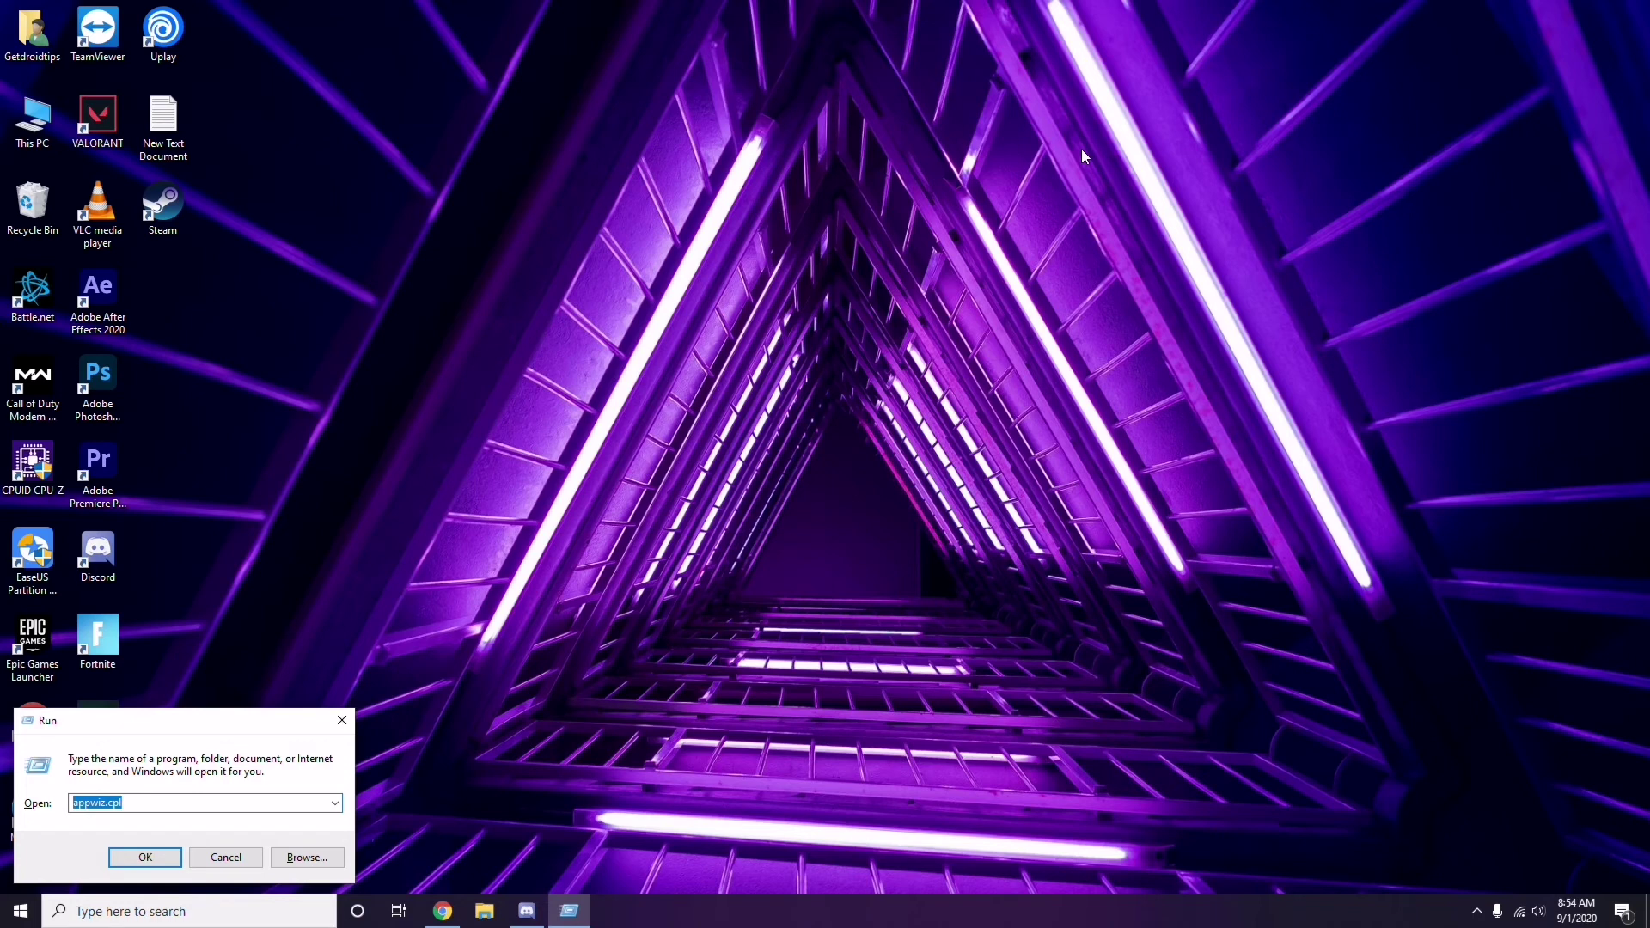
key(BackSpace)
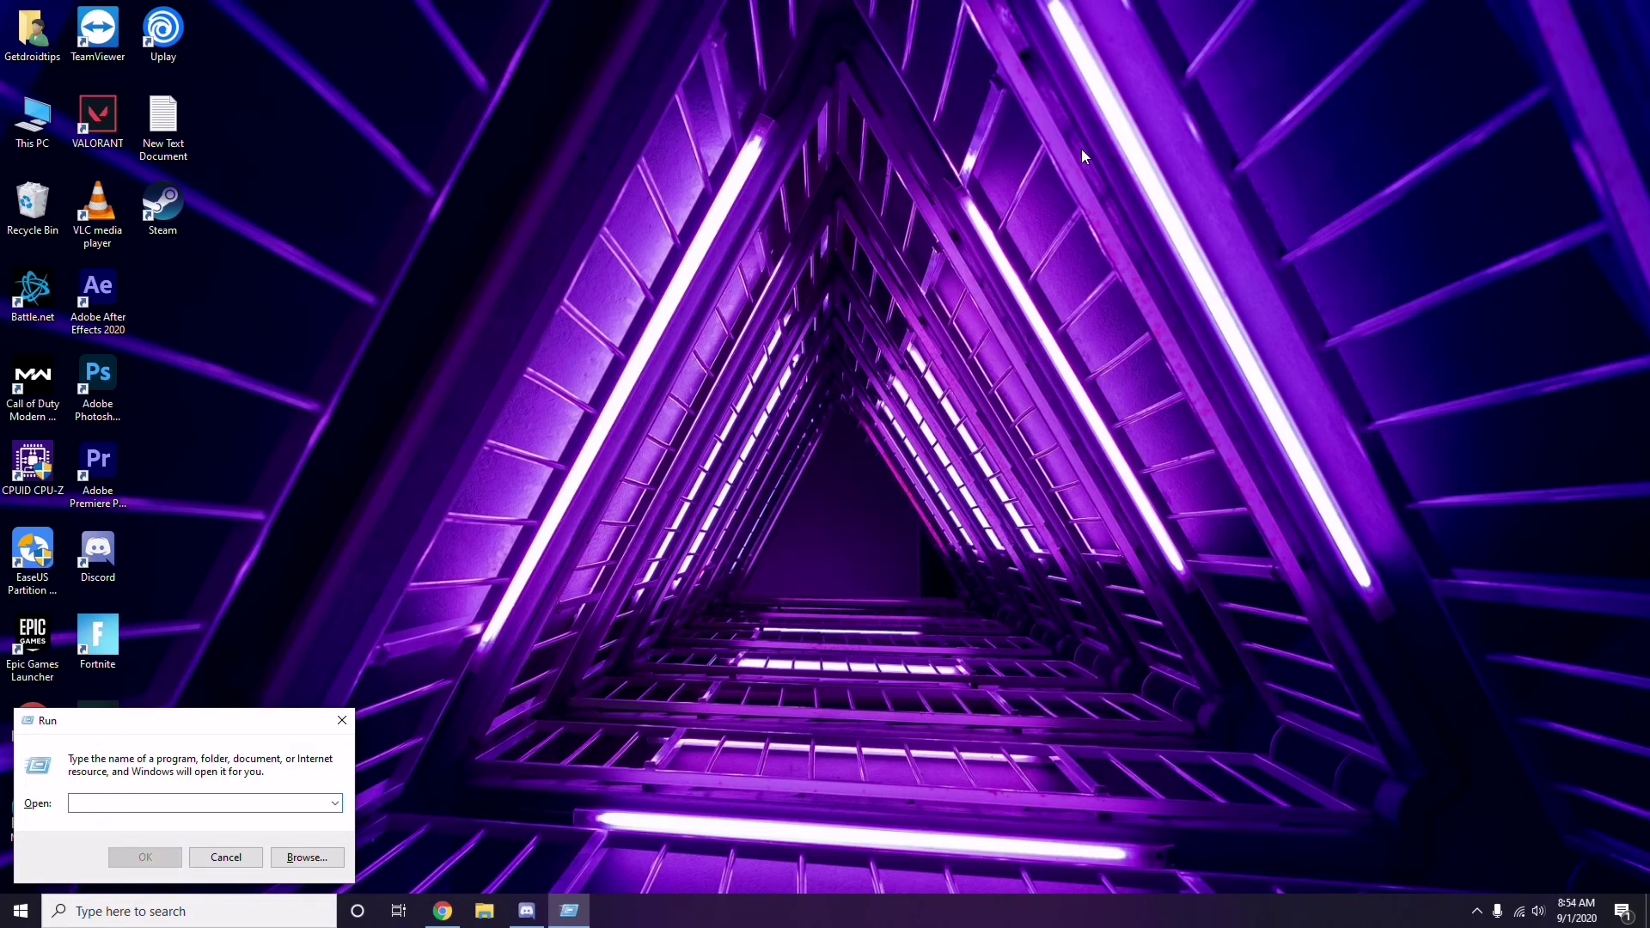
text(5)
key(BackSpace)
text(%)
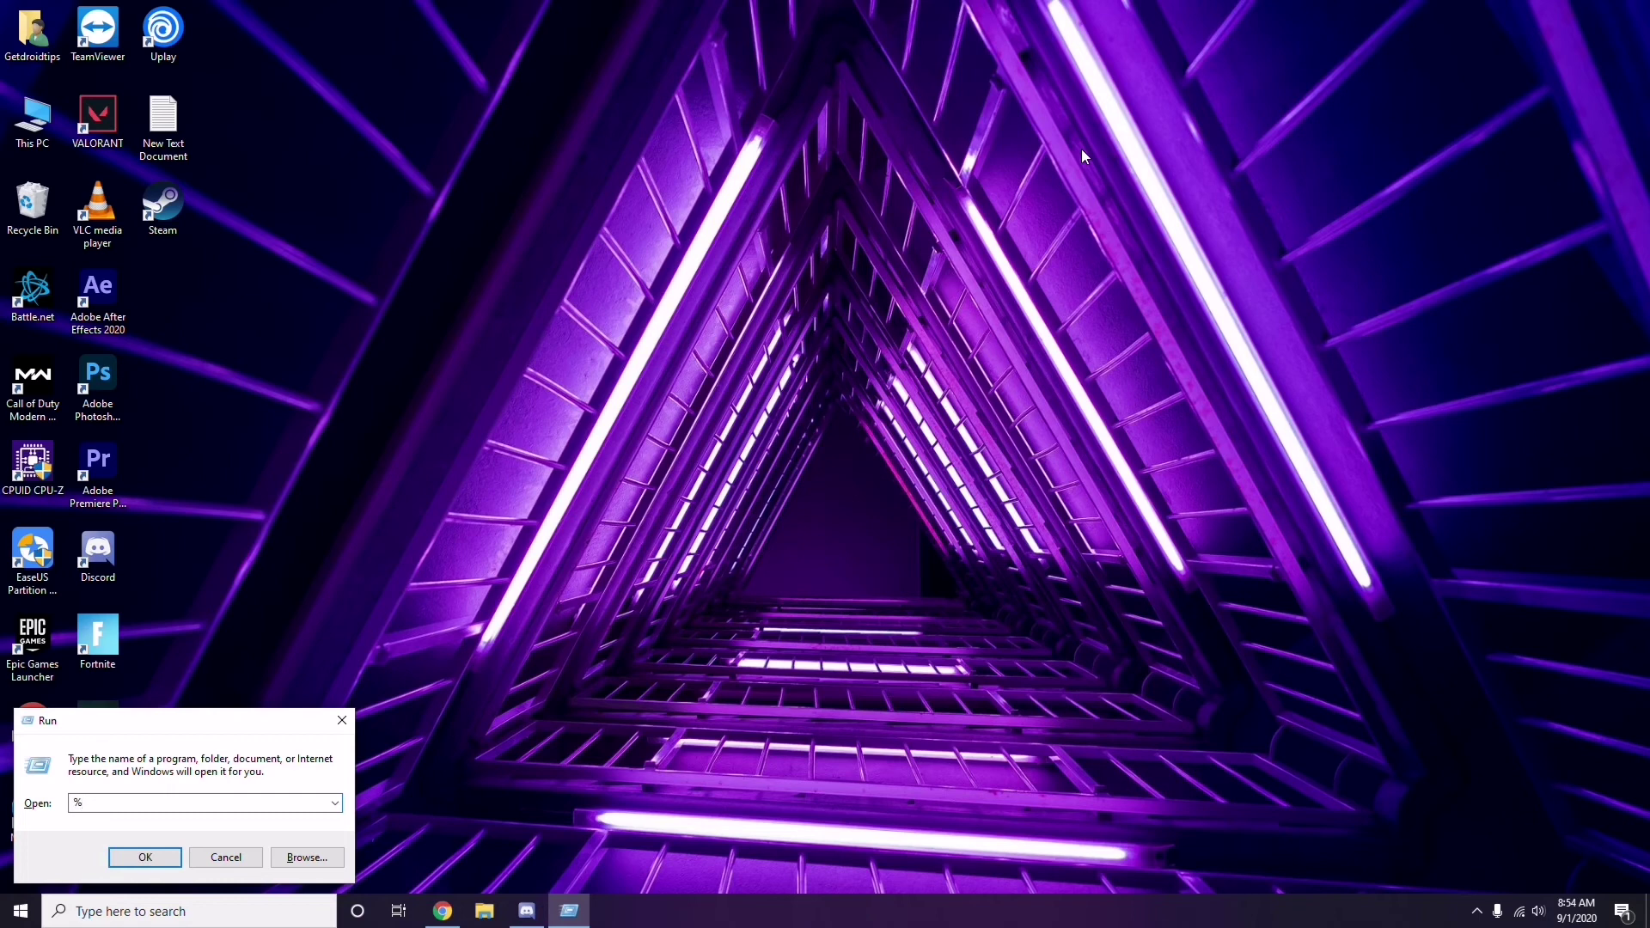
text(temp%)
click(147, 858)
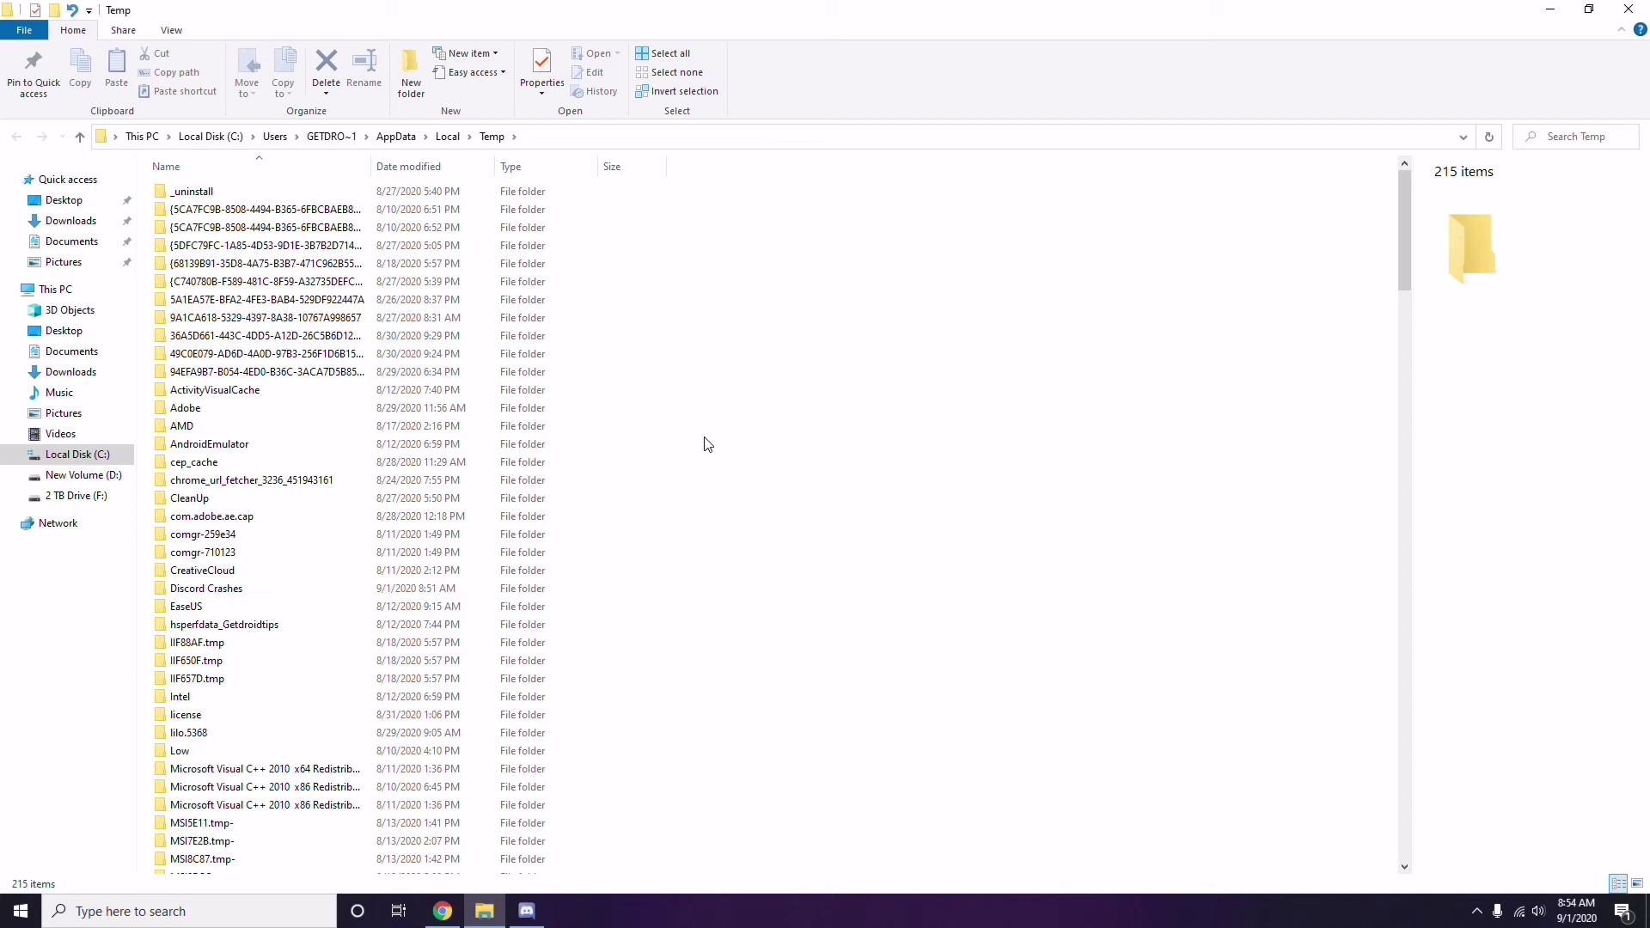
Step: Select all items in the Temp folder, clear the selection, close the folder, and refresh the desktop
key(ctrl+a)
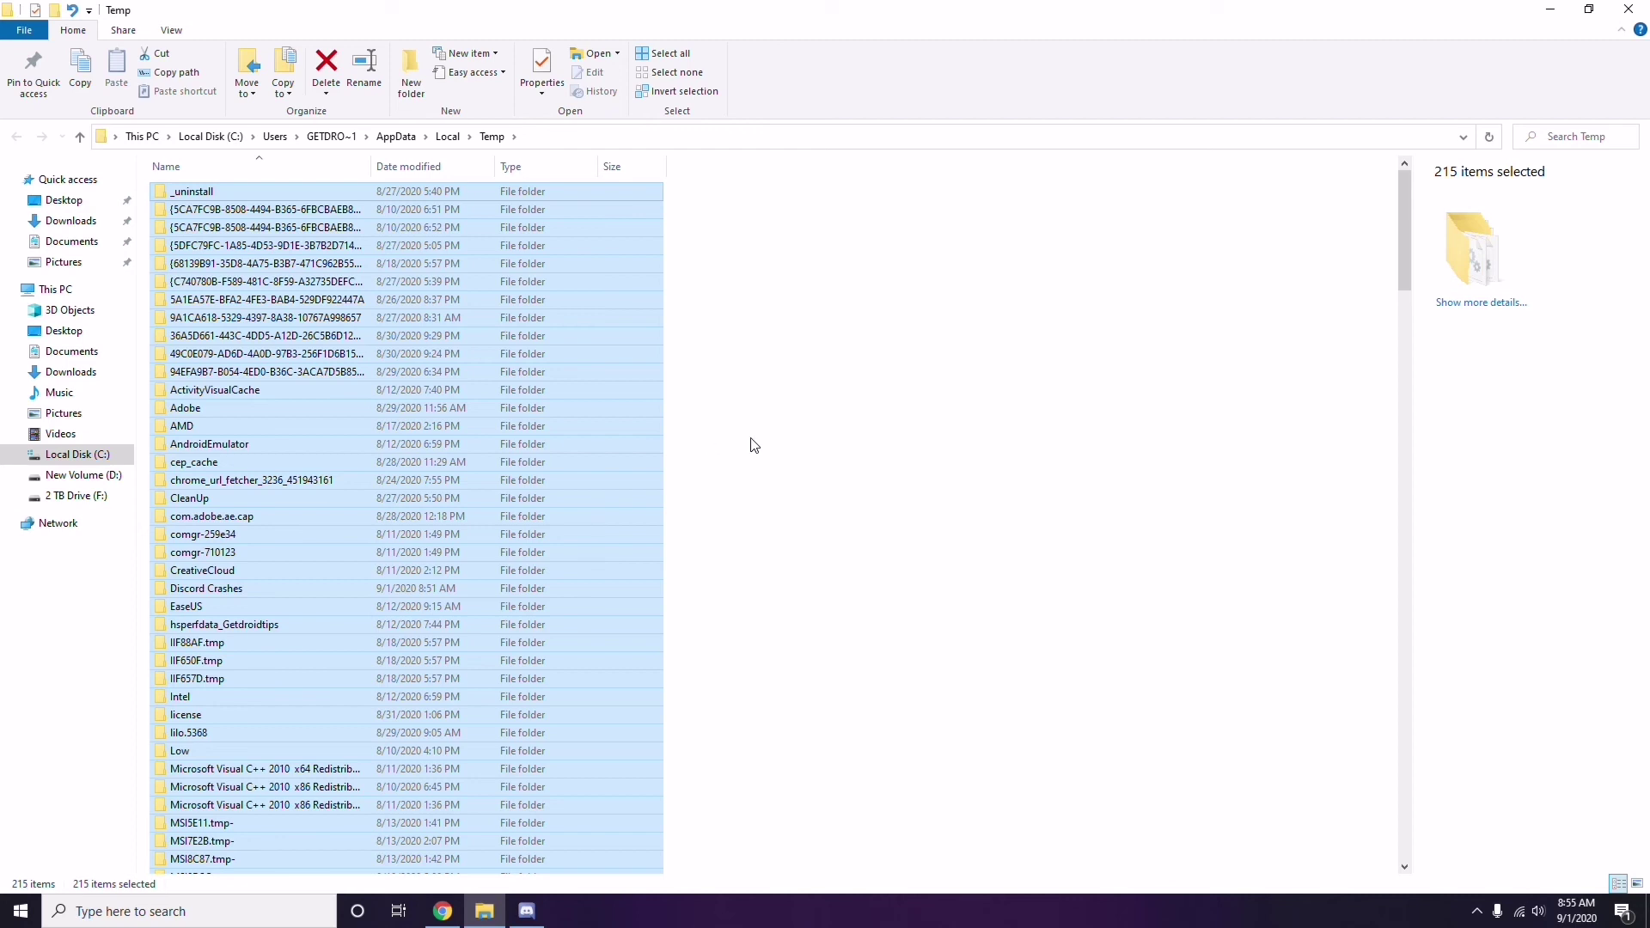
click(791, 439)
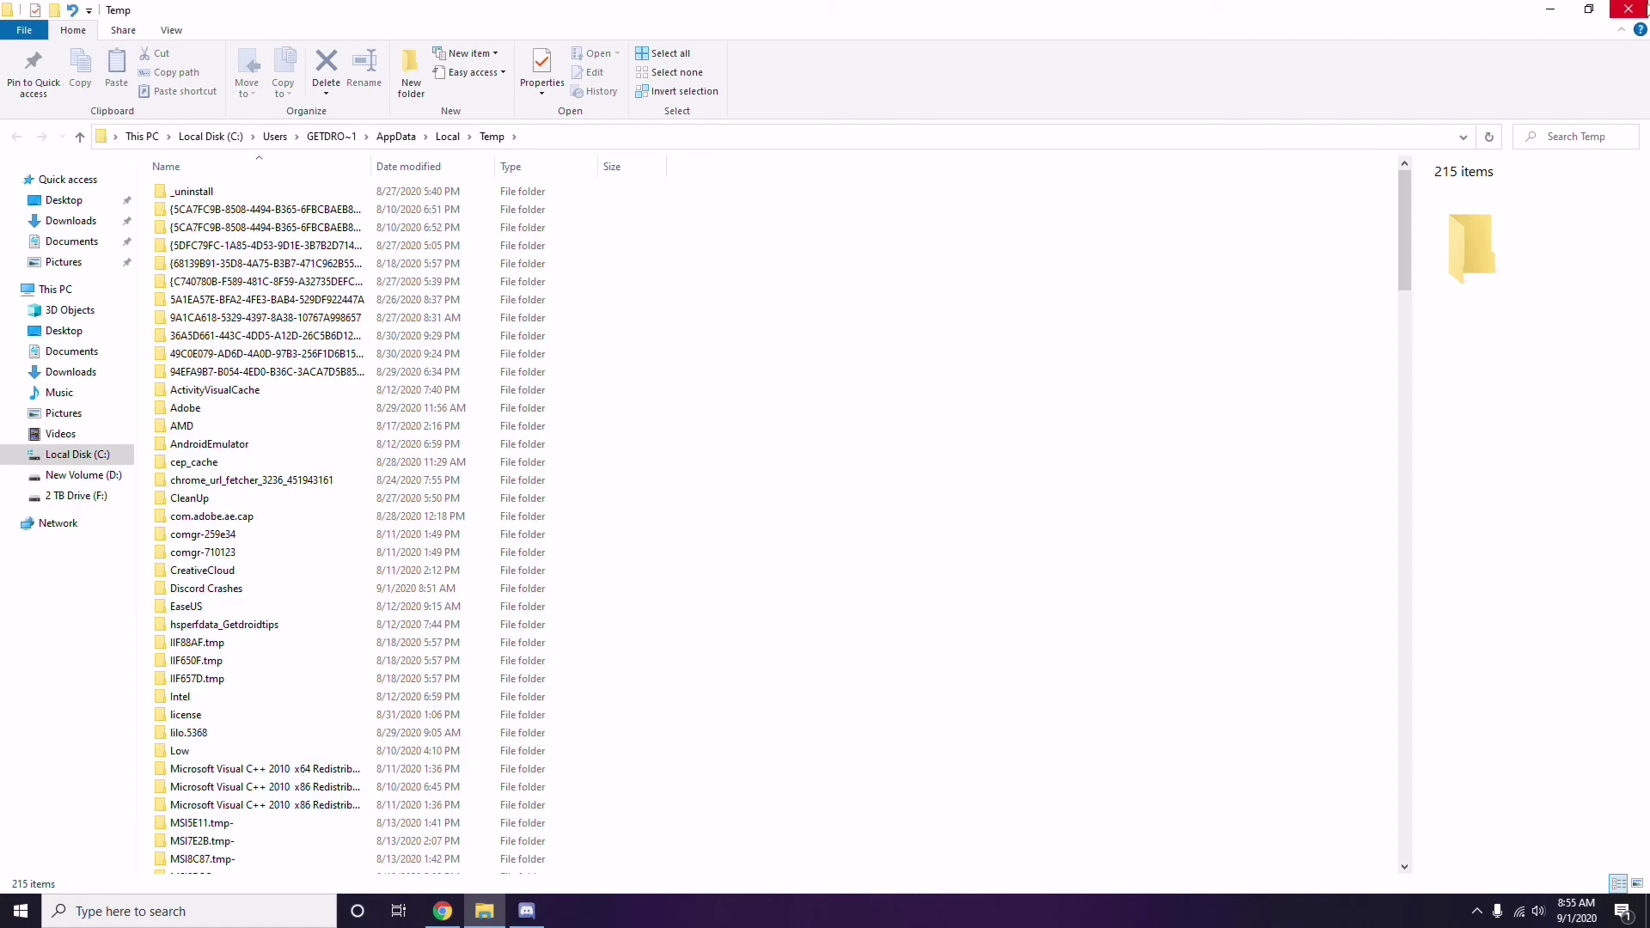
click(1628, 9)
right_click(633, 251)
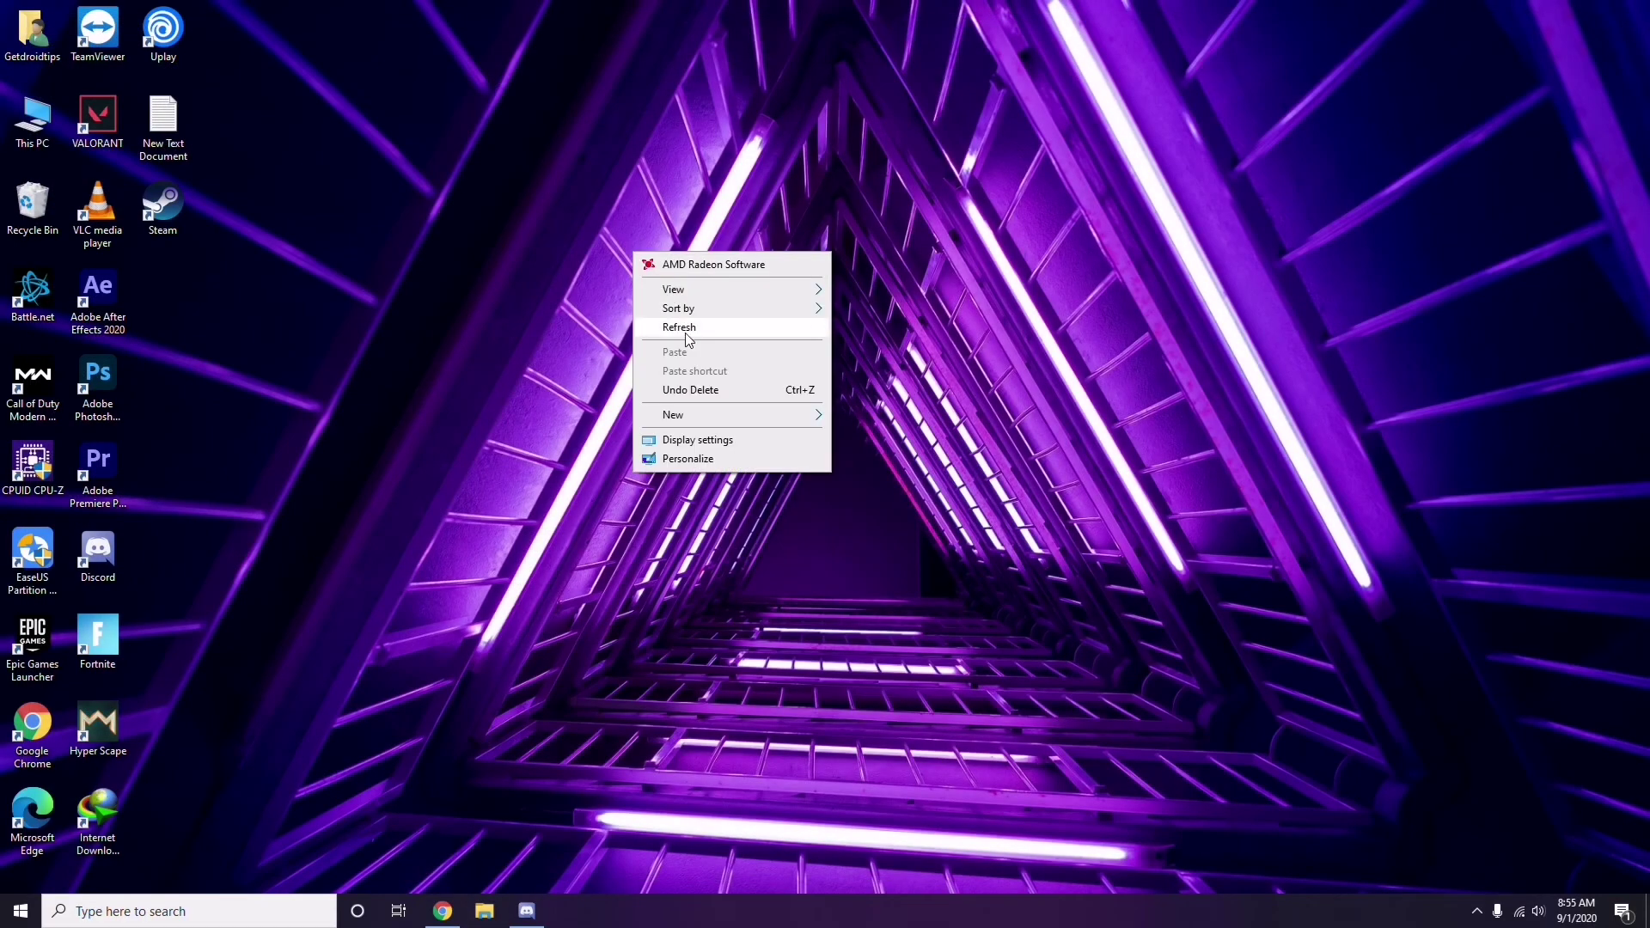
click(685, 332)
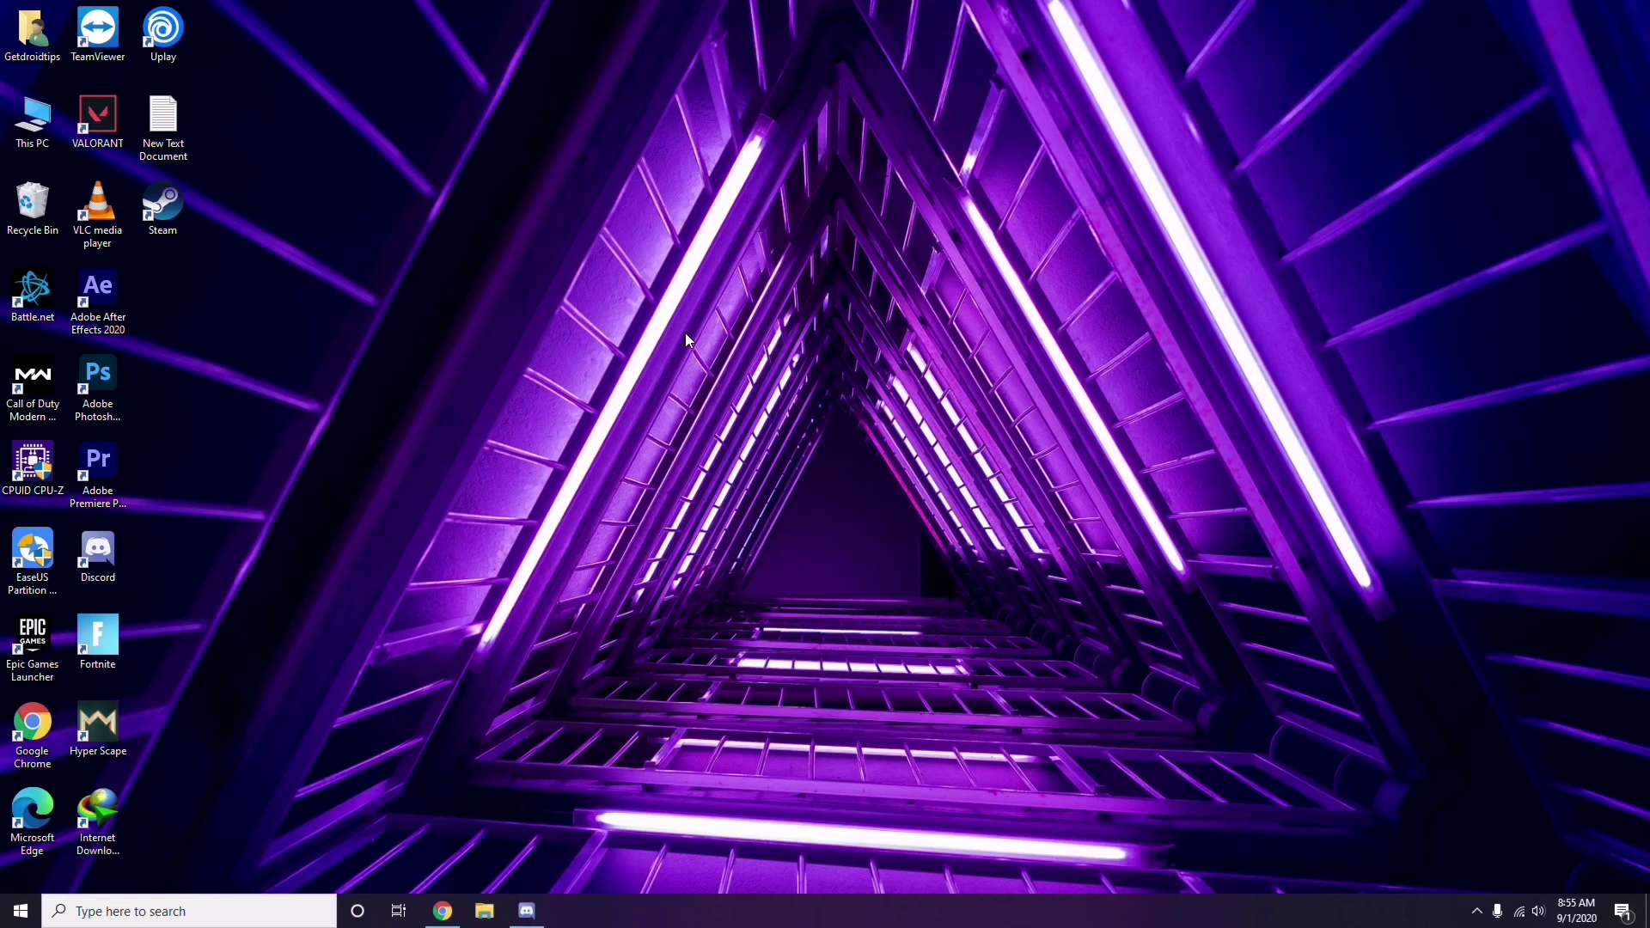
Step: Open AMD Radeon Software to view its Home overview of background features, and close it
click(1476, 911)
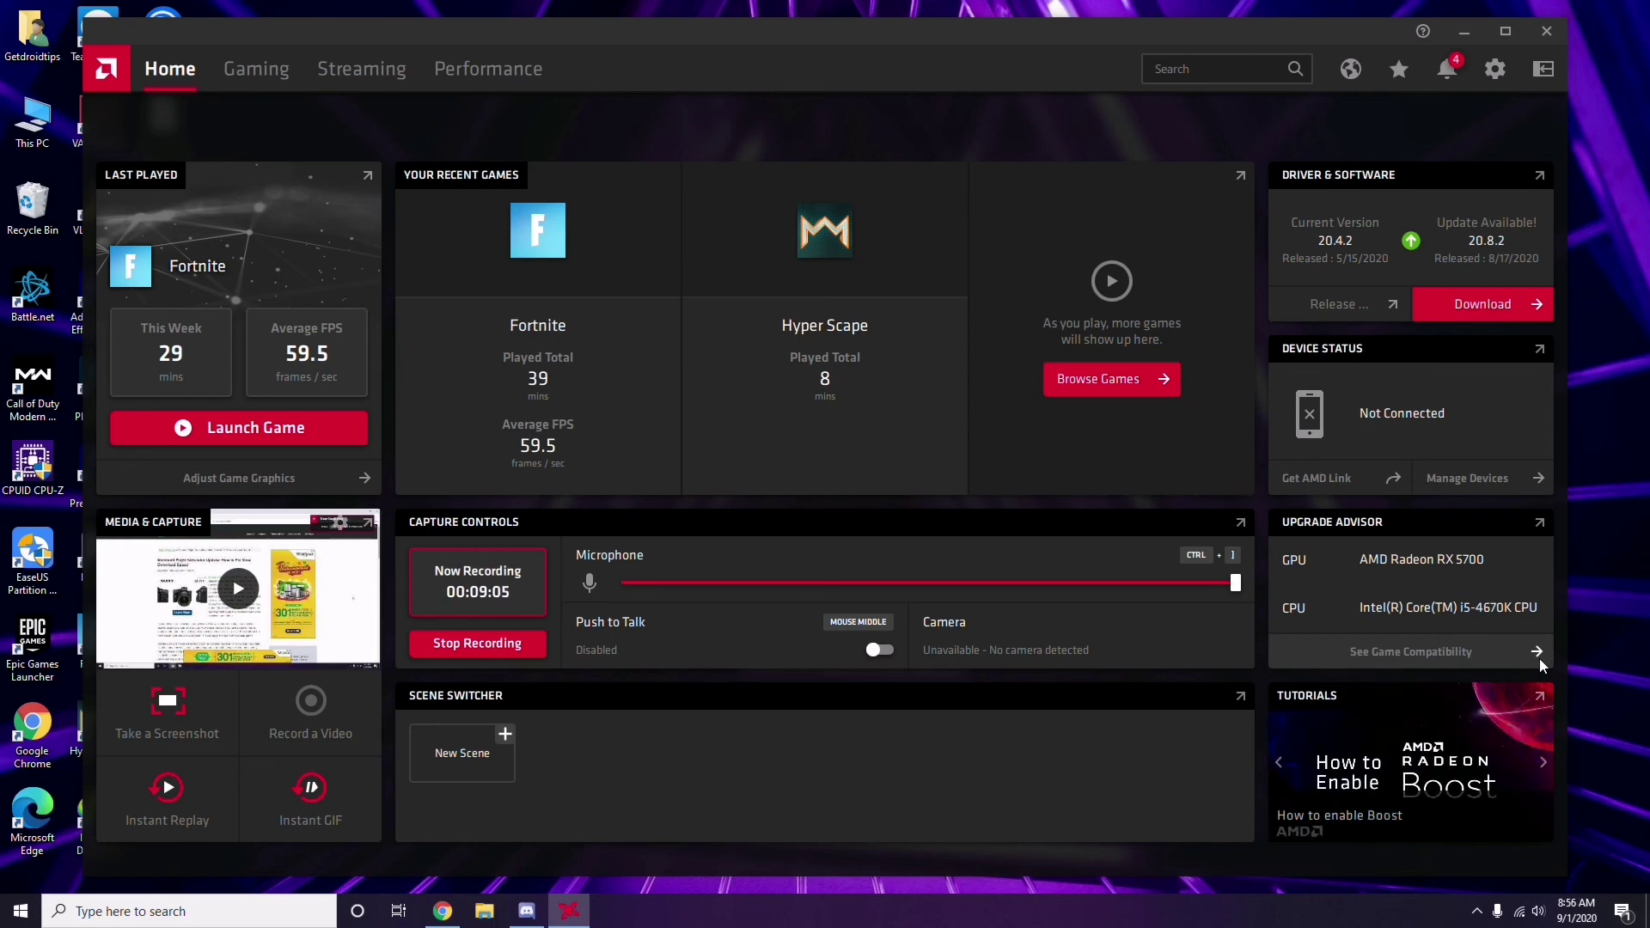
click(1552, 36)
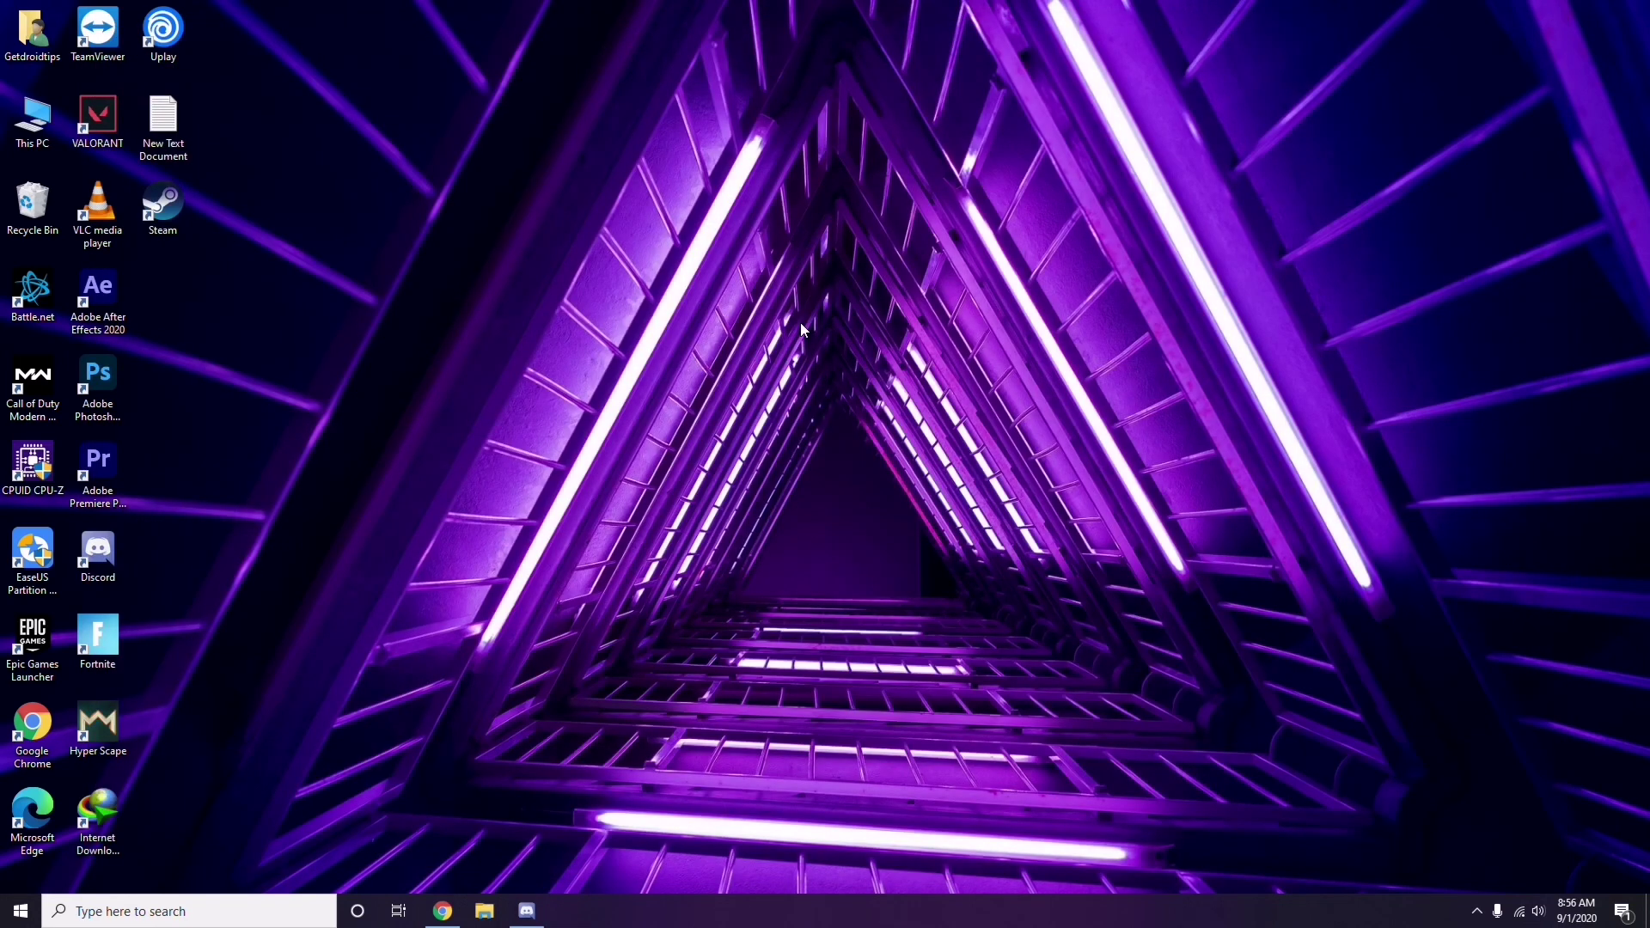
click(21, 911)
click(744, 645)
right_click(454, 396)
click(509, 474)
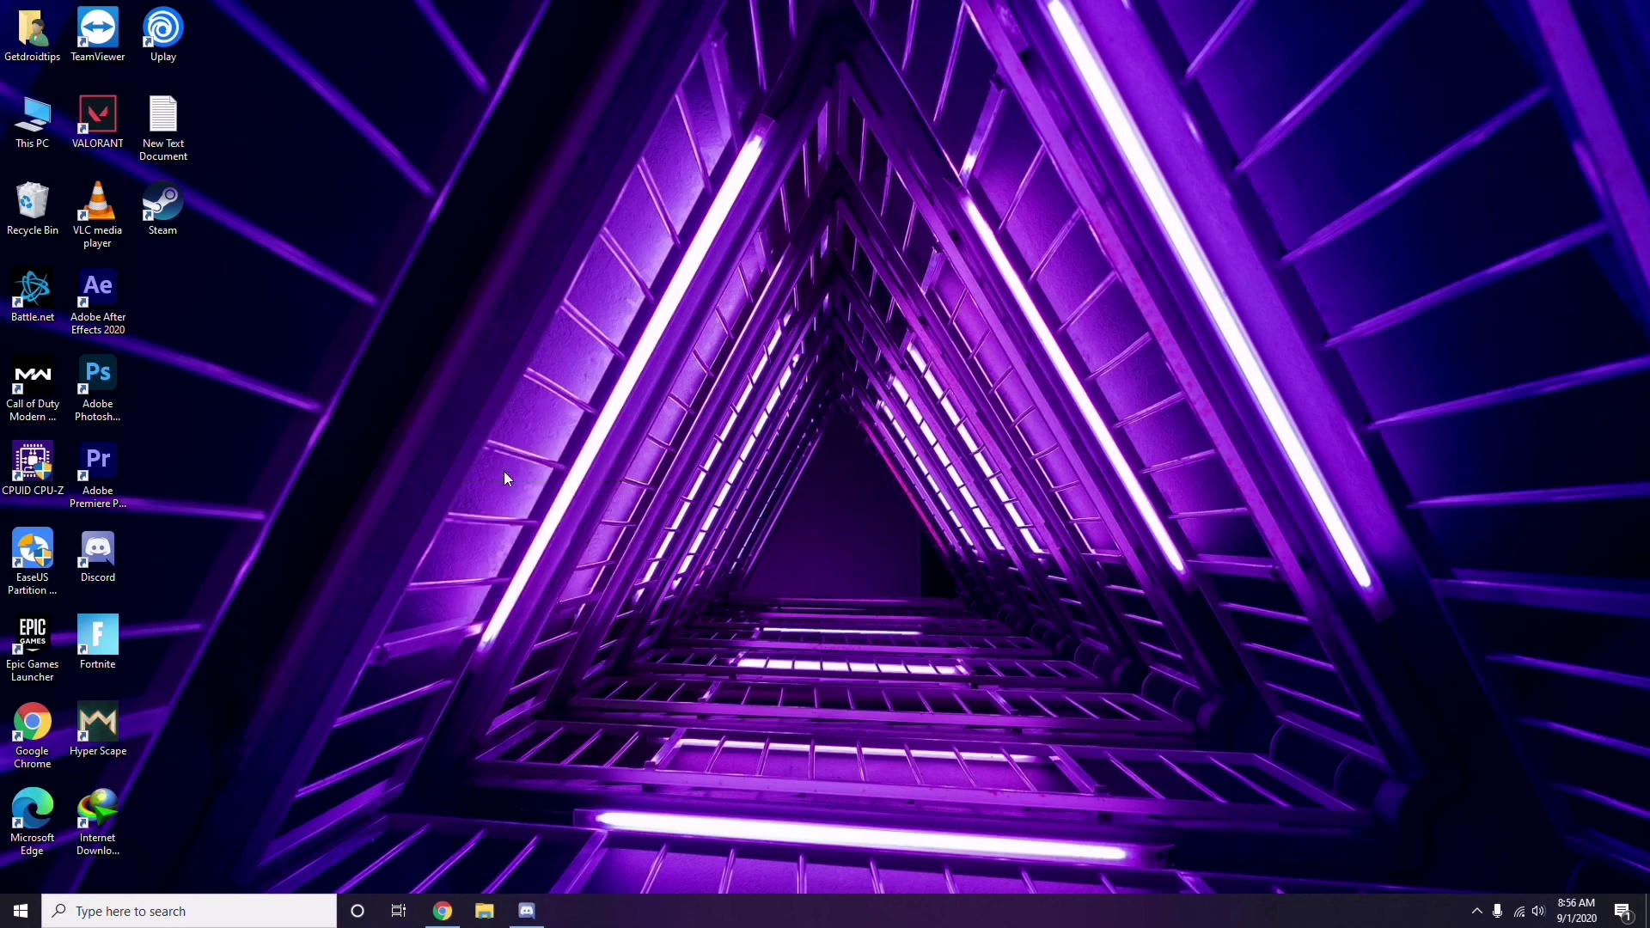